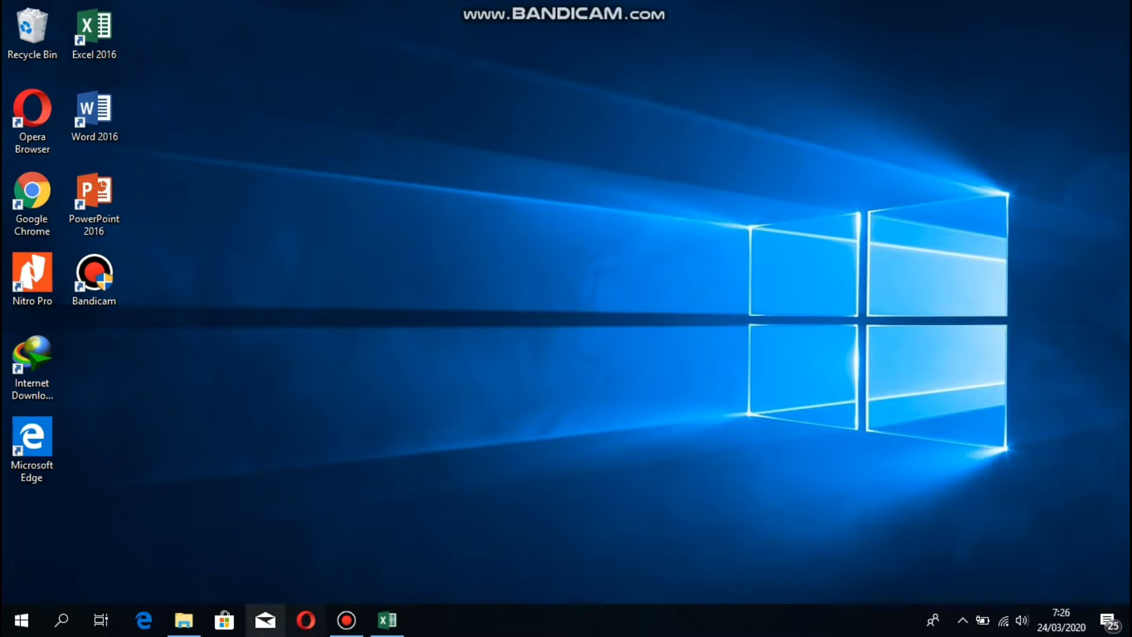
Bring up the student data sheet, widen column B, and enter 'jenis kelamin' in I3.
click(387, 620)
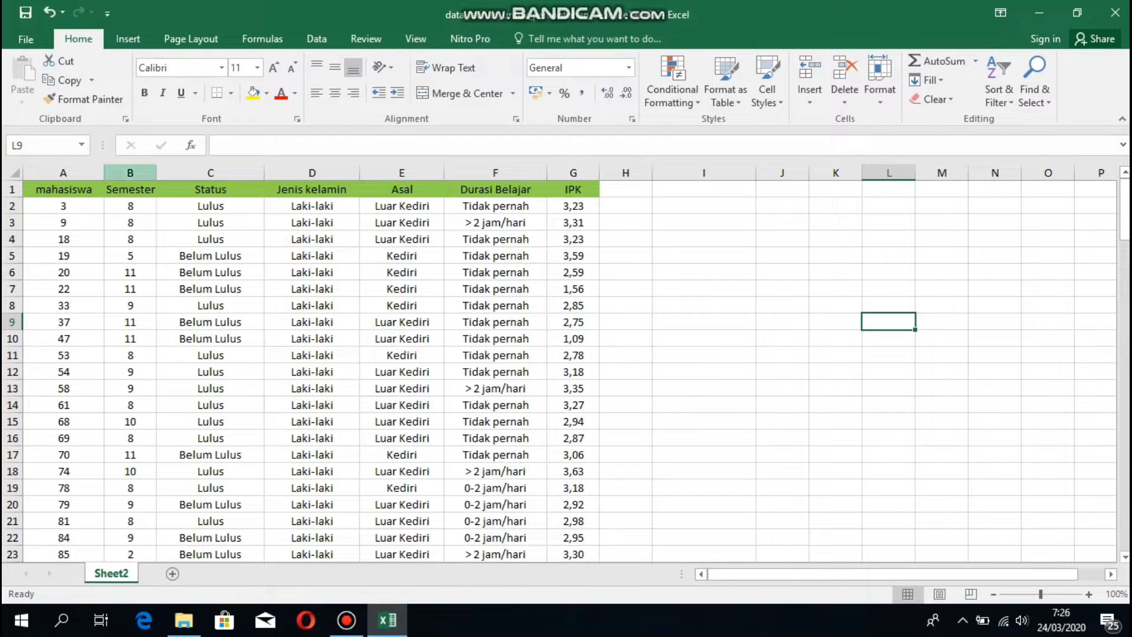
drag(156, 173, 171, 173)
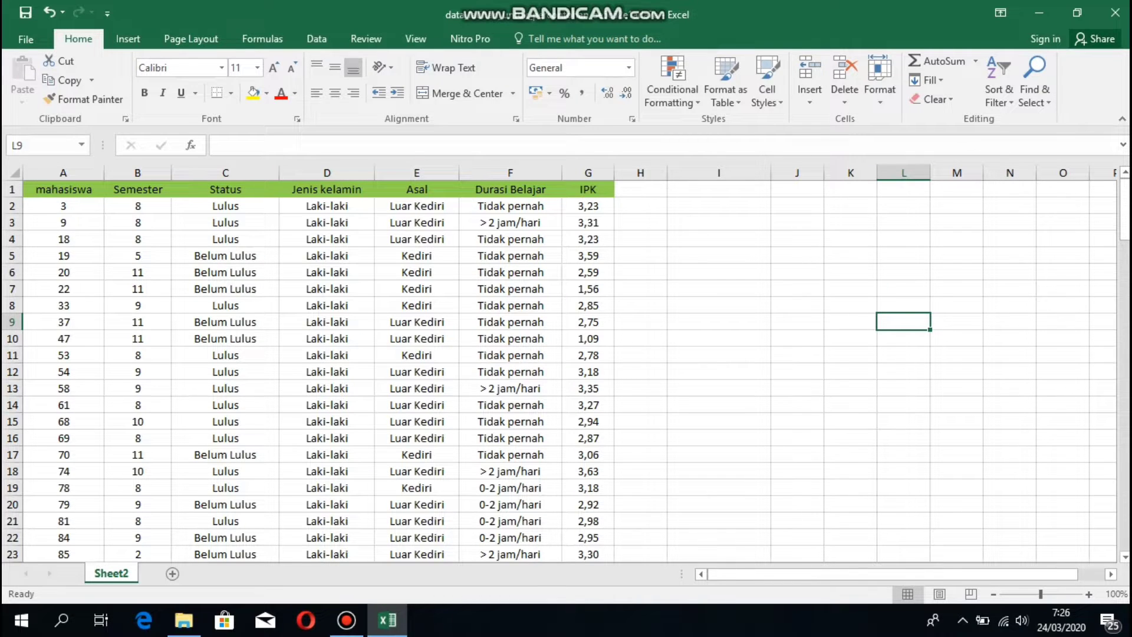
click(719, 222)
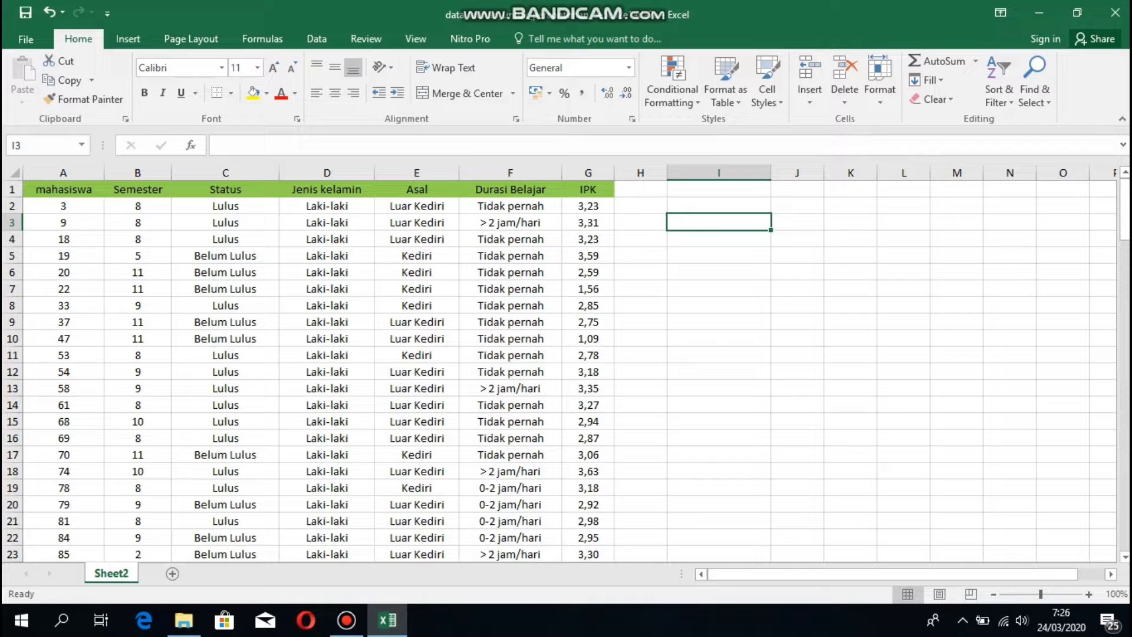
text(jenis )
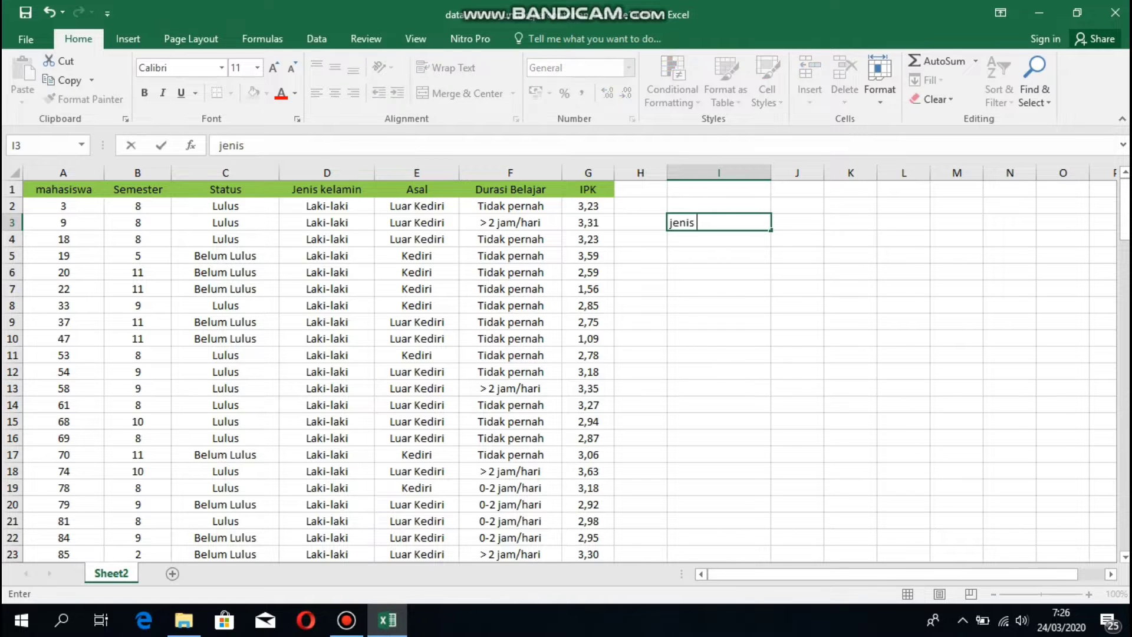
text(kelamin)
key(Return)
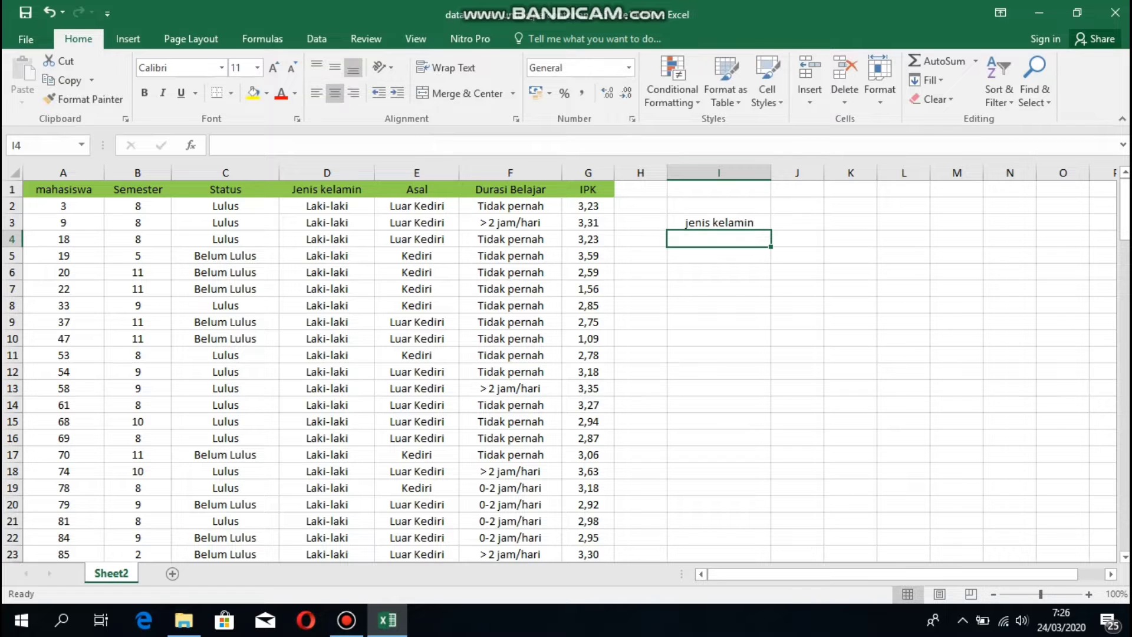
List 'laki-laki' and 'perempuan' below it in I4 and I5.
text(laki)
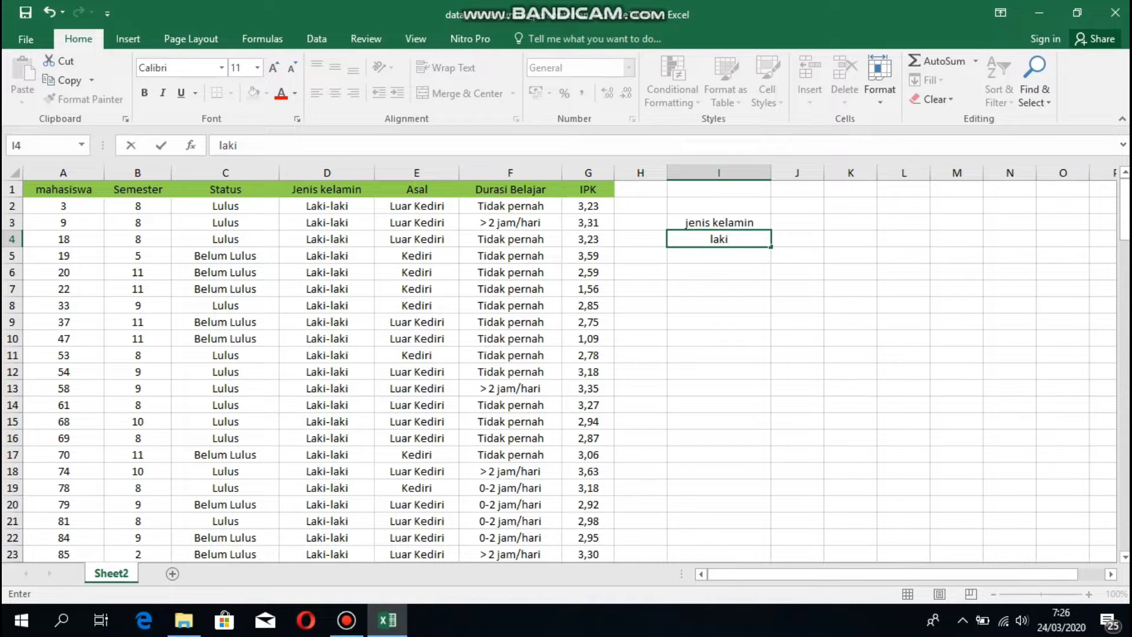
text(-laki)
scroll(560, 372, down, 3)
scroll(560, 371, up, 3)
scroll(560, 371, down, 16)
scroll(560, 371, up, 2)
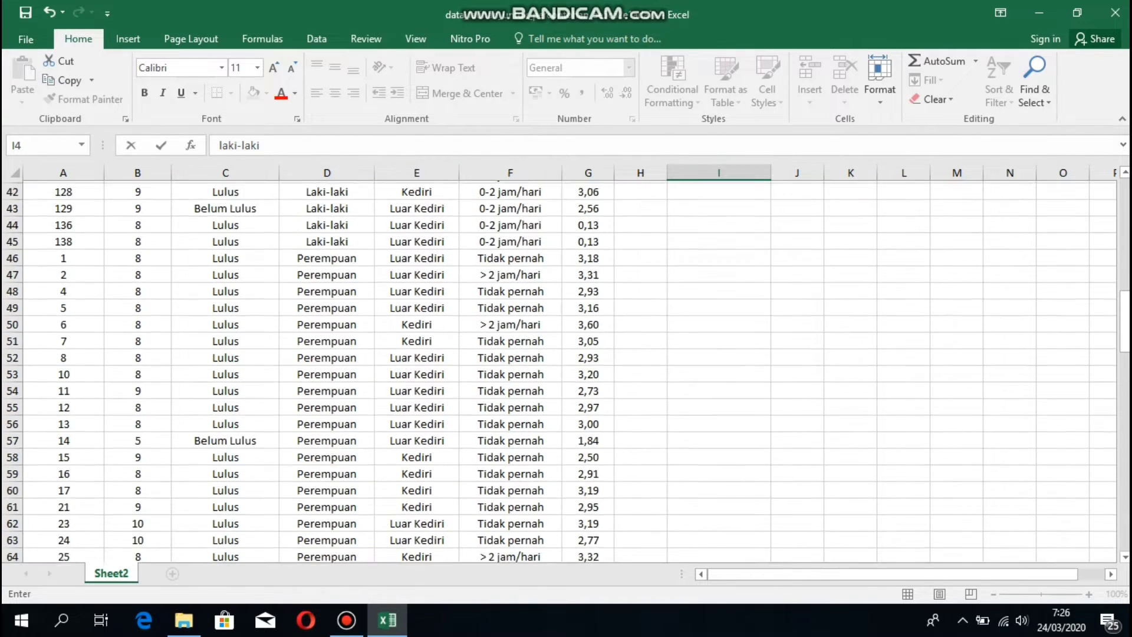
scroll(560, 372, up, 2)
scroll(560, 371, up, 12)
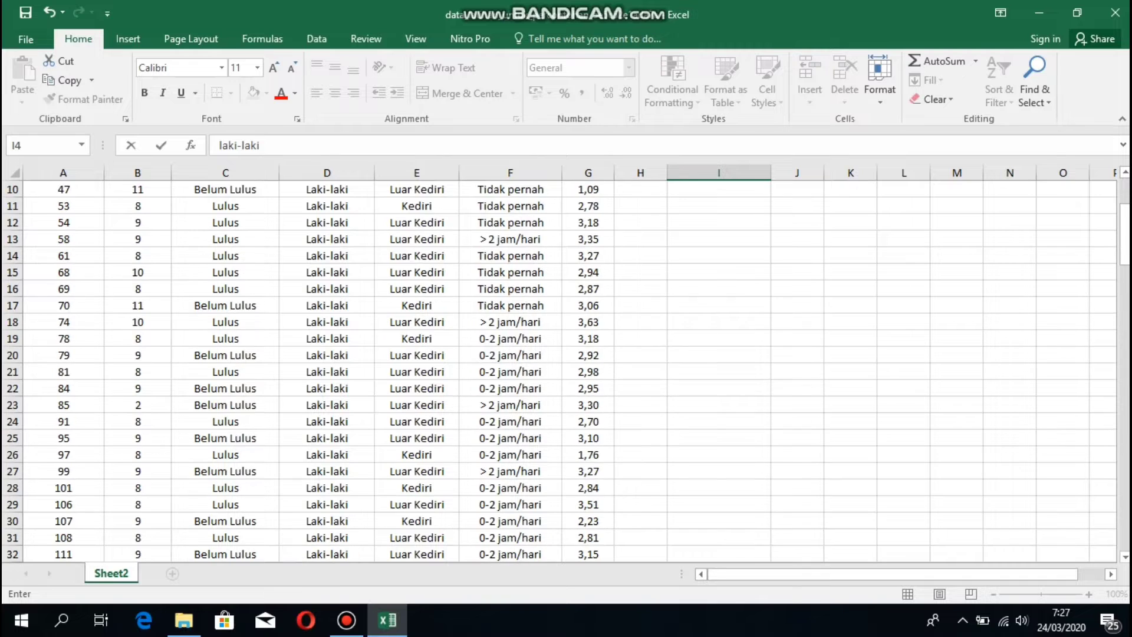
key(Return)
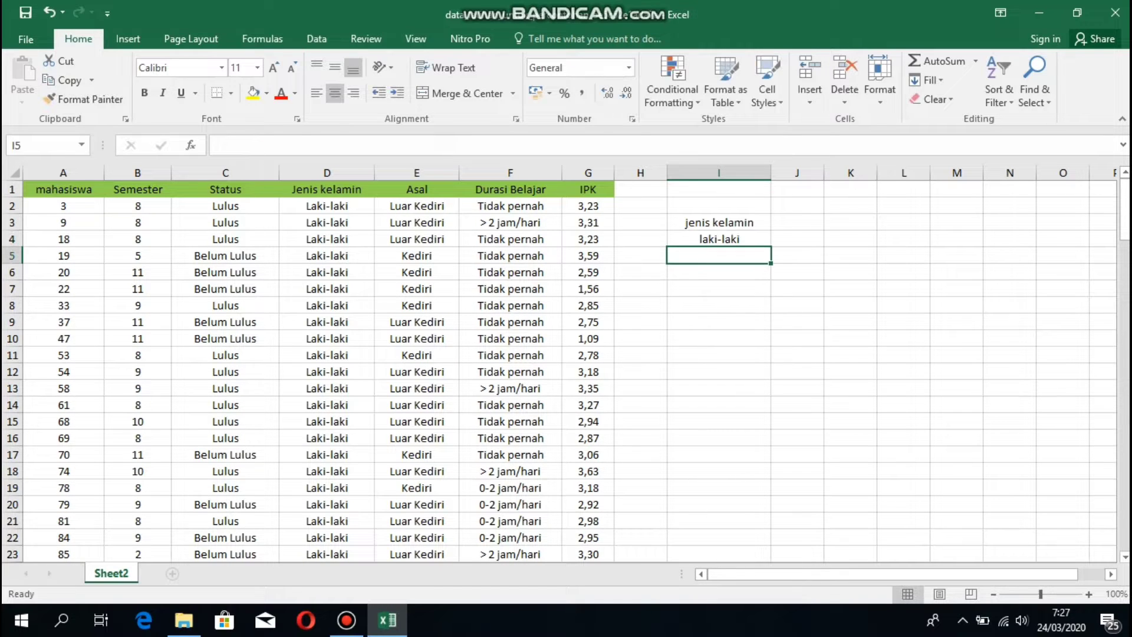
text(pere)
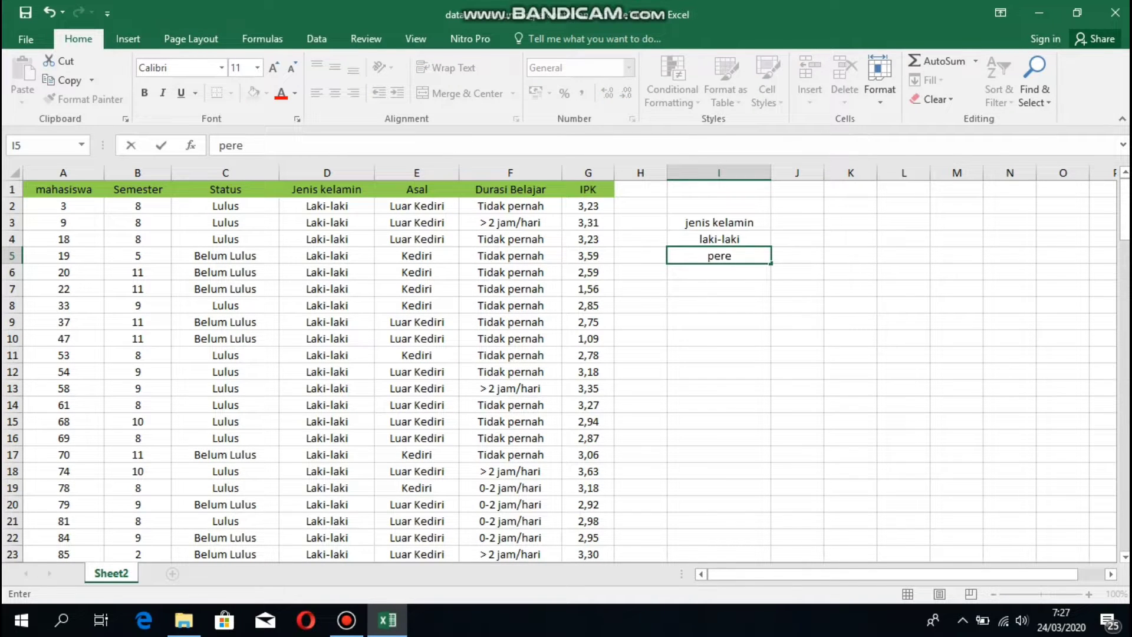
text(mpuan)
click(797, 238)
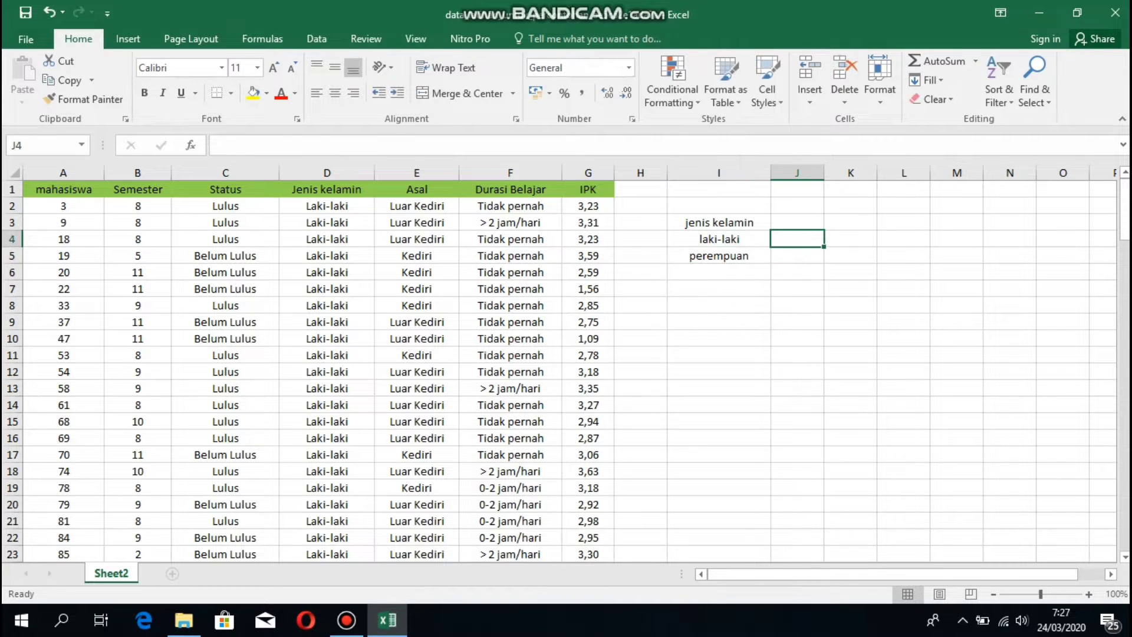
click(326, 206)
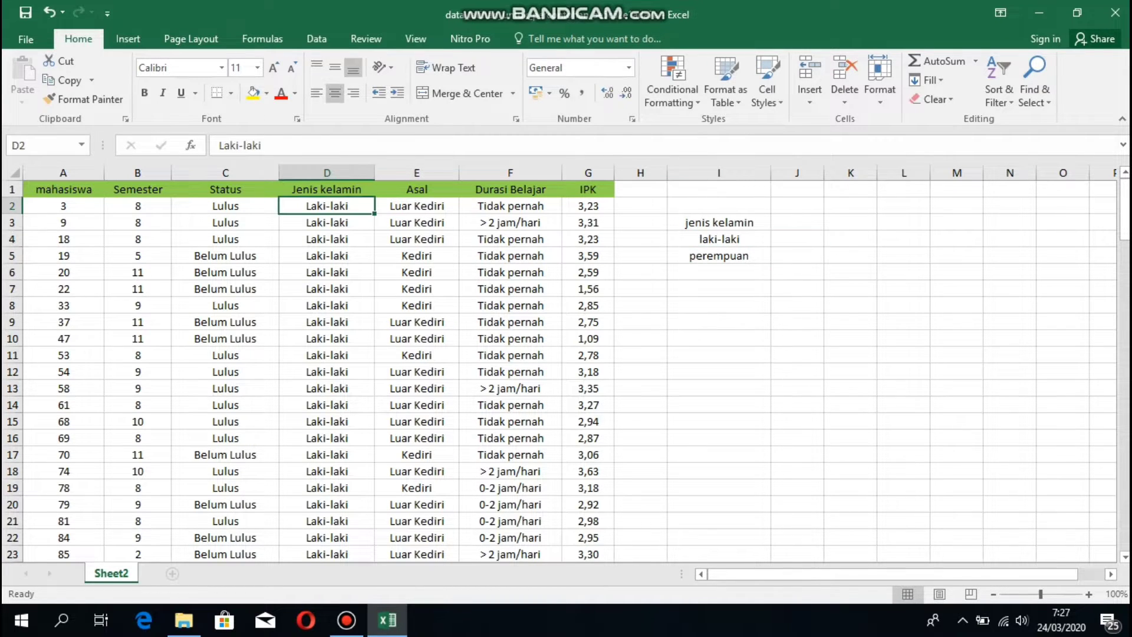
Count the Laki-laki entries in column D and enter 44 in J4.
drag(327, 206, 365, 506)
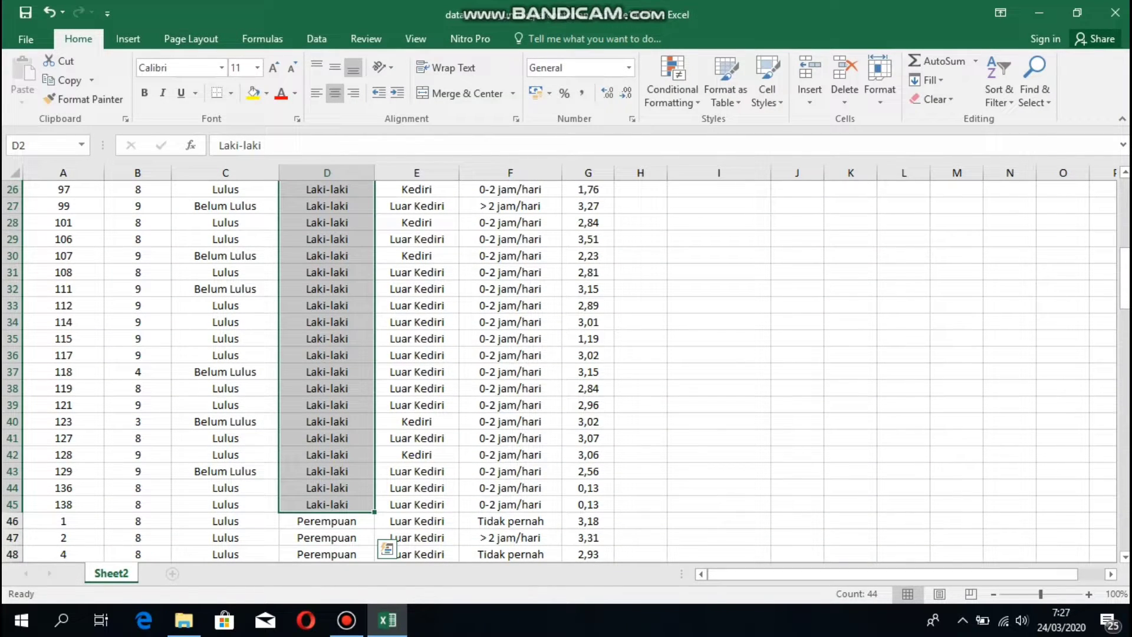
scroll(566, 372, up, 8)
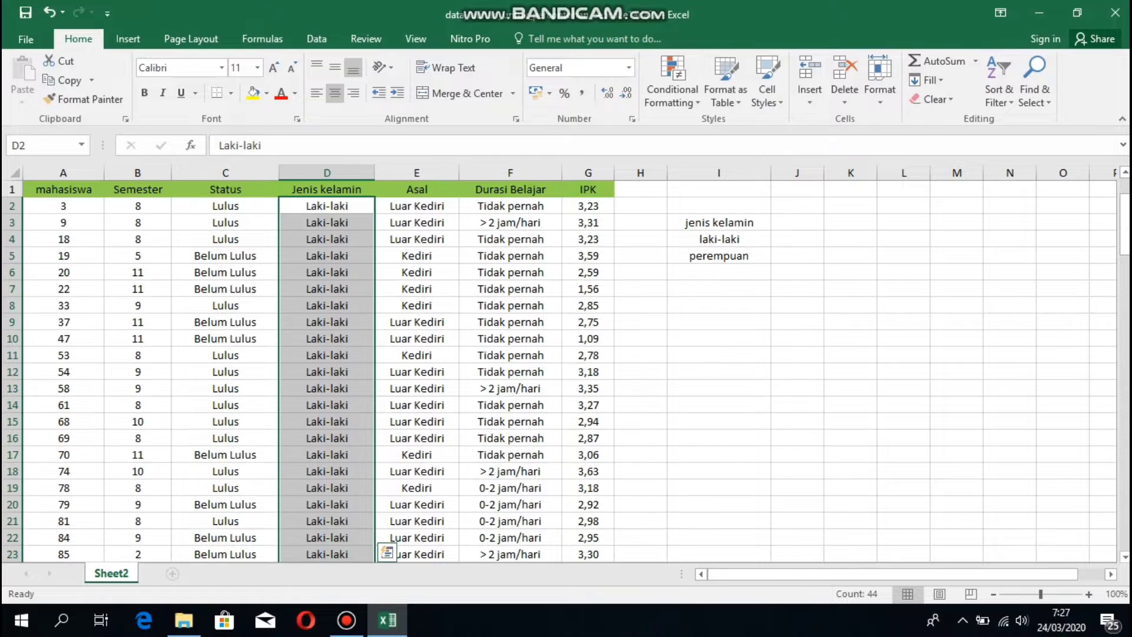
click(797, 239)
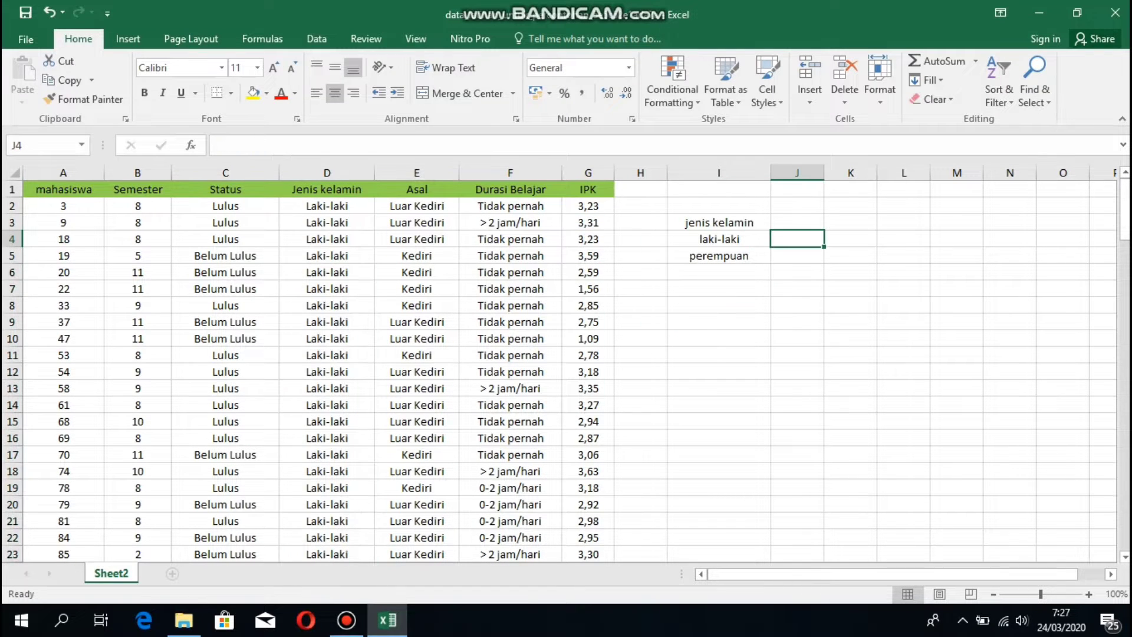
text(44)
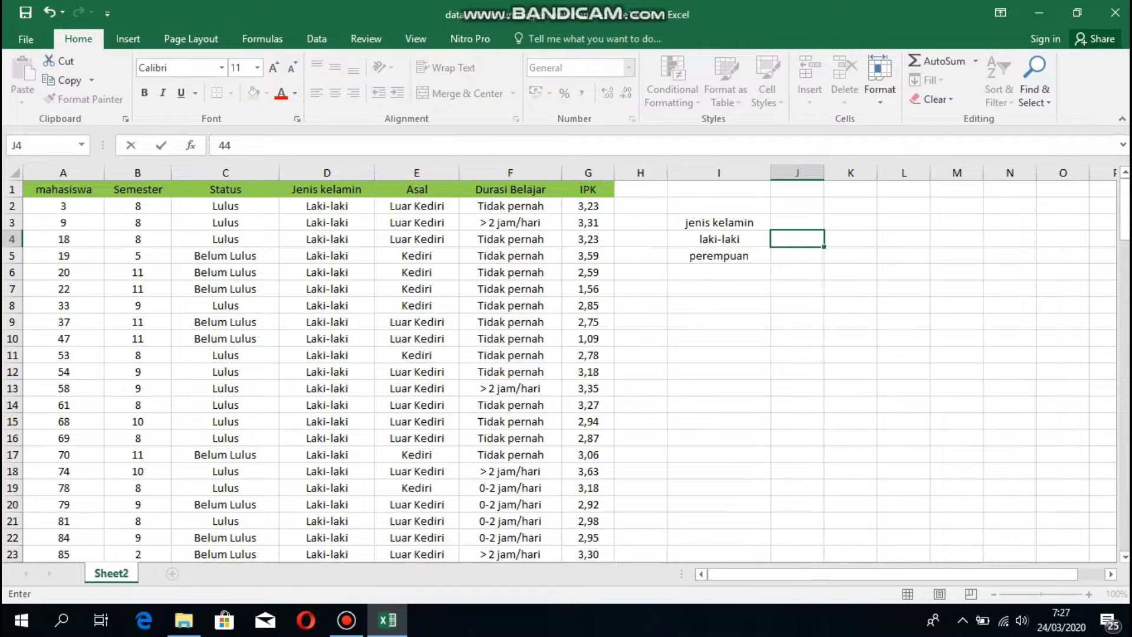
scroll(565, 371, down, 12)
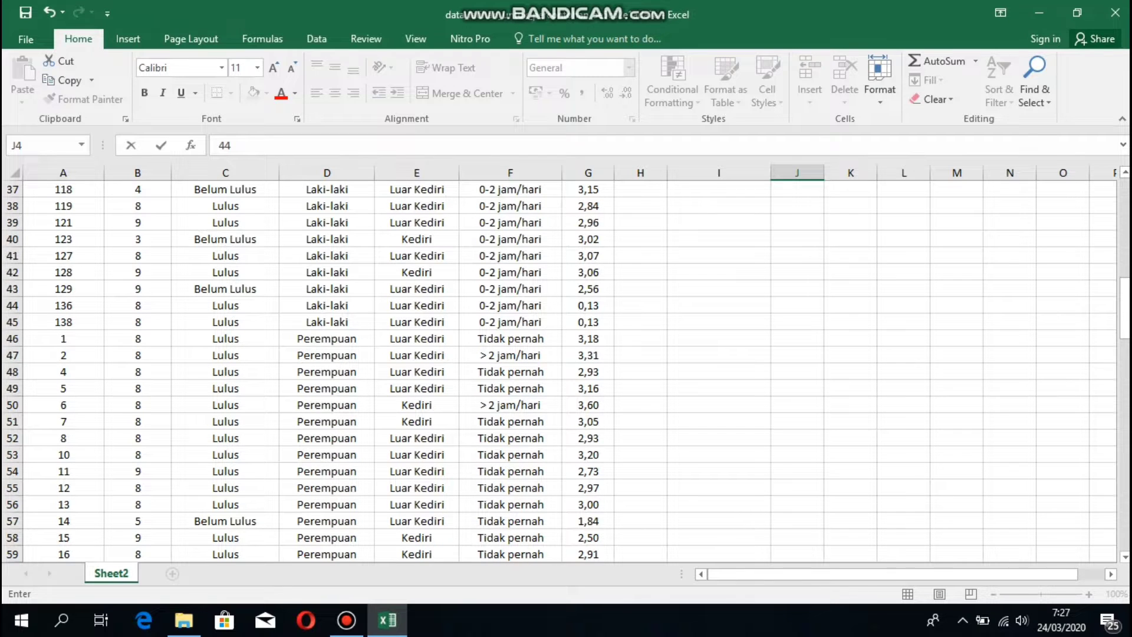
click(327, 339)
Count the Perempuan entries and enter 91 in J5.
mouse_move(327, 338)
mouse_down()
mouse_move(326, 465)
mouse_move(384, 563)
mouse_move(375, 429)
mouse_up()
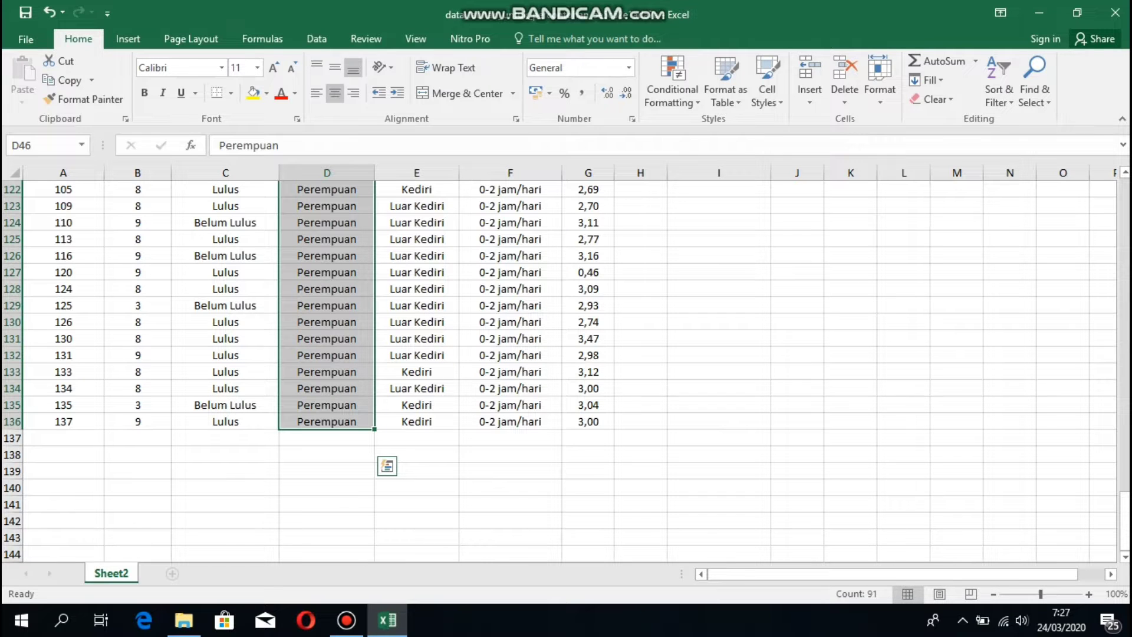
scroll(566, 371, up, 20)
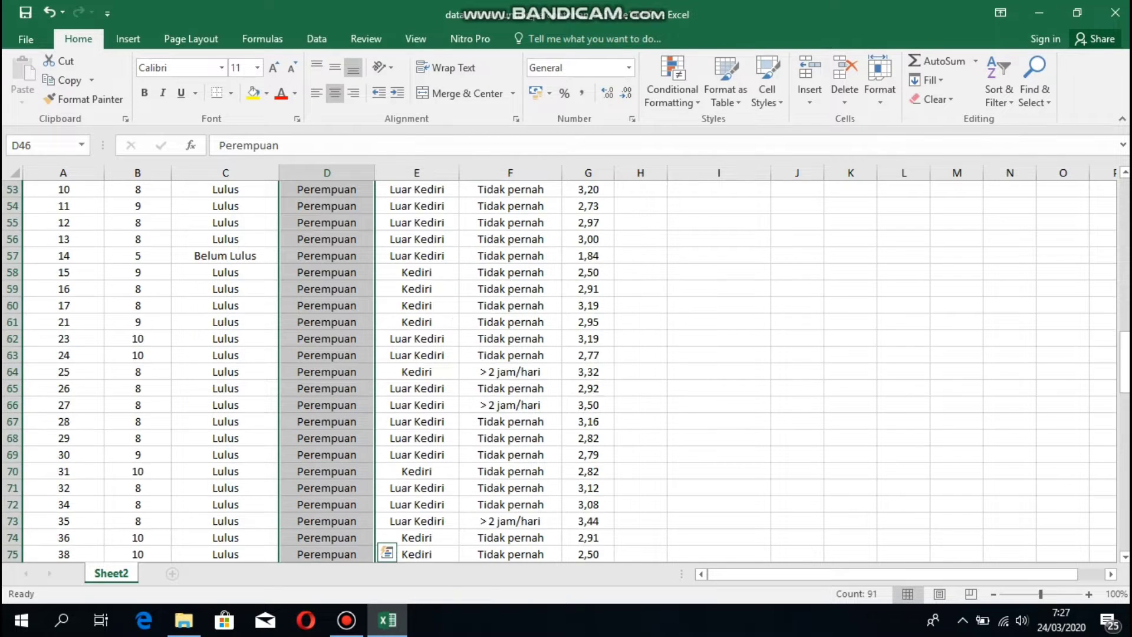
scroll(566, 371, up, 17)
click(797, 256)
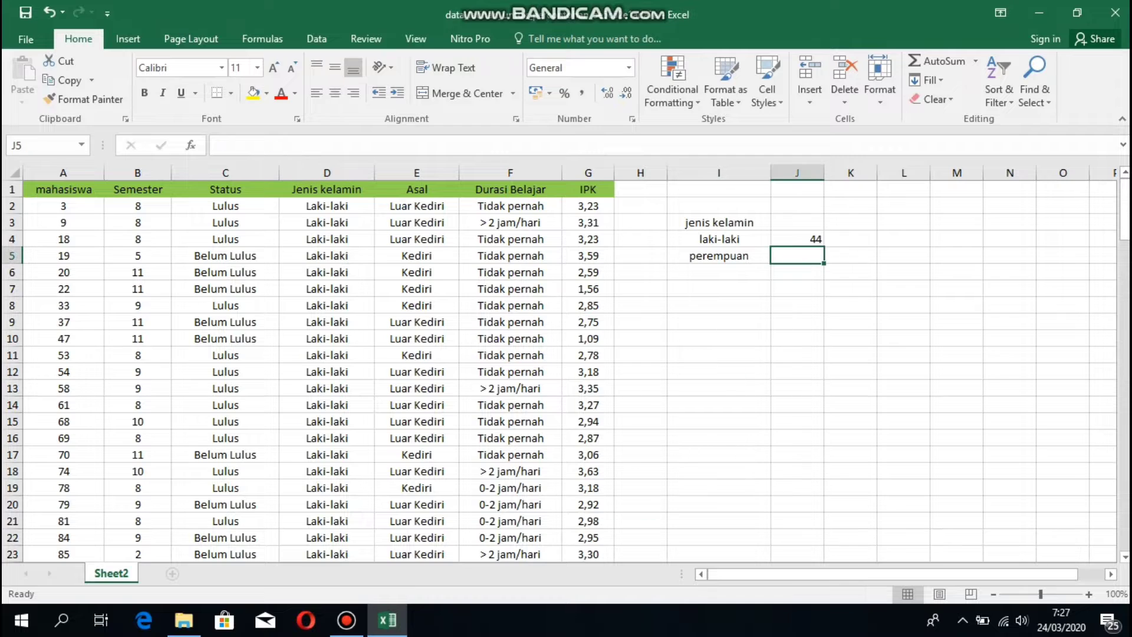
text(91)
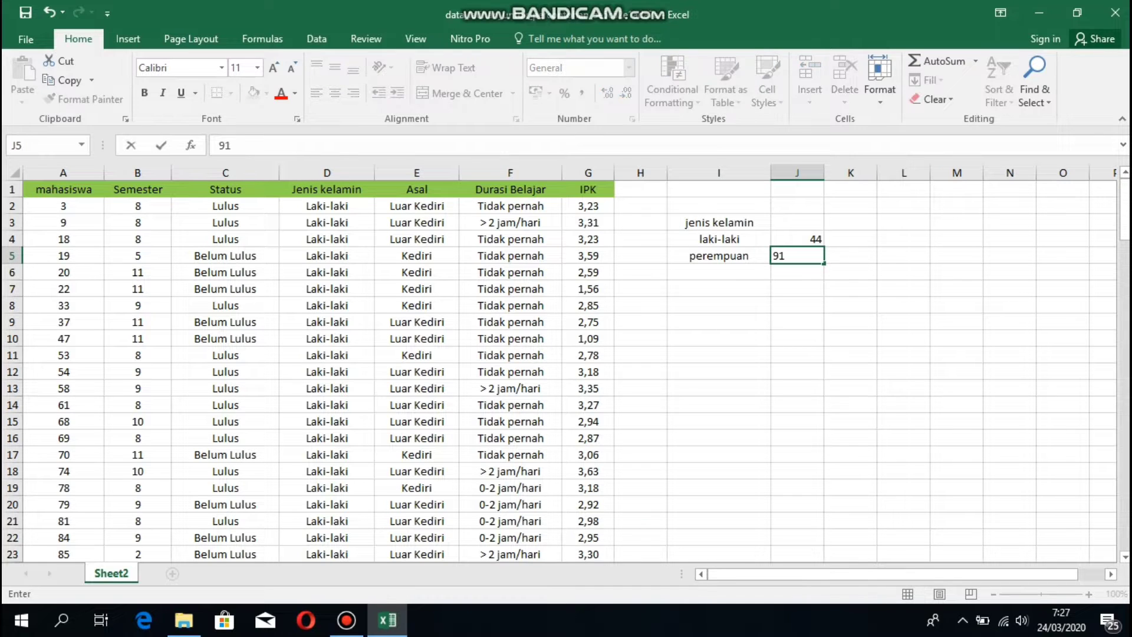
click(640, 289)
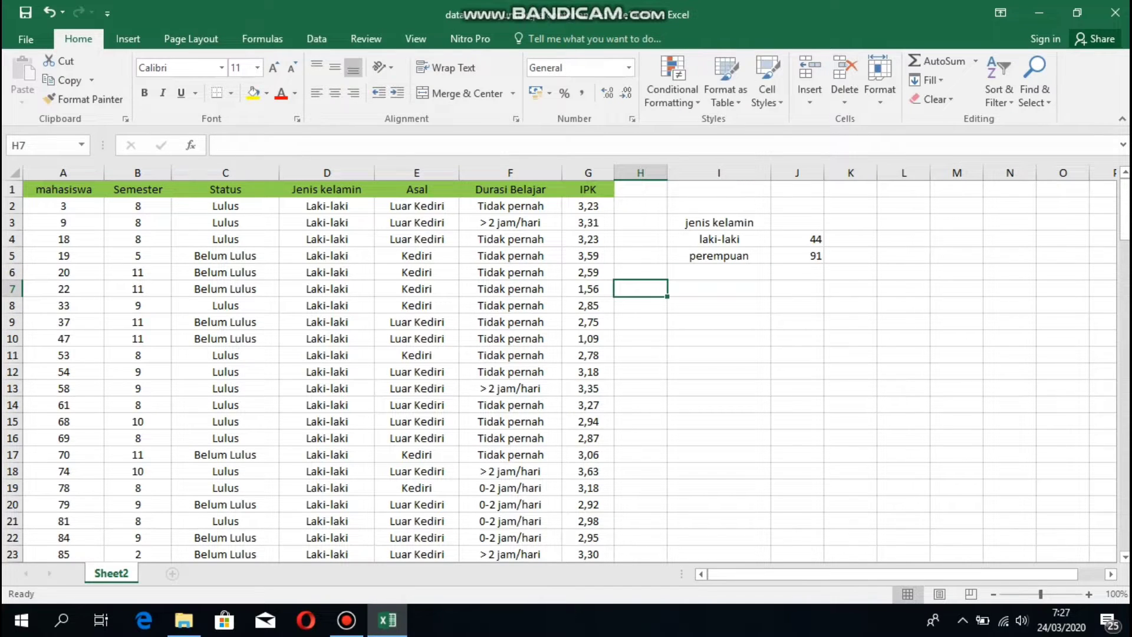
Insert a 3-D pie chart from the gender table I3:J5.
drag(720, 223, 798, 256)
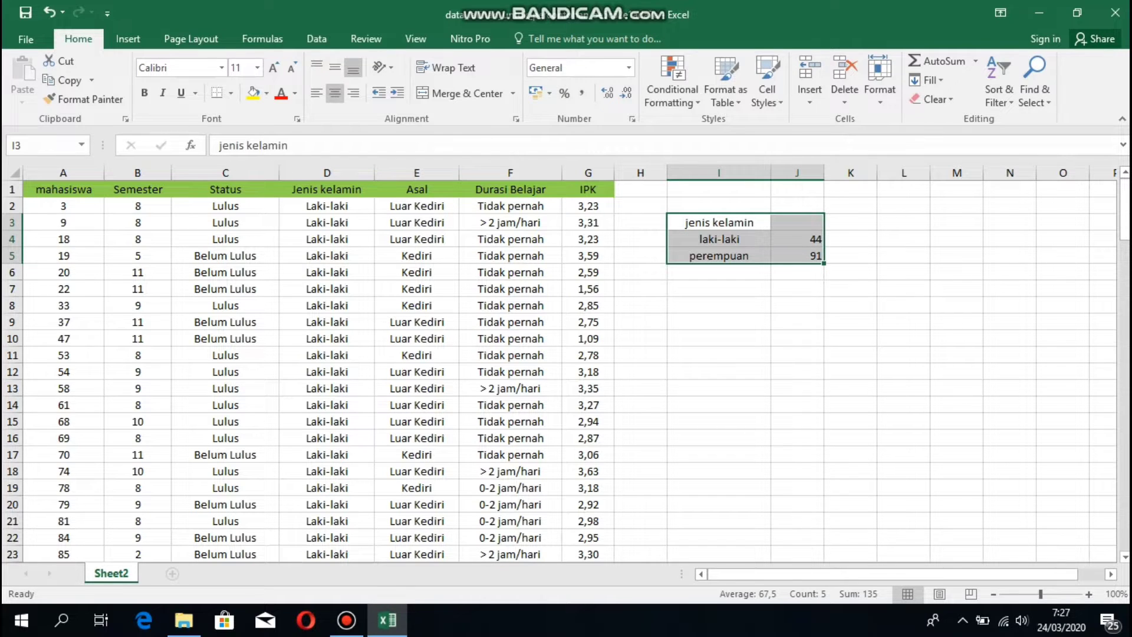
click(127, 39)
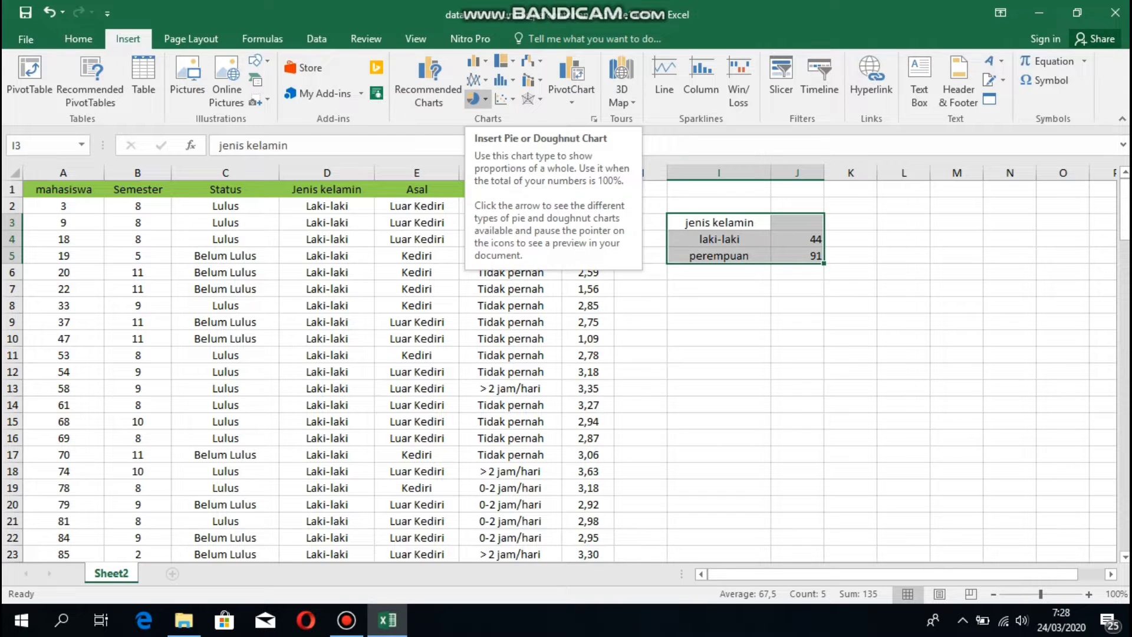
click(475, 98)
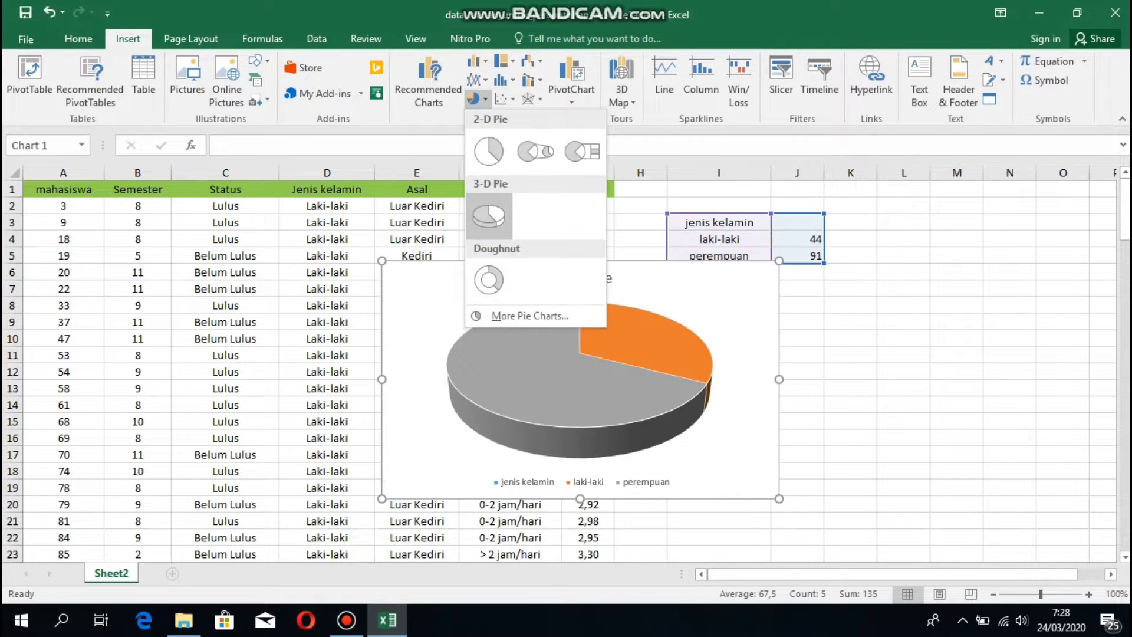
click(489, 215)
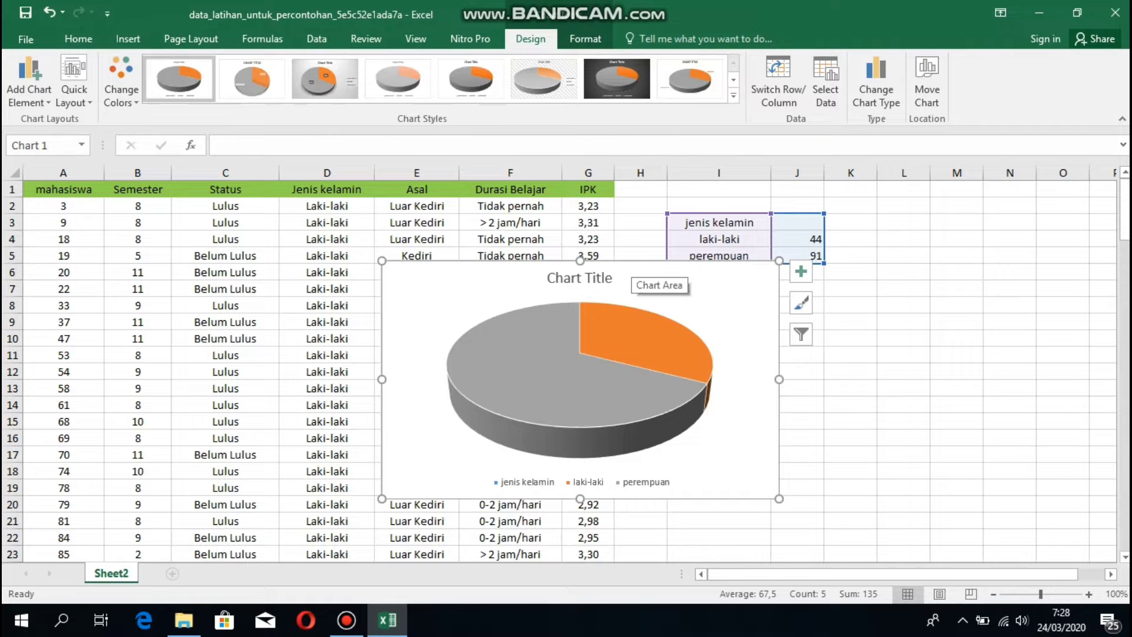
Move the pie chart below the counts and retitle it 'jenis kelamin'.
drag(625, 271, 885, 296)
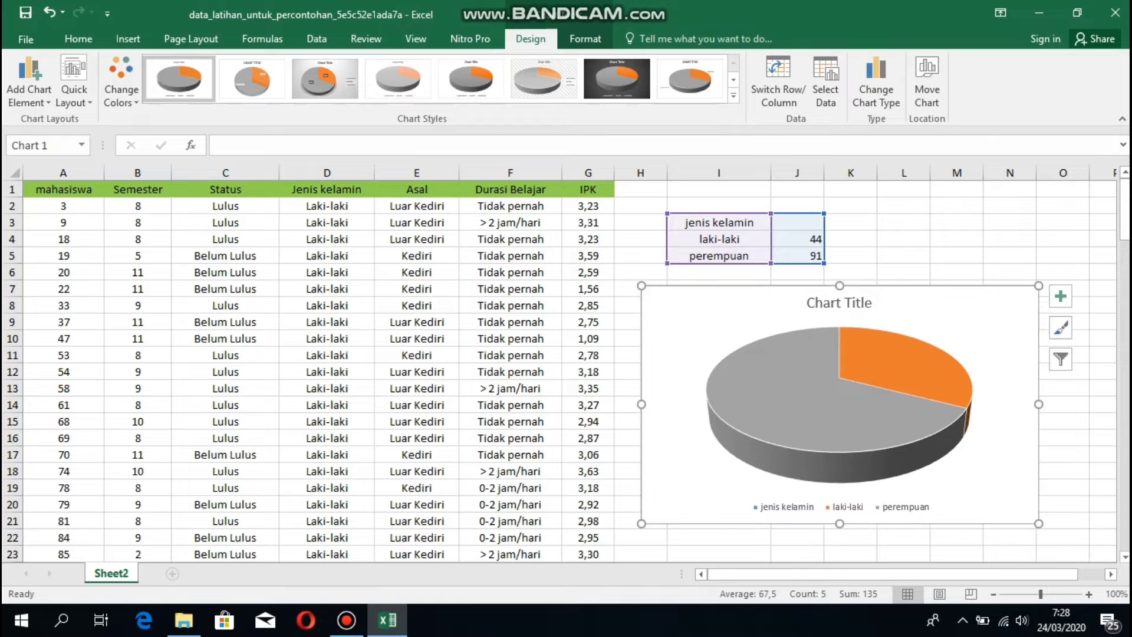
click(864, 308)
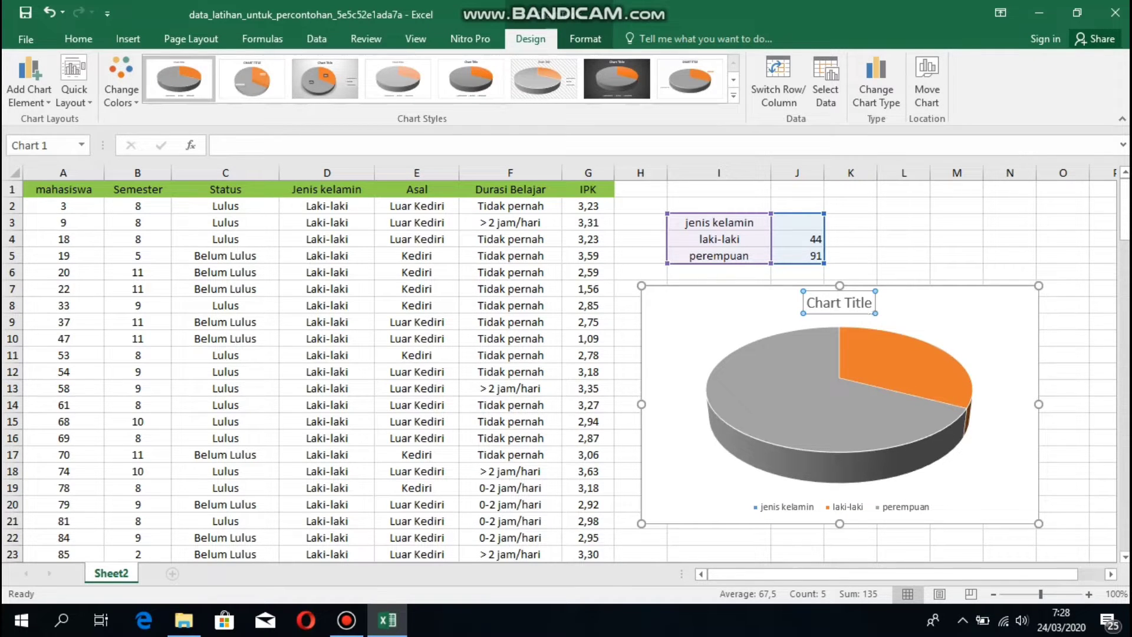
click(871, 302)
key(BackSpace)
key(BackSpace)
key(BackSpace)
key(BackSpace)
key(BackSpace)
key(BackSpace)
key(BackSpace)
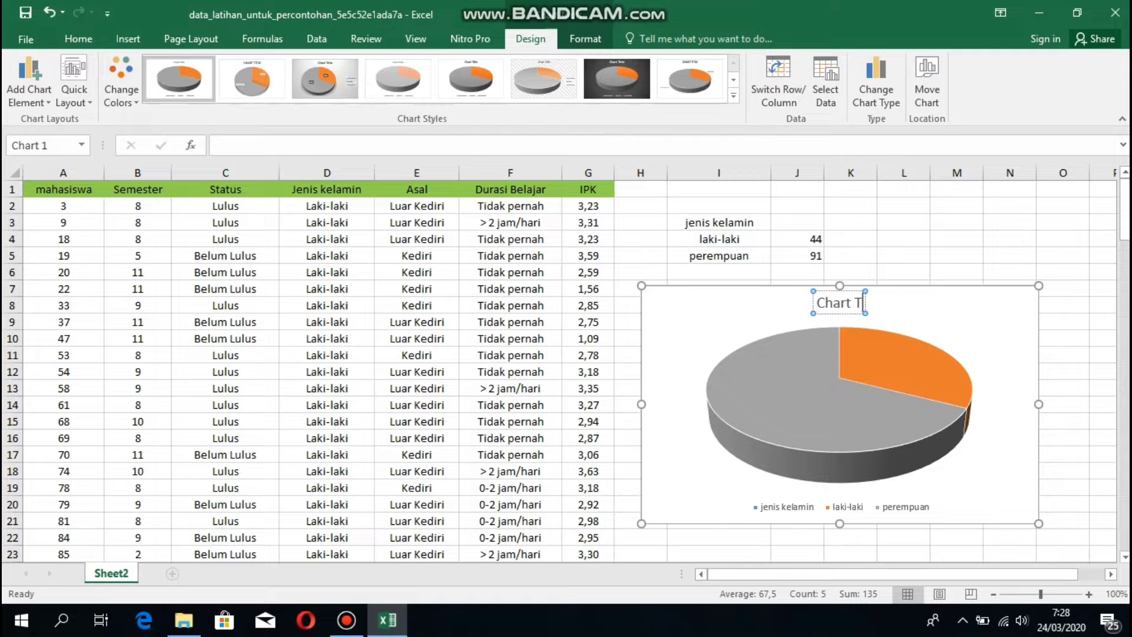
key(BackSpace)
key(BackSpace)
key(BackSpace)
key(BackSpace)
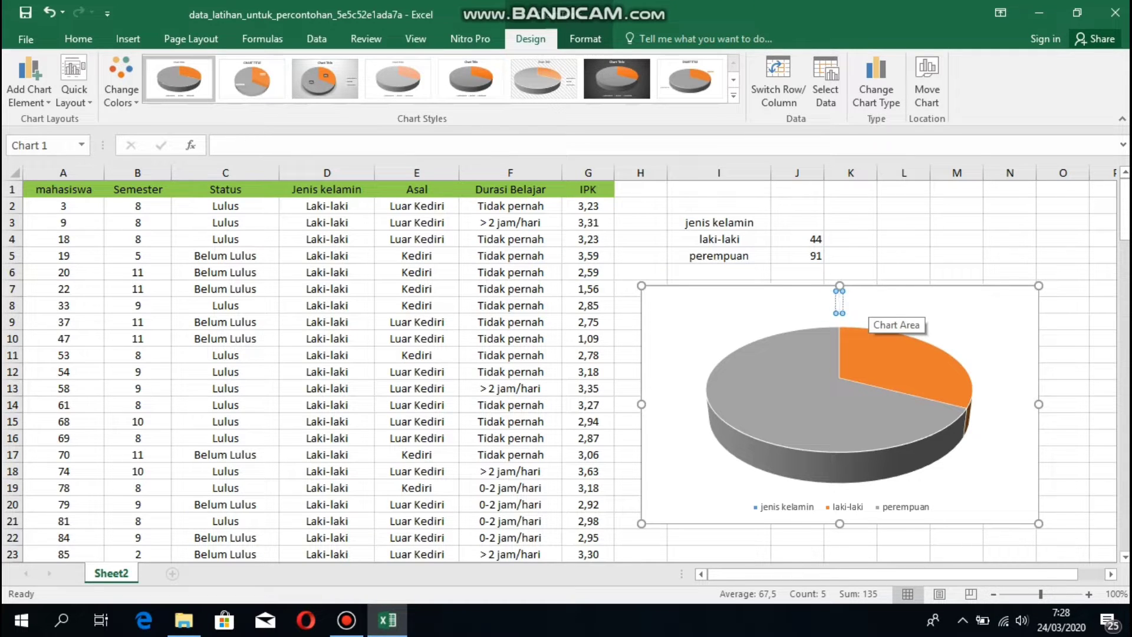
text(jenis kelamin)
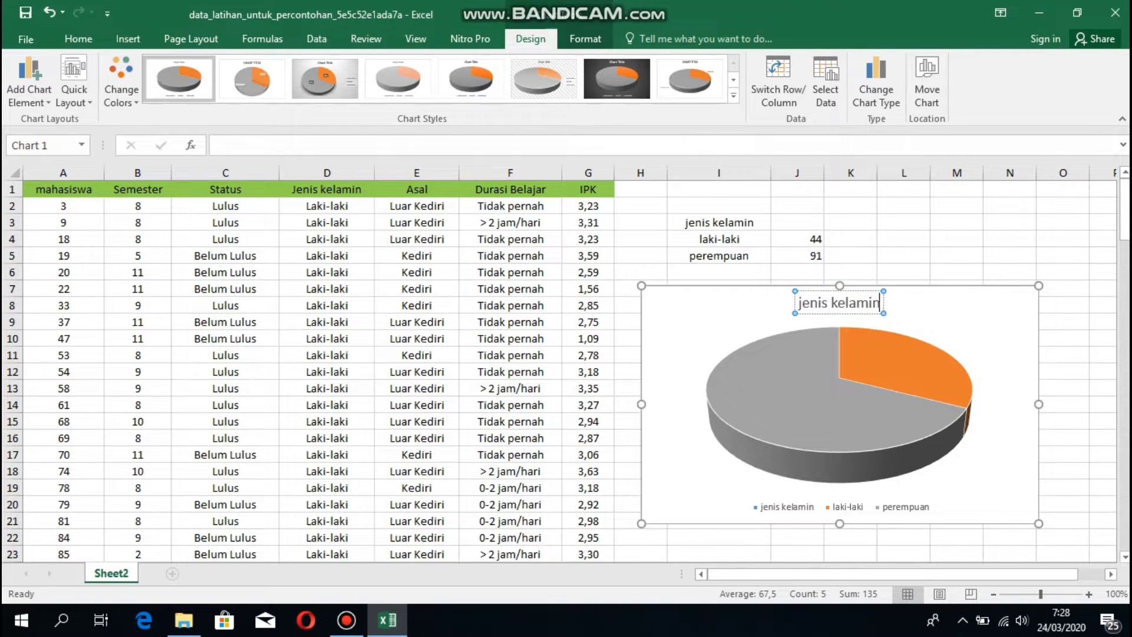
click(972, 344)
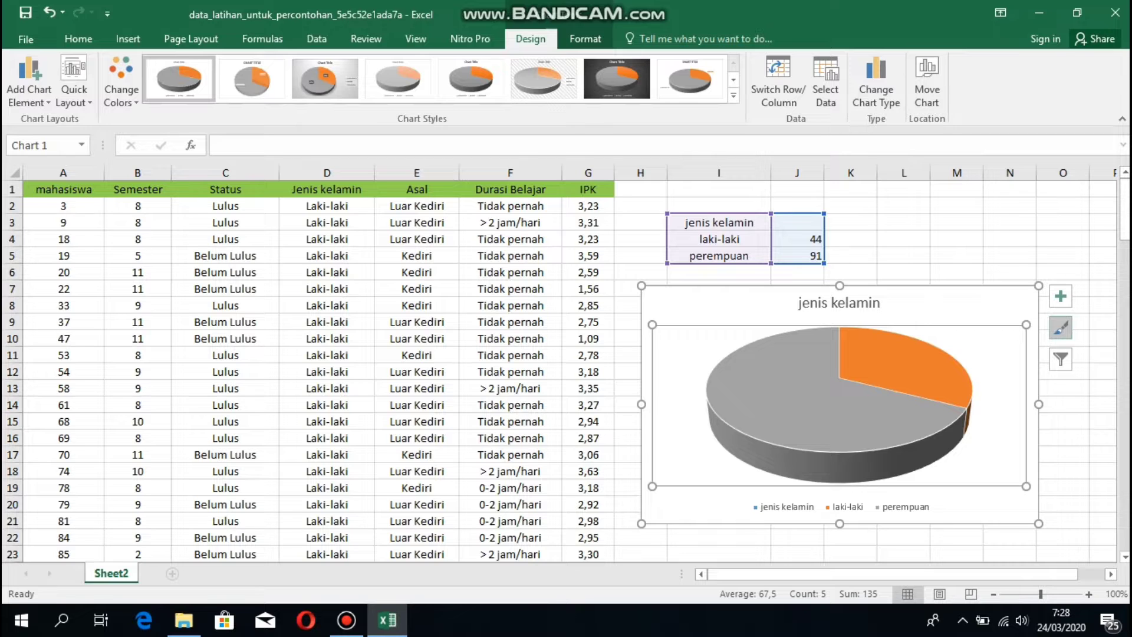
Apply the dark chart style to the gender pie chart.
click(1061, 327)
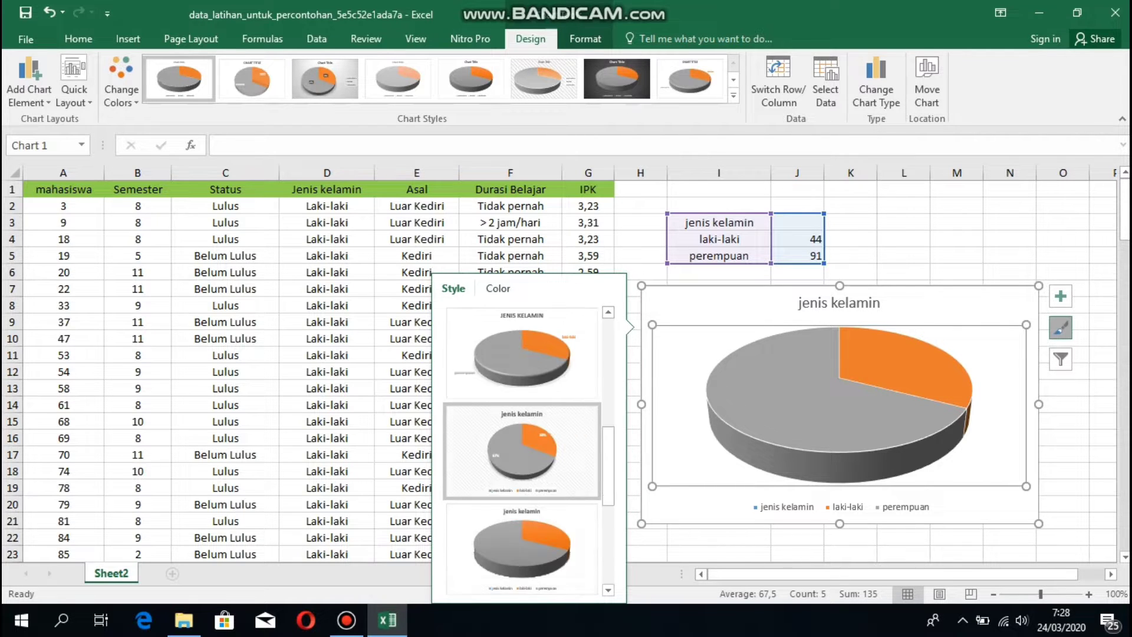
scroll(522, 451, up, 3)
scroll(522, 451, down, 2)
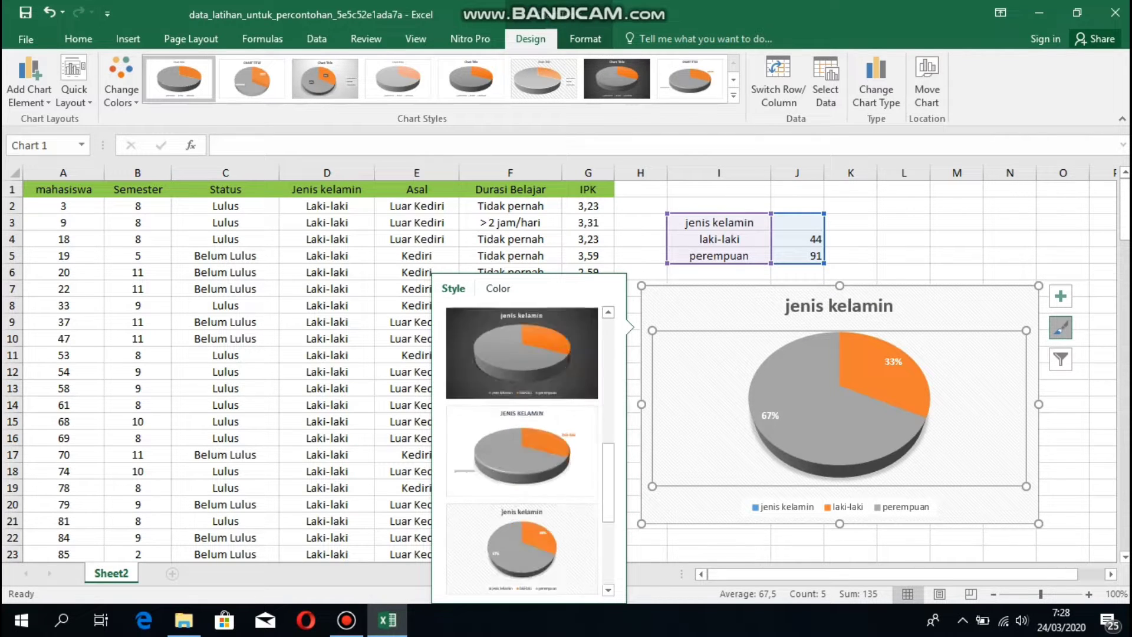
scroll(521, 451, up, 2)
click(522, 548)
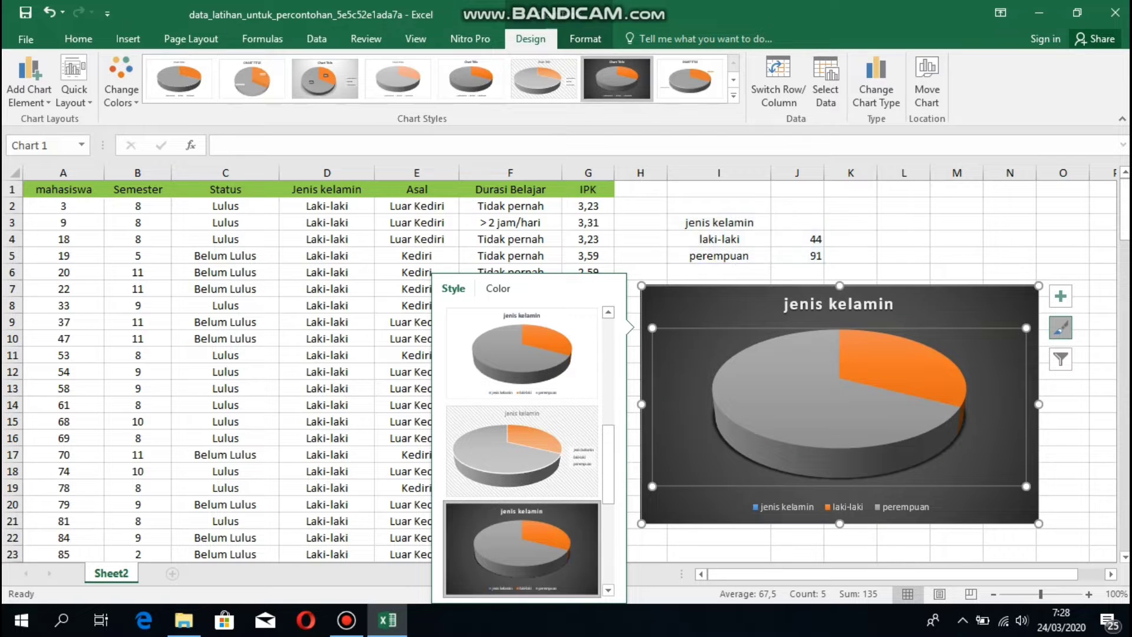
mouse_move(921, 414)
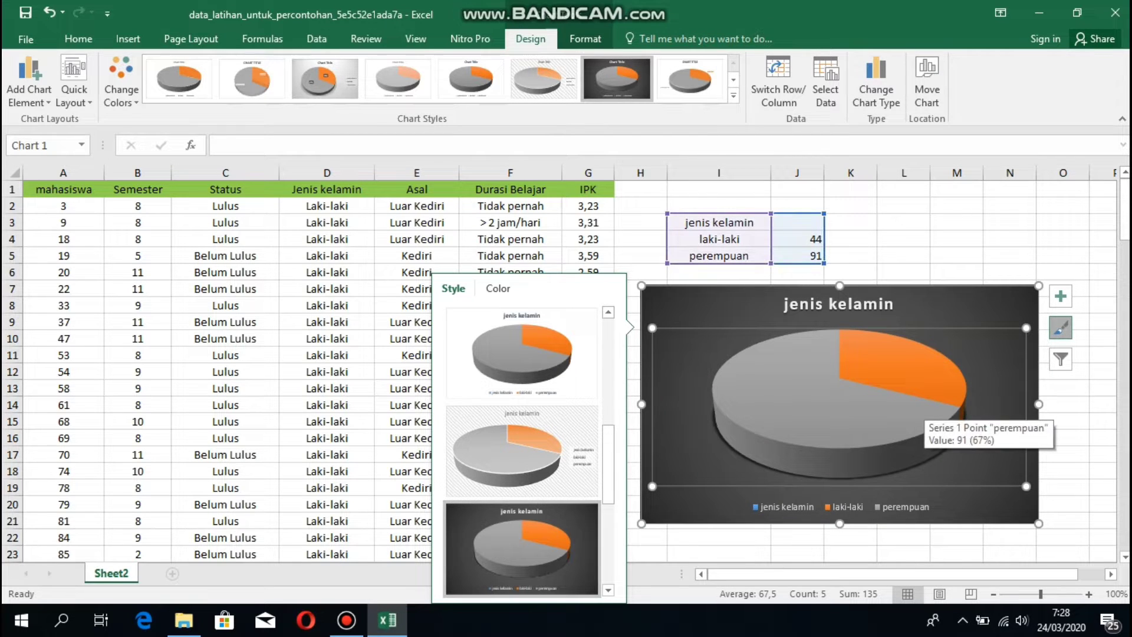
mouse_move(849, 353)
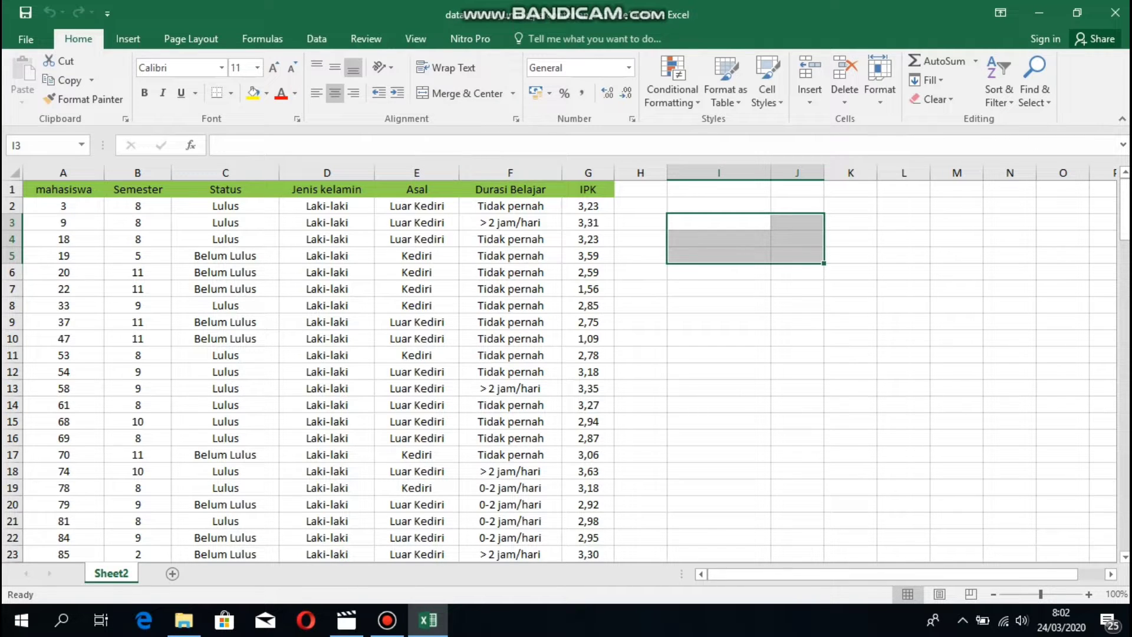
Copy the Durasi Belajar header from F1 into I2.
click(510, 189)
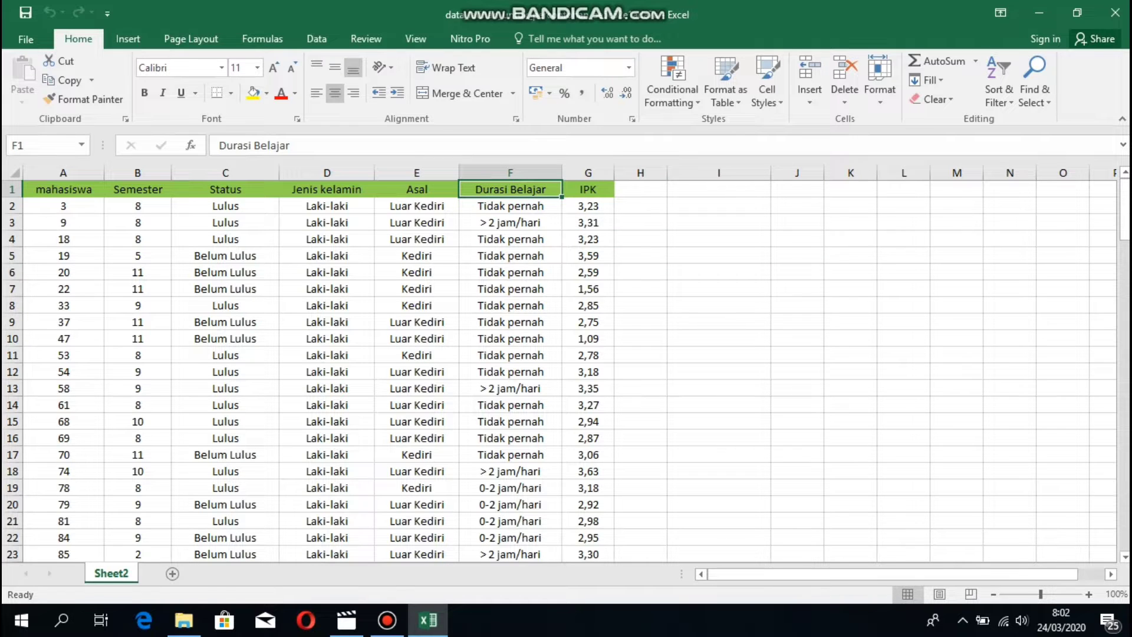
key(ctrl+c)
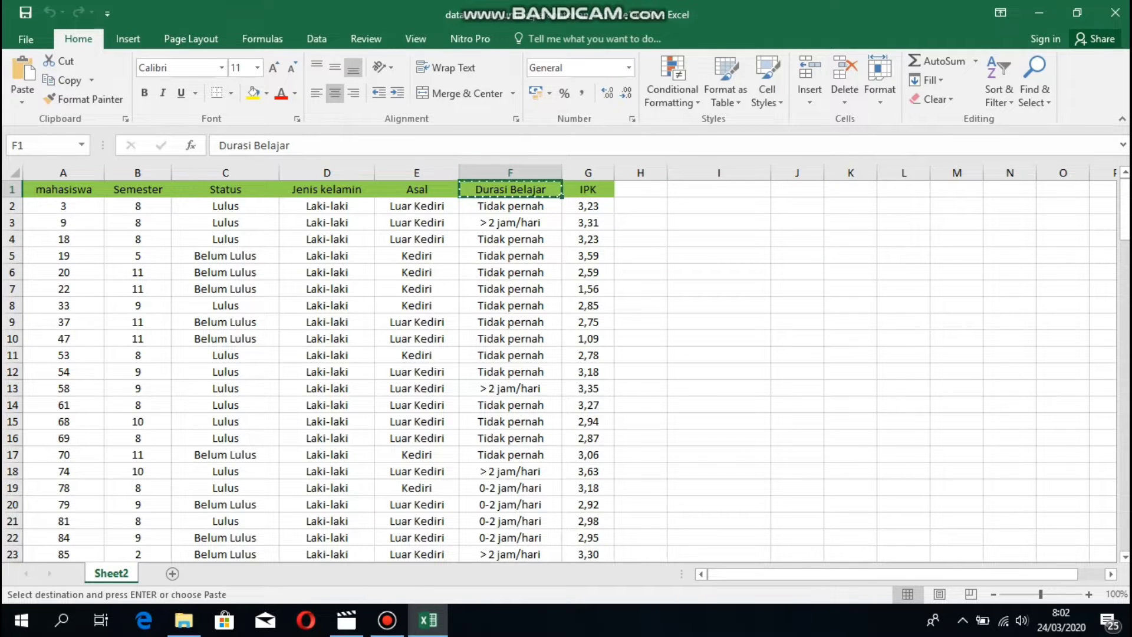
click(718, 206)
key(ctrl+v)
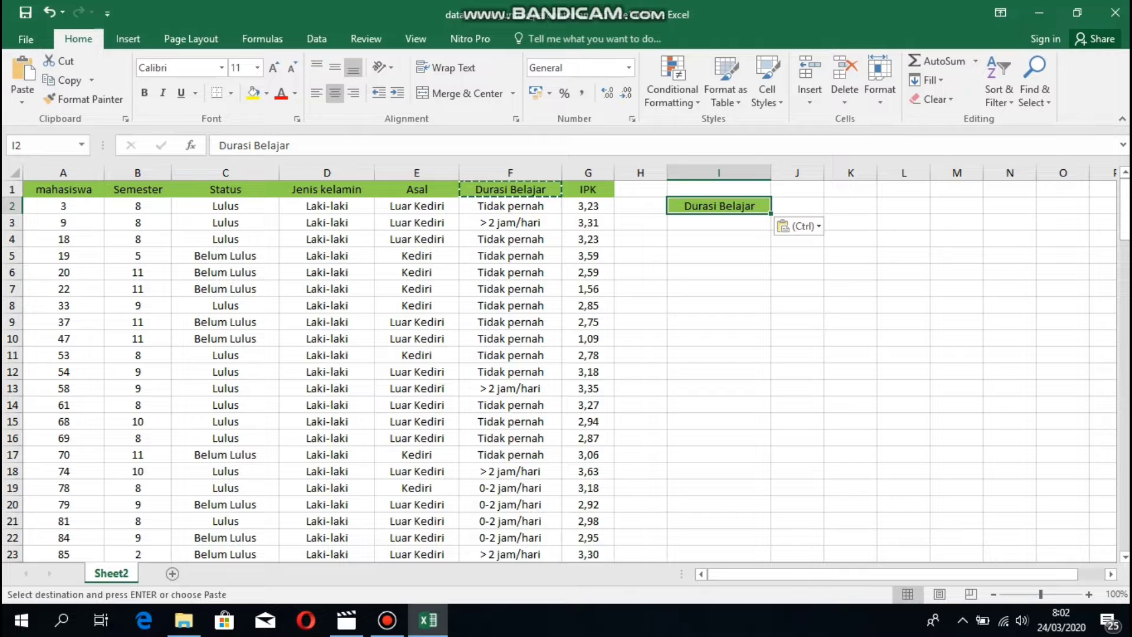
click(719, 239)
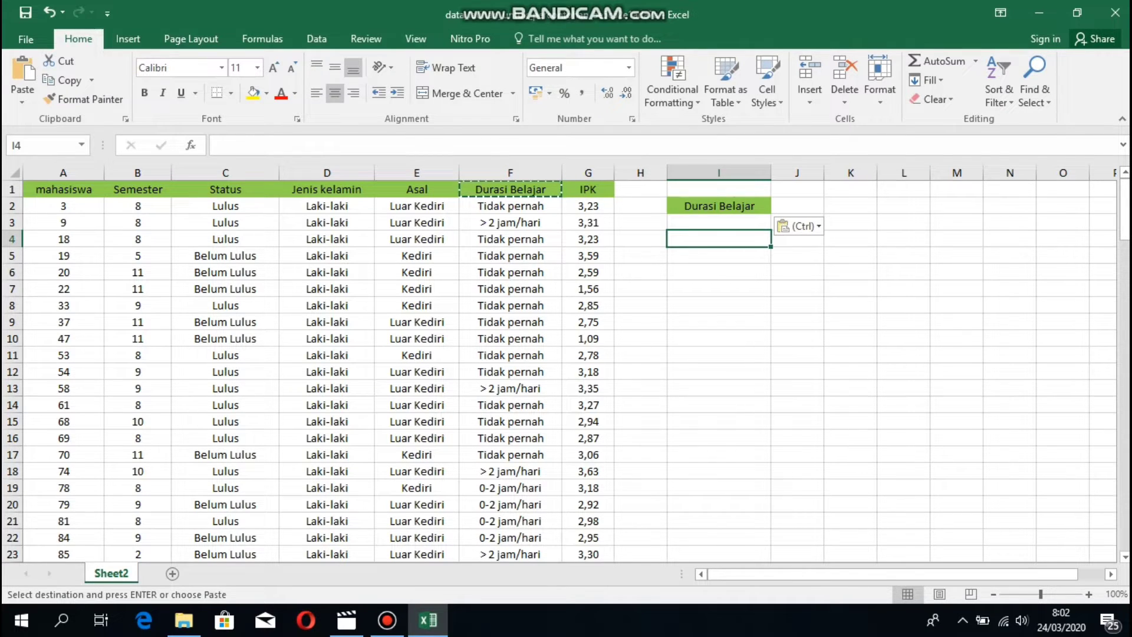
Copy Tidak pernah, > 2 jam/hari and 0-2 jam/hari into I4, I5 and I6.
click(510, 206)
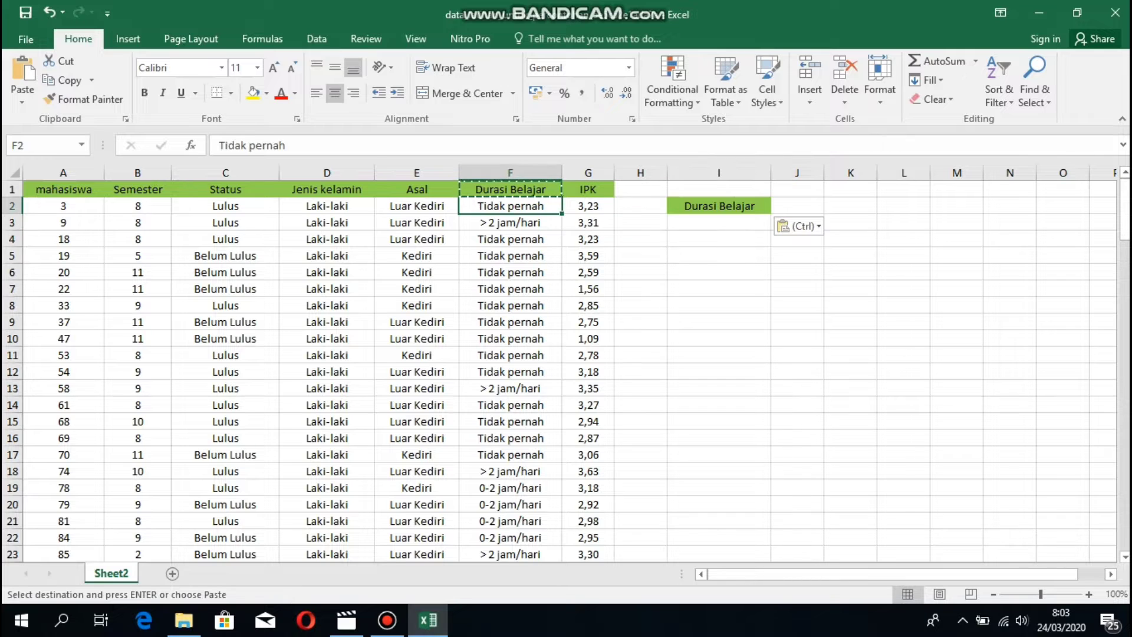
key(ctrl+c)
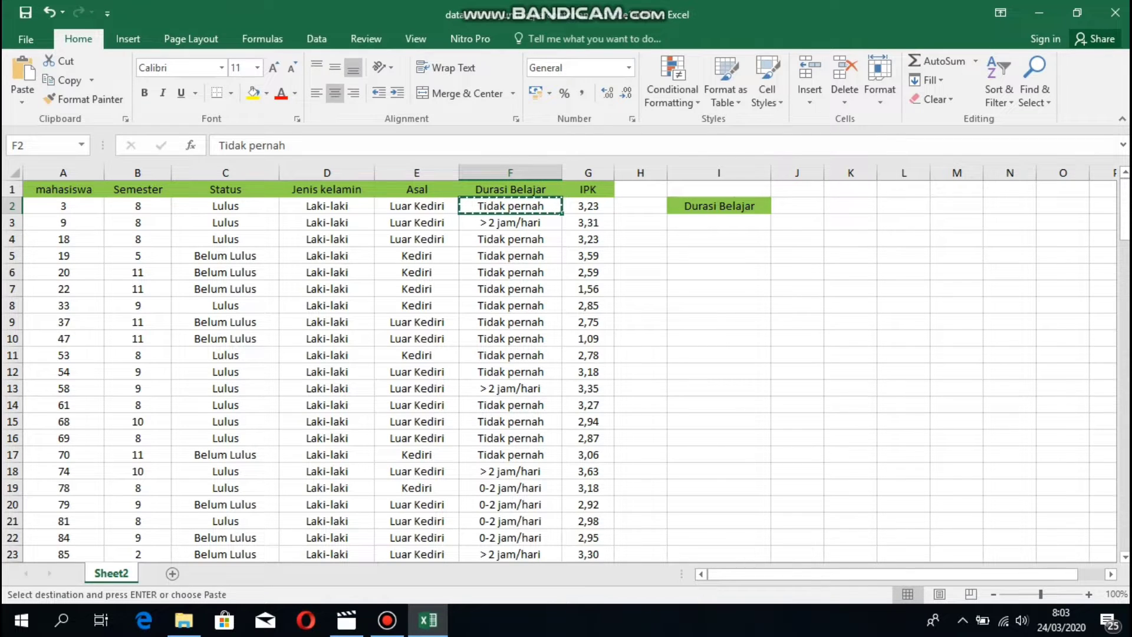
click(718, 239)
key(ctrl+v)
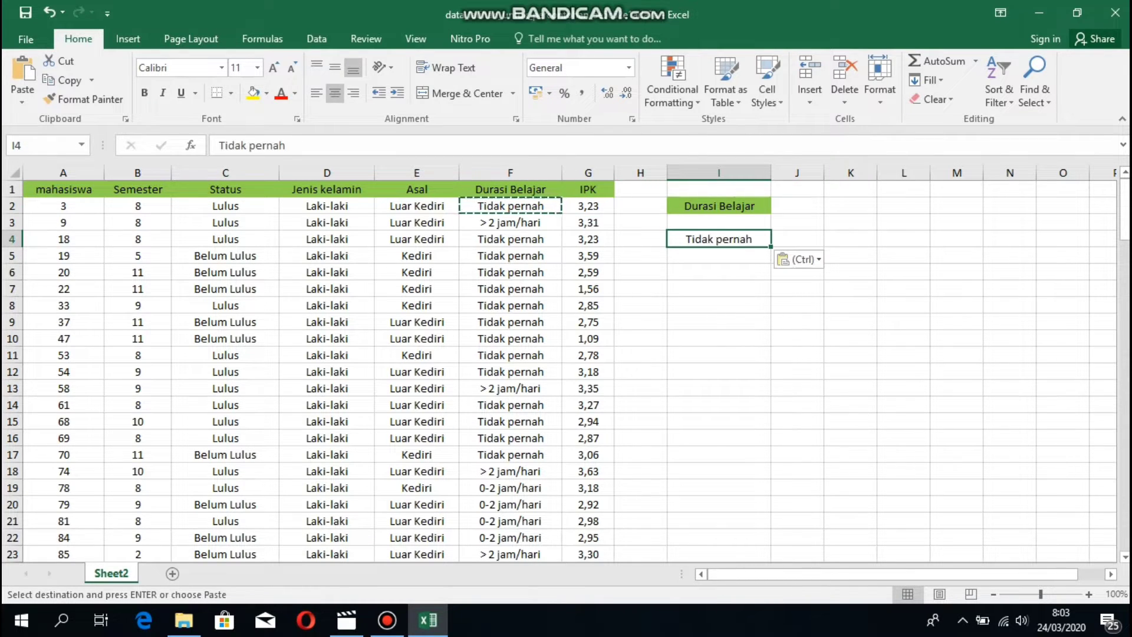
click(510, 222)
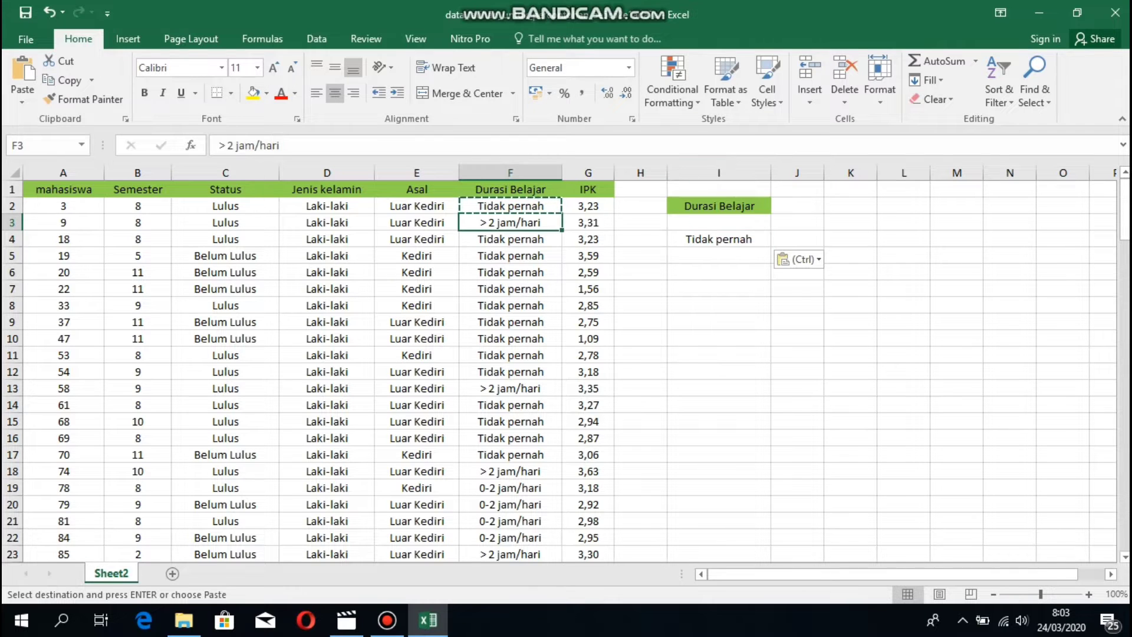
key(ctrl+c)
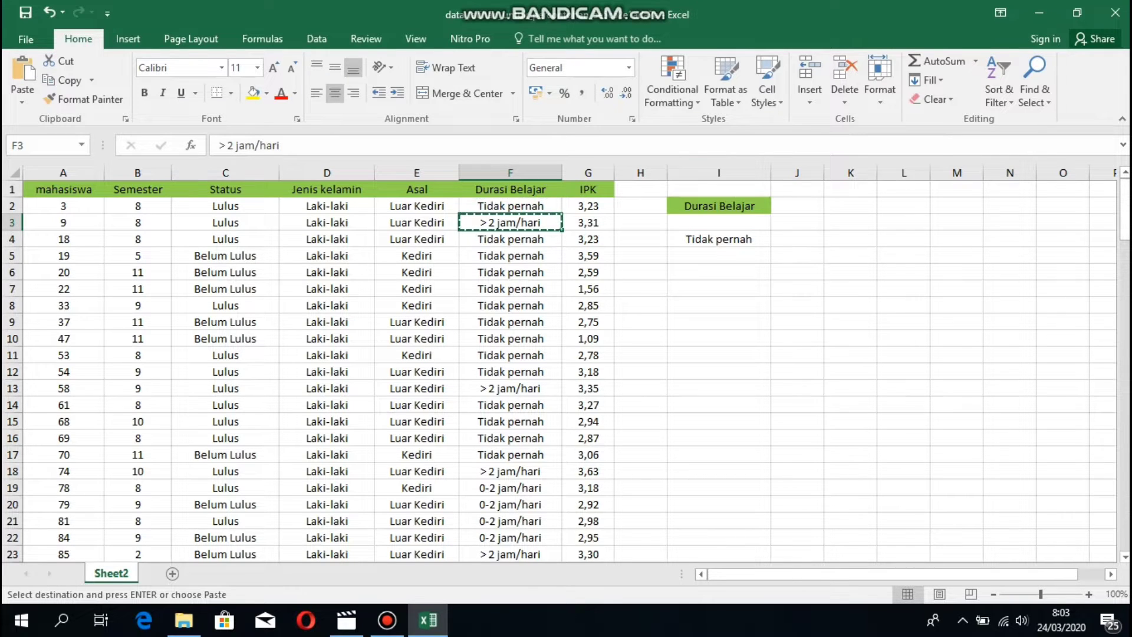
click(708, 252)
key(ctrl+v)
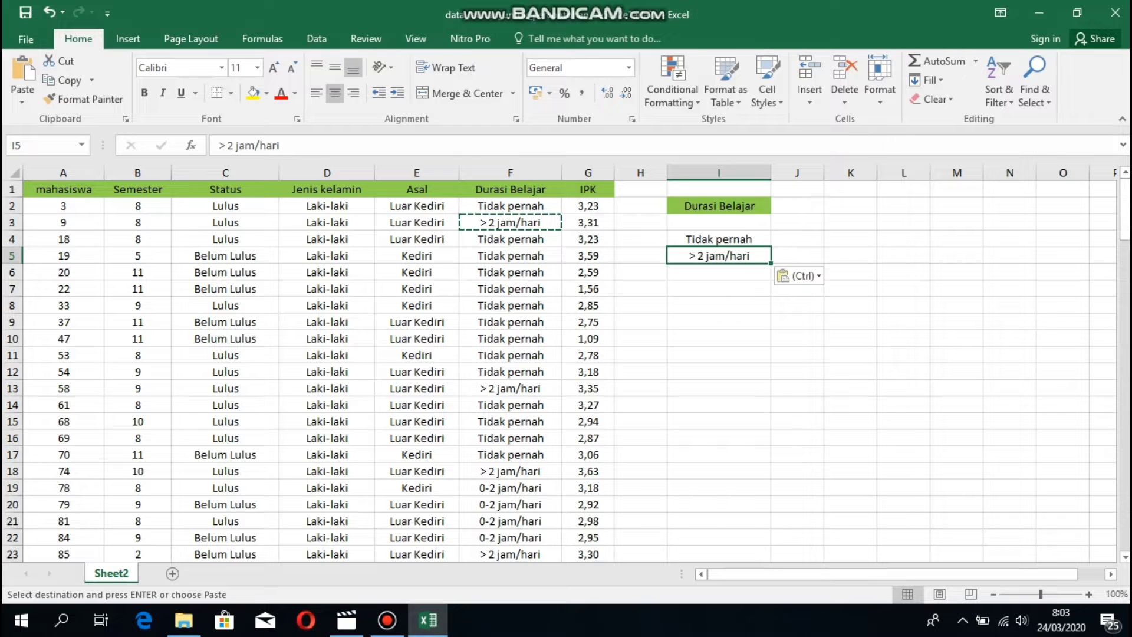
click(509, 488)
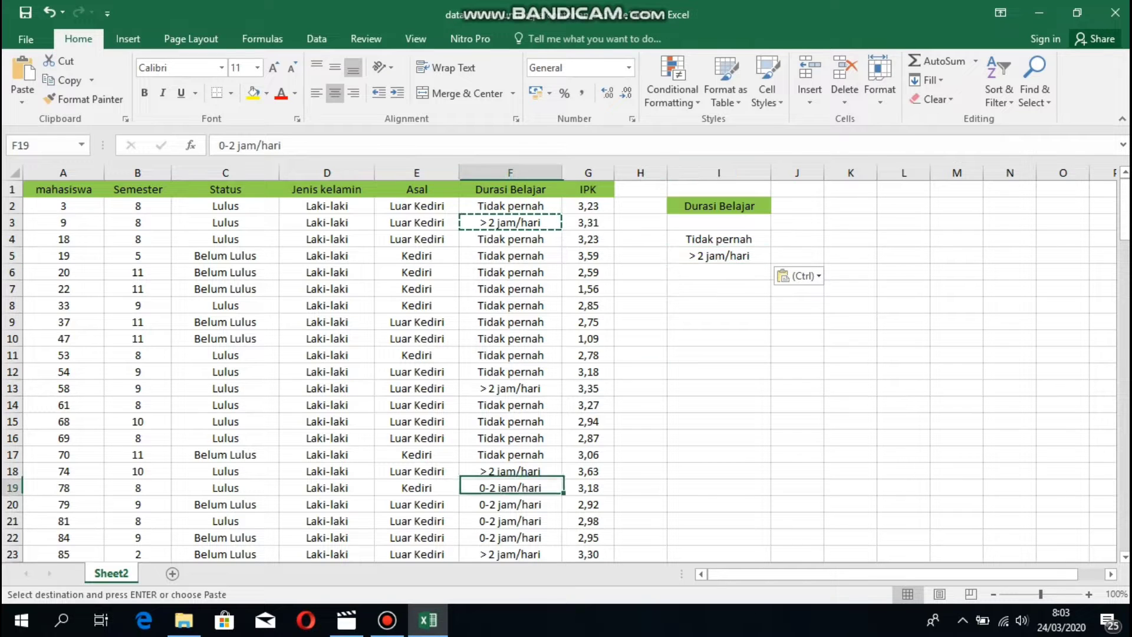
key(ctrl+c)
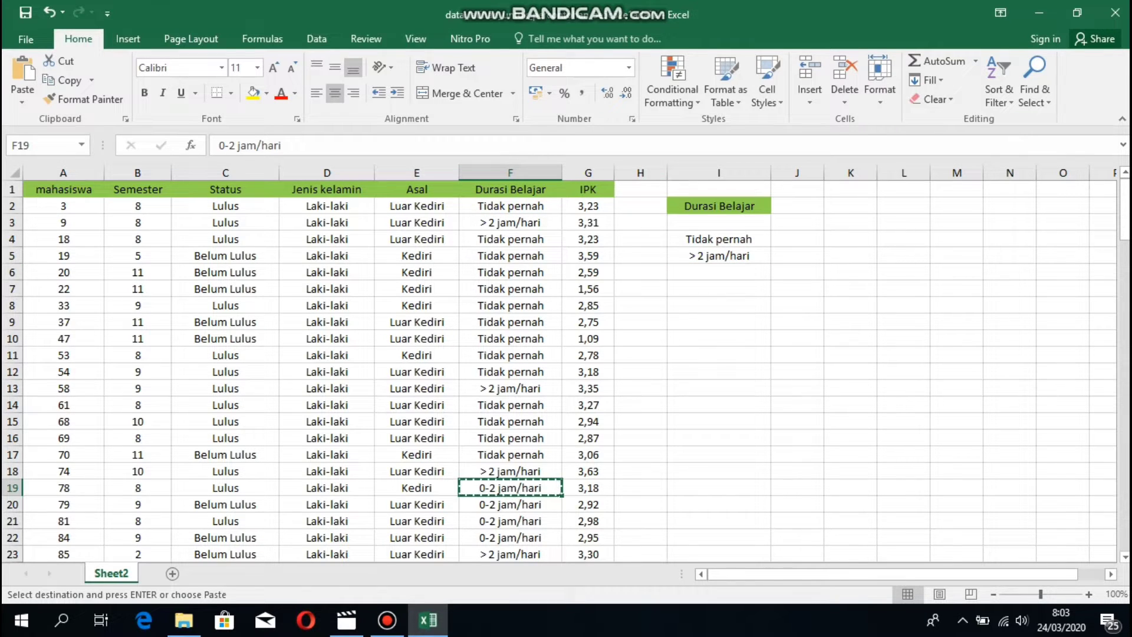
click(718, 272)
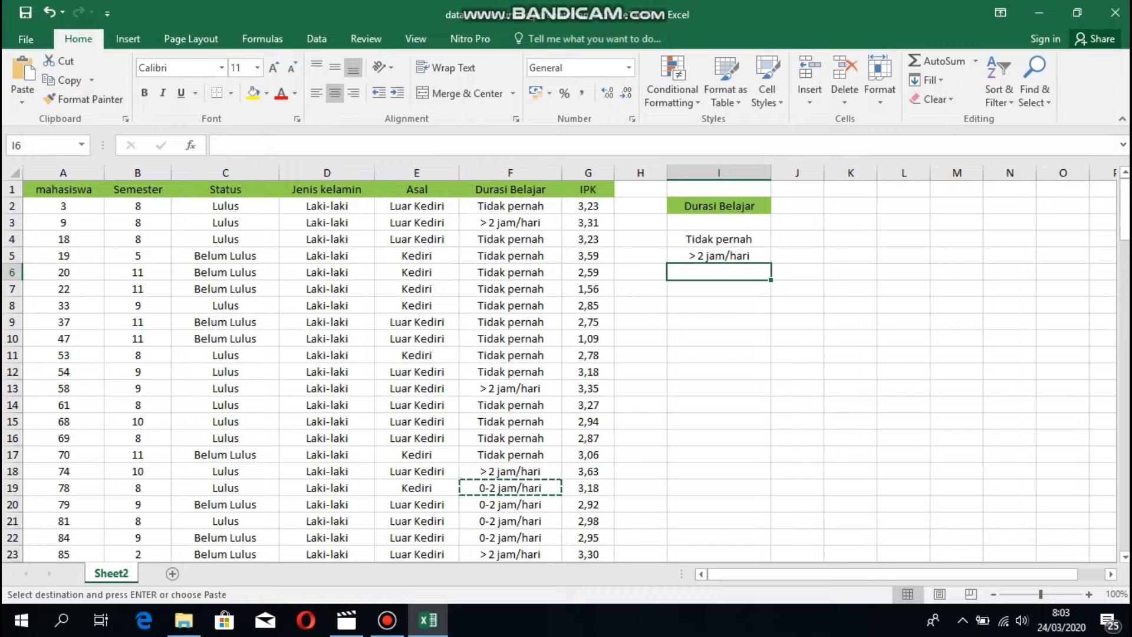
key(ctrl+v)
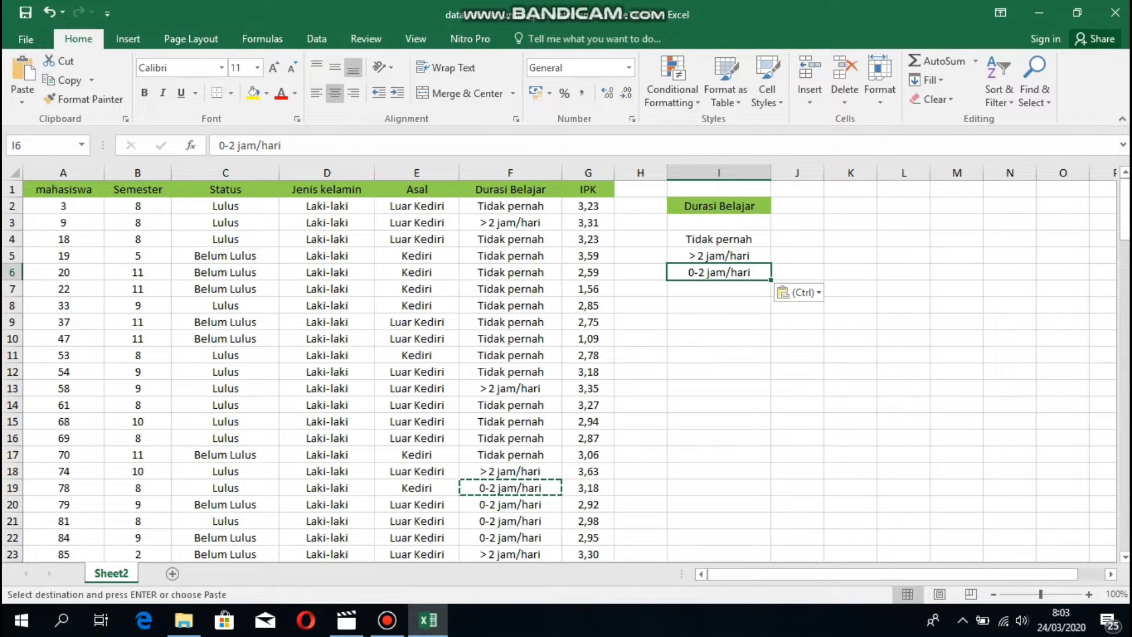
double_click(718, 504)
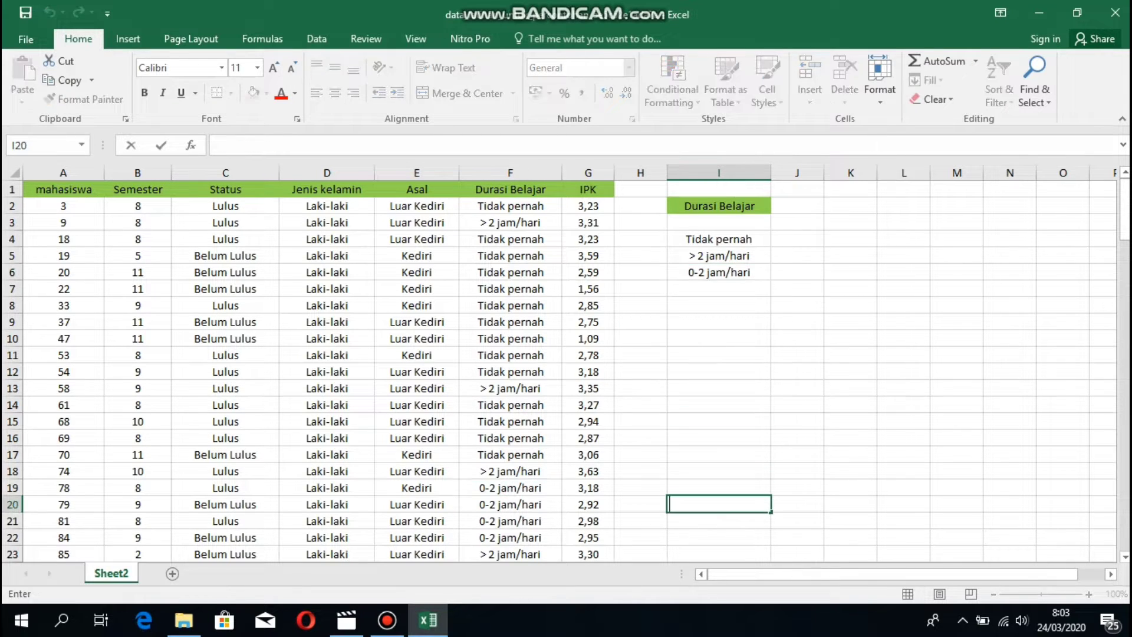
Enter 'laki- laki' in J3 and 'perempuan' in K3, widening column K.
click(797, 223)
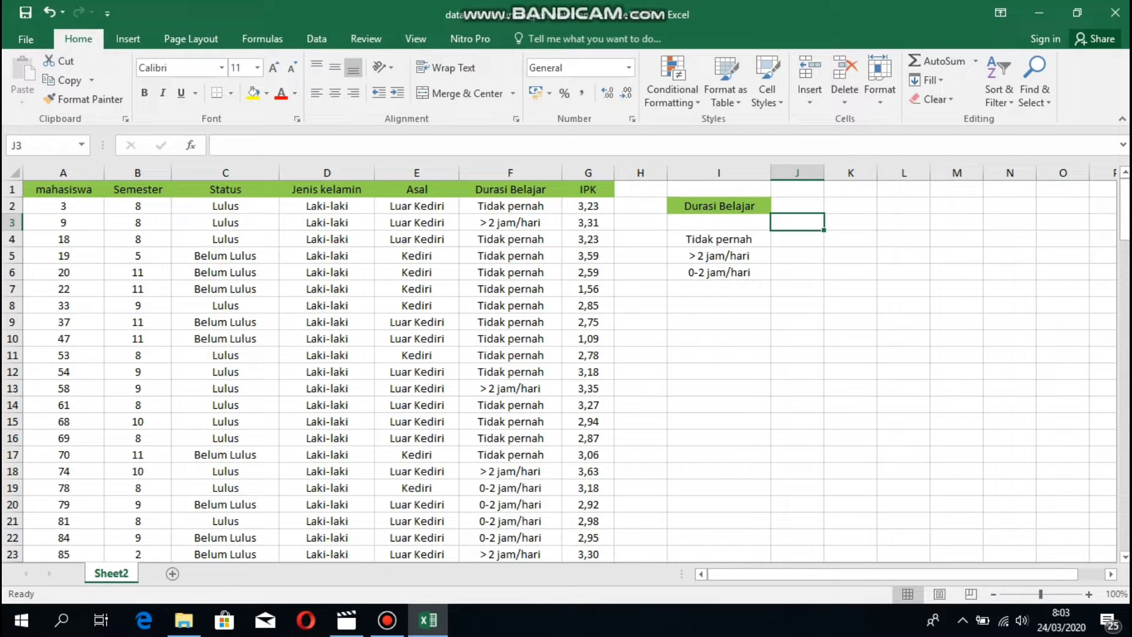
text(laki)
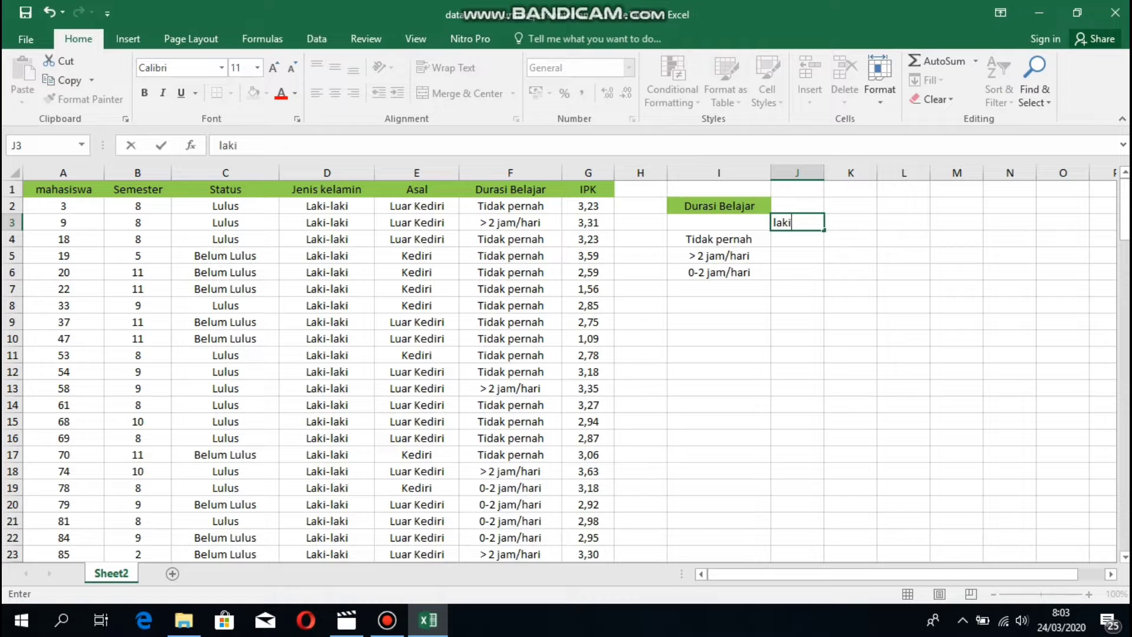
text(- laki)
key(Tab)
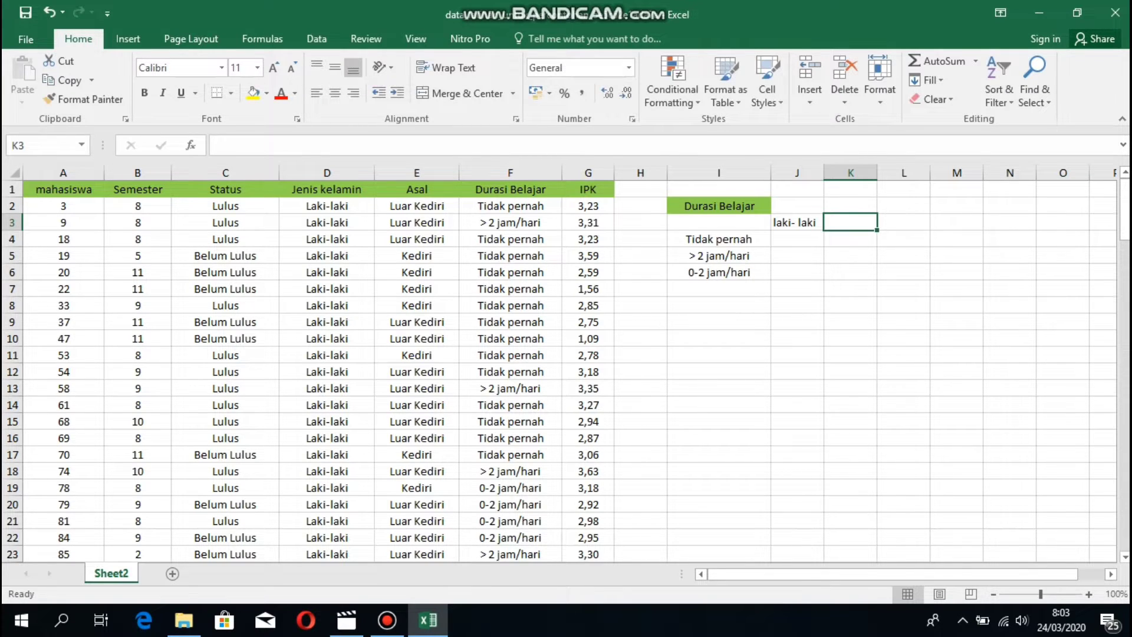
drag(877, 172, 919, 172)
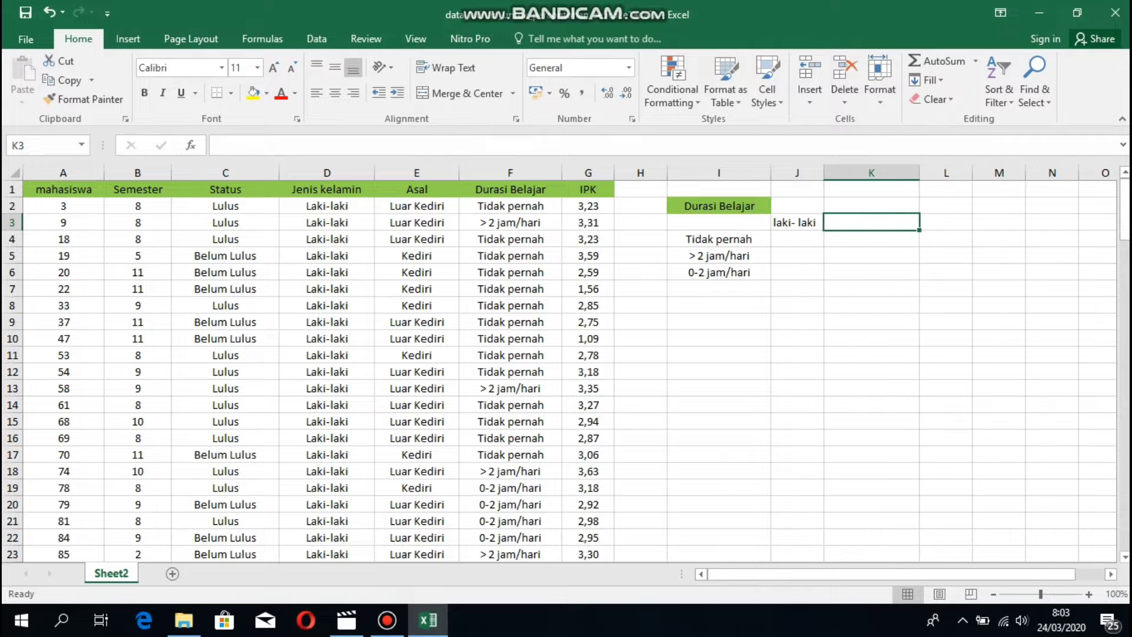
text(pere)
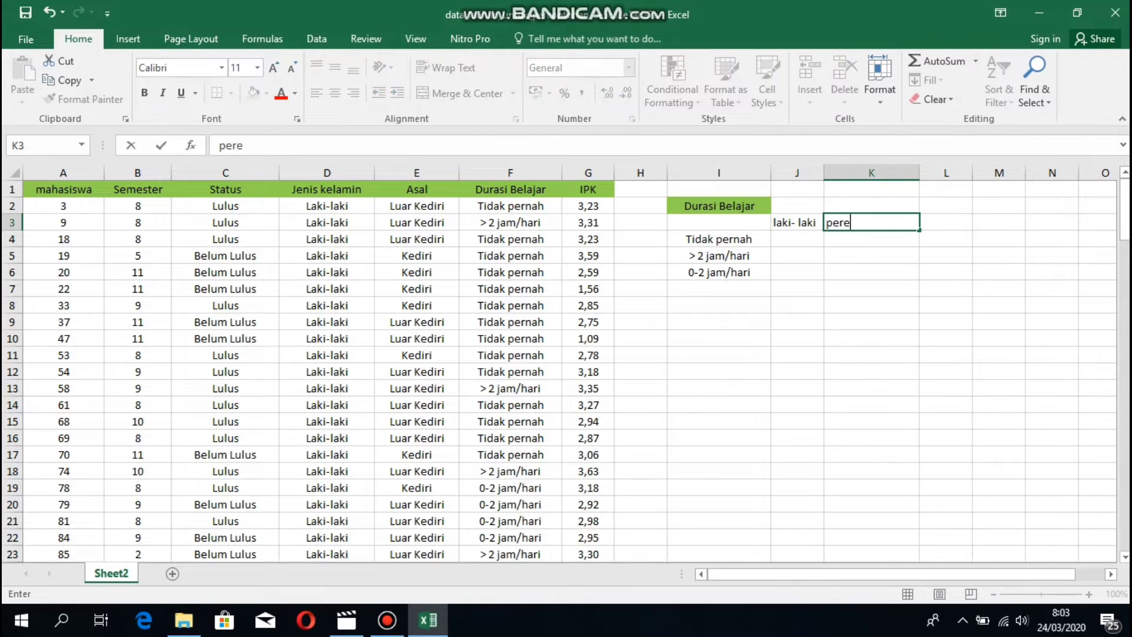
text(mpuan)
click(510, 189)
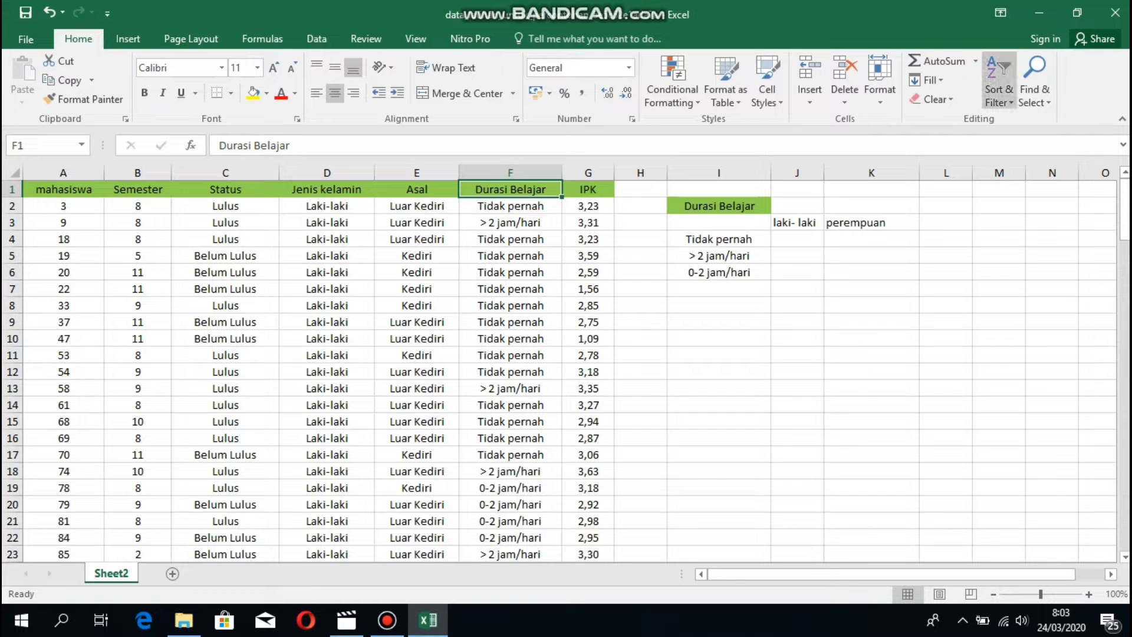
Sort the student data by Durasi Belajar, then by Jenis kelamin A to Z.
click(999, 83)
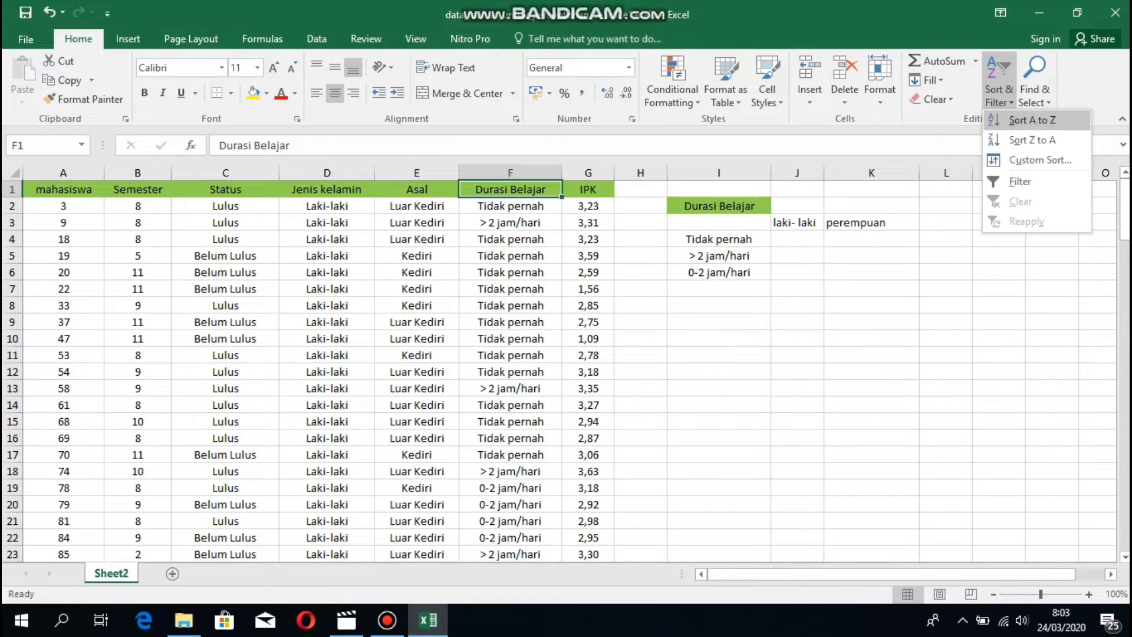
click(1032, 120)
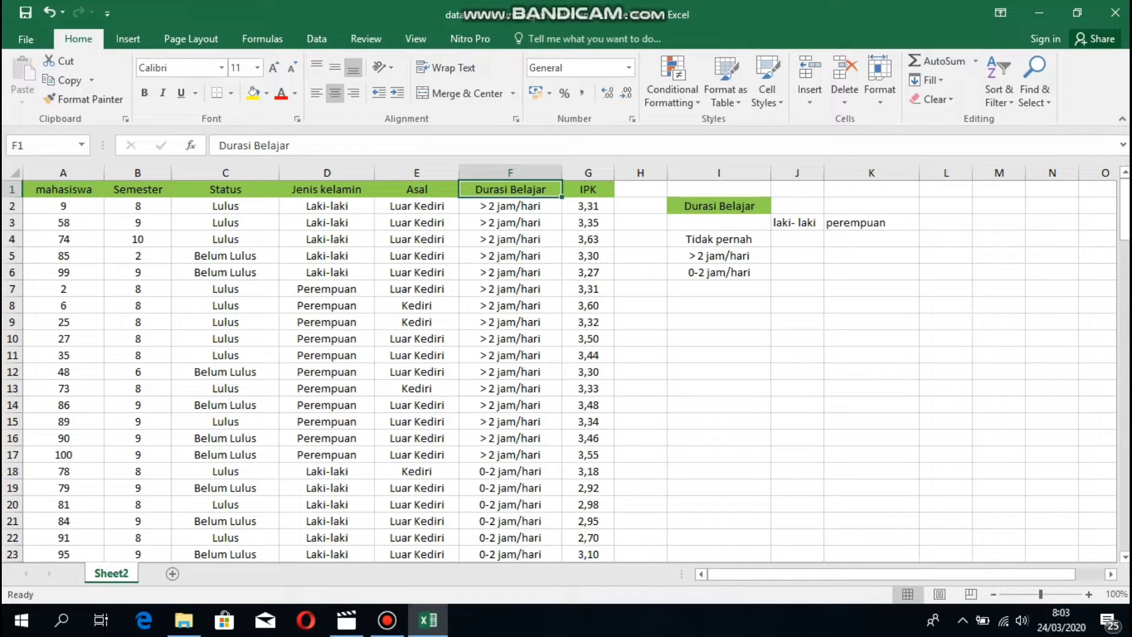
click(326, 189)
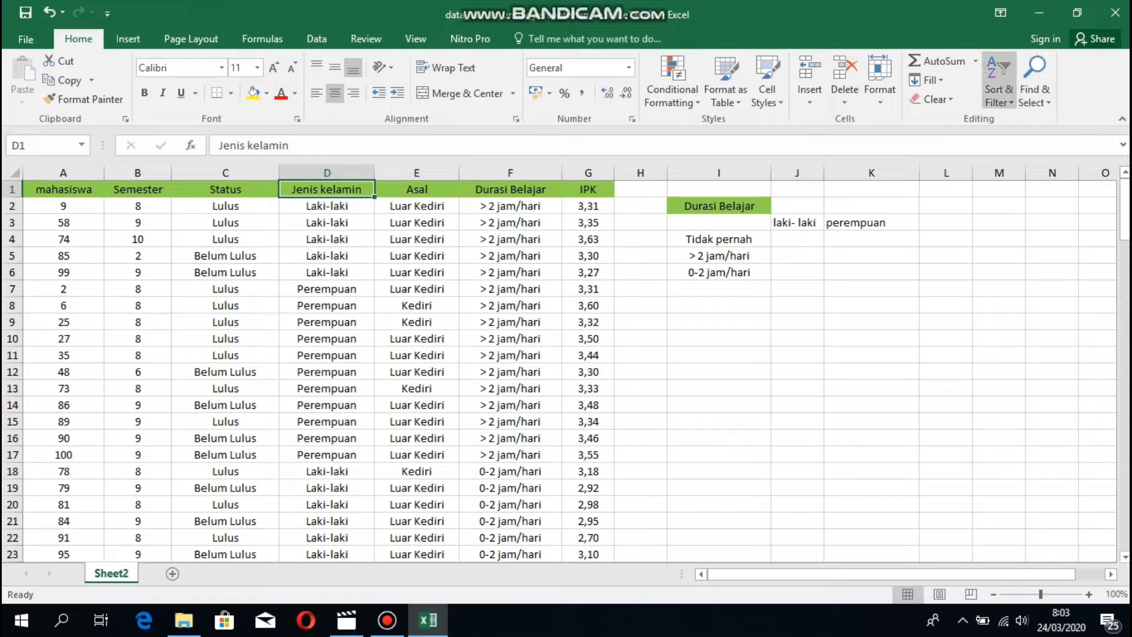
click(998, 88)
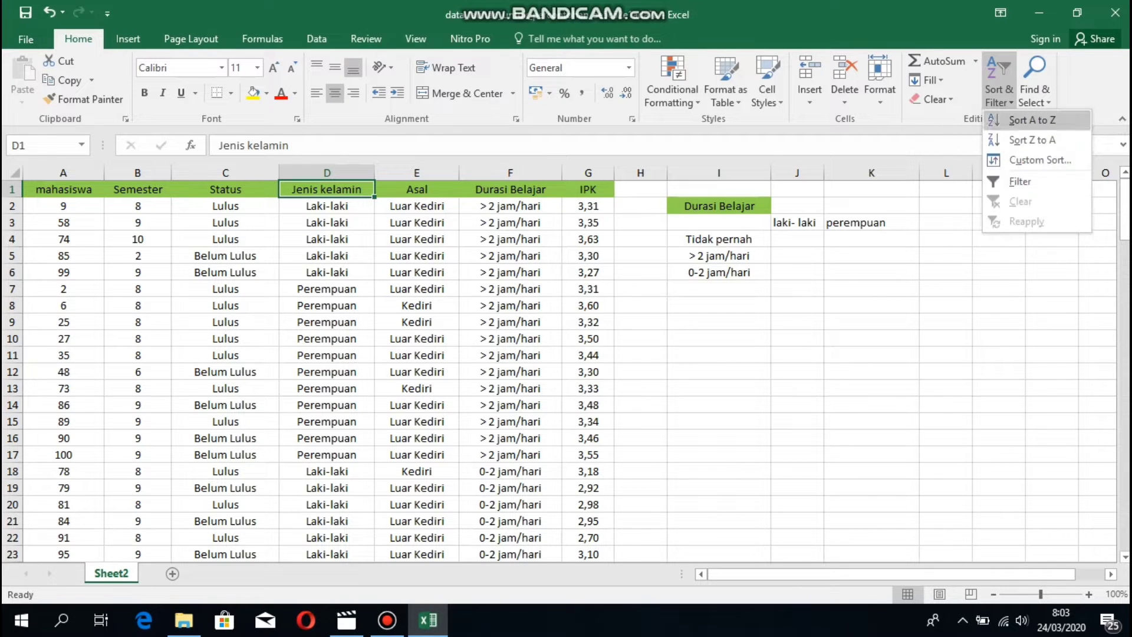
click(1031, 120)
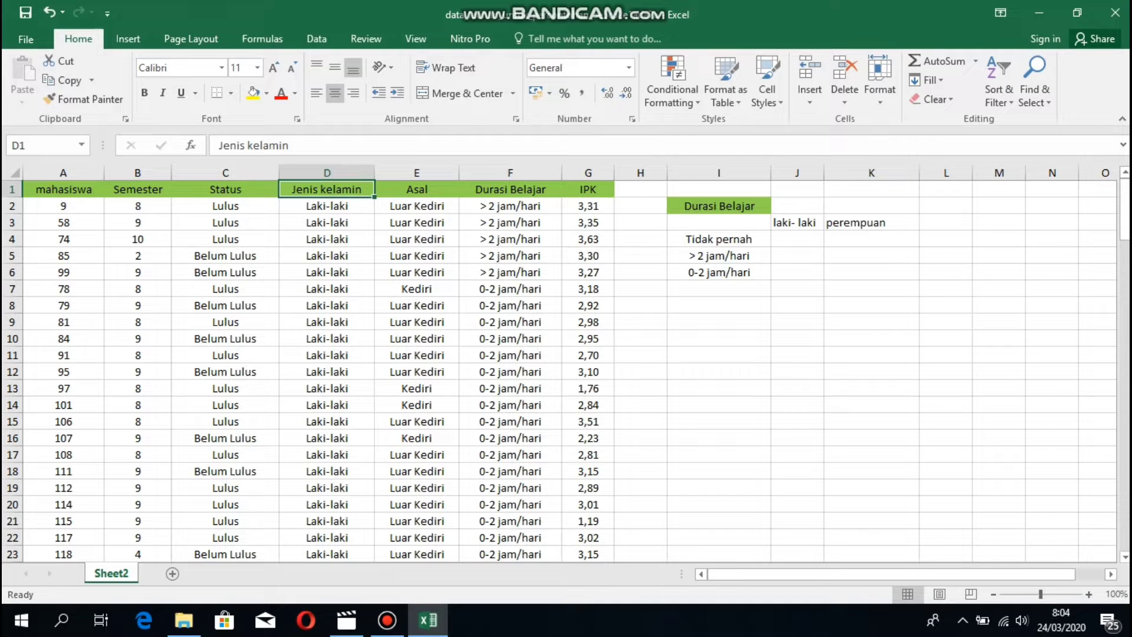
click(510, 205)
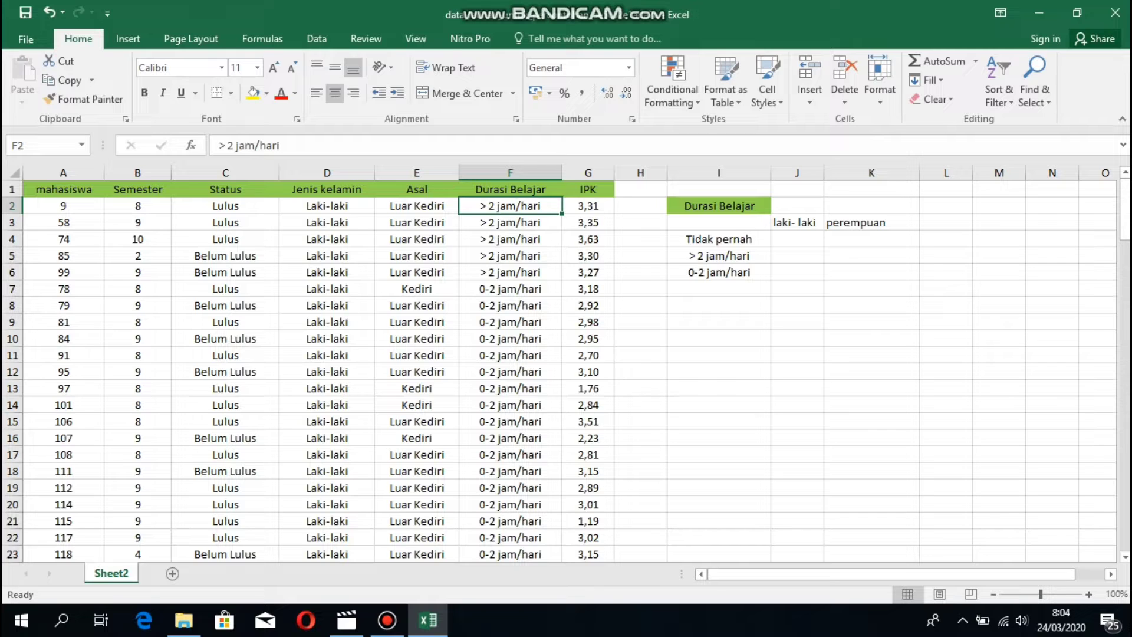
Count the male > 2 jam/hari rows and enter 5 in J5.
key(shift+Down)
key(shift+Down)
key(shift+Down)
key(shift+Down)
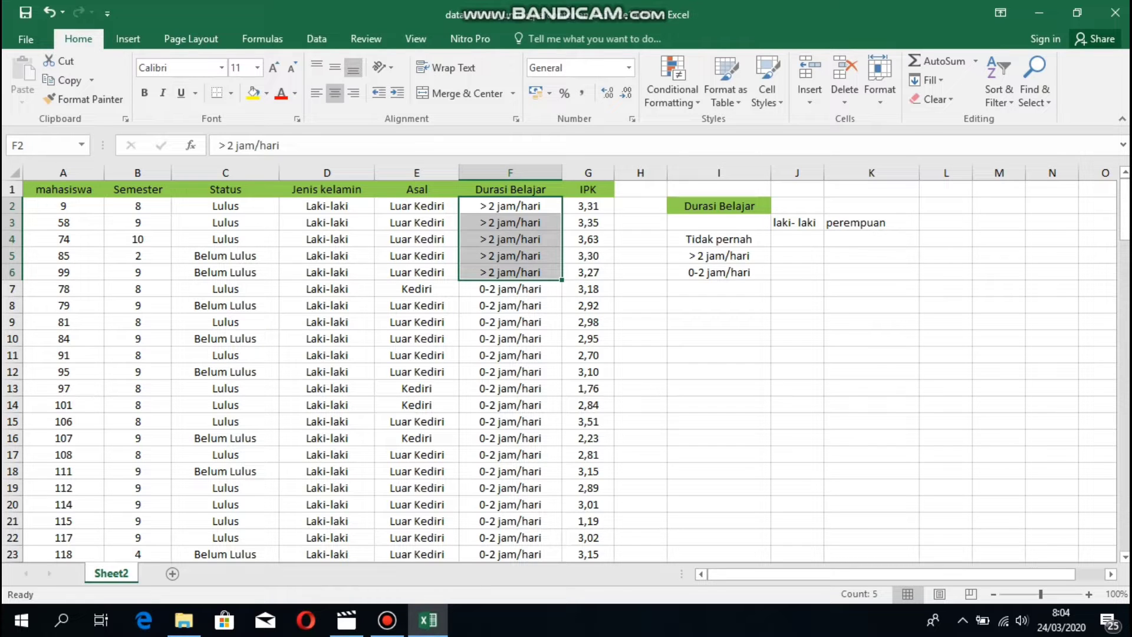
click(797, 256)
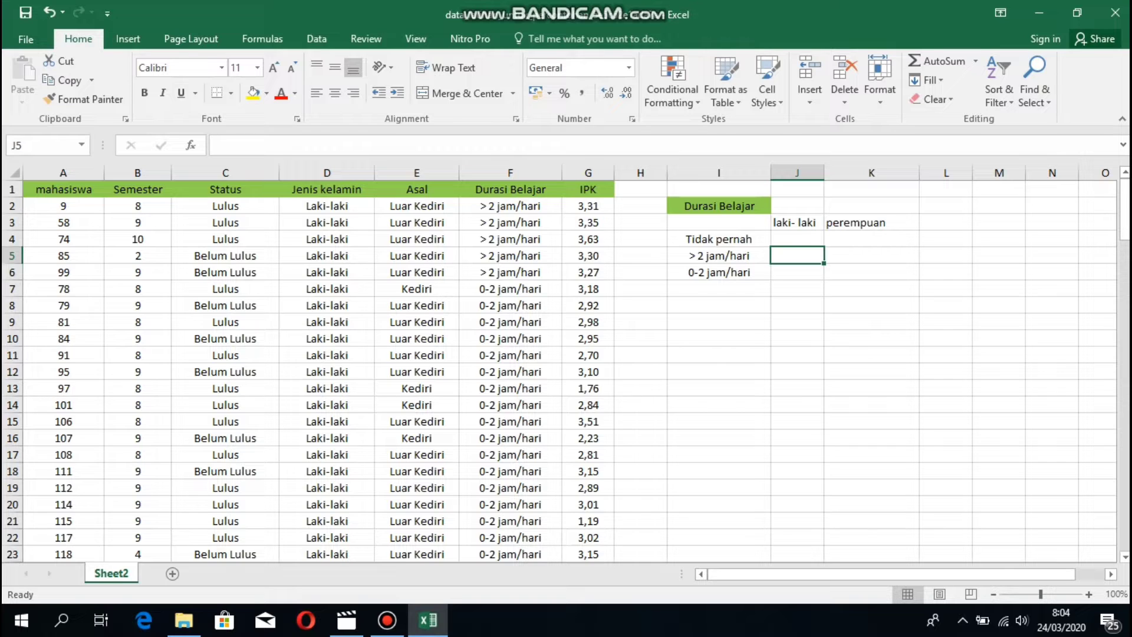
drag(510, 206, 510, 272)
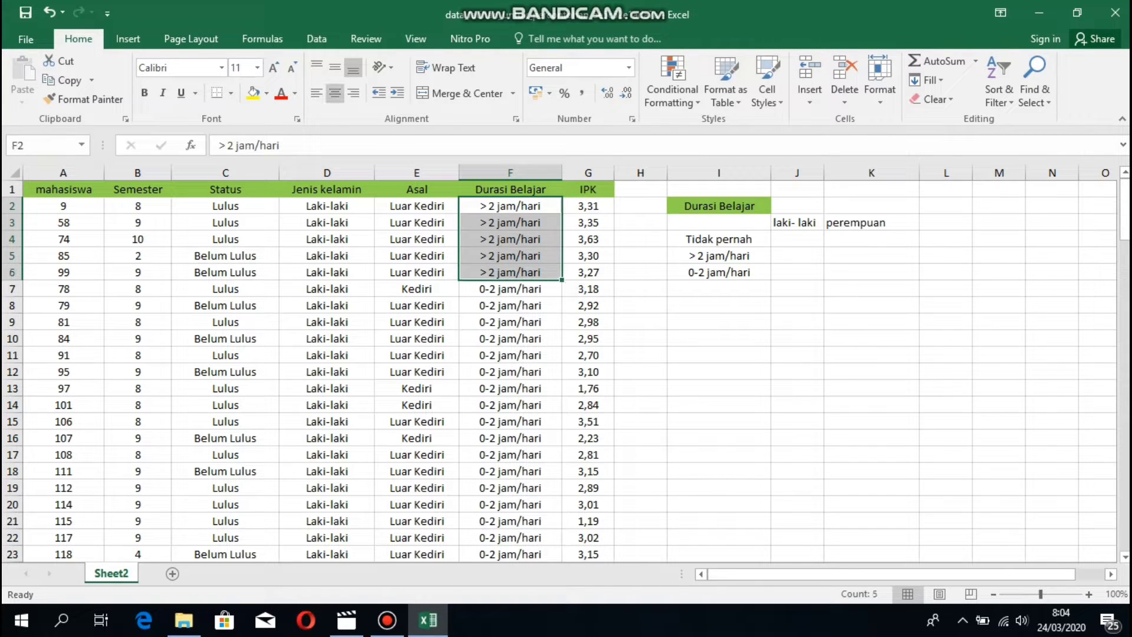
click(797, 256)
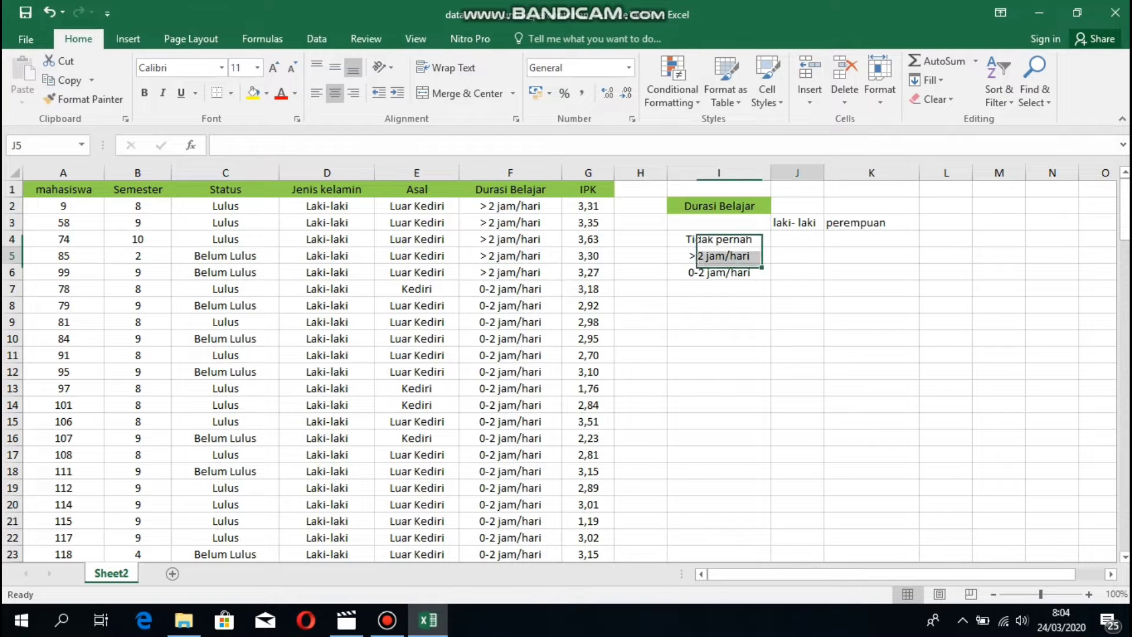
text(5)
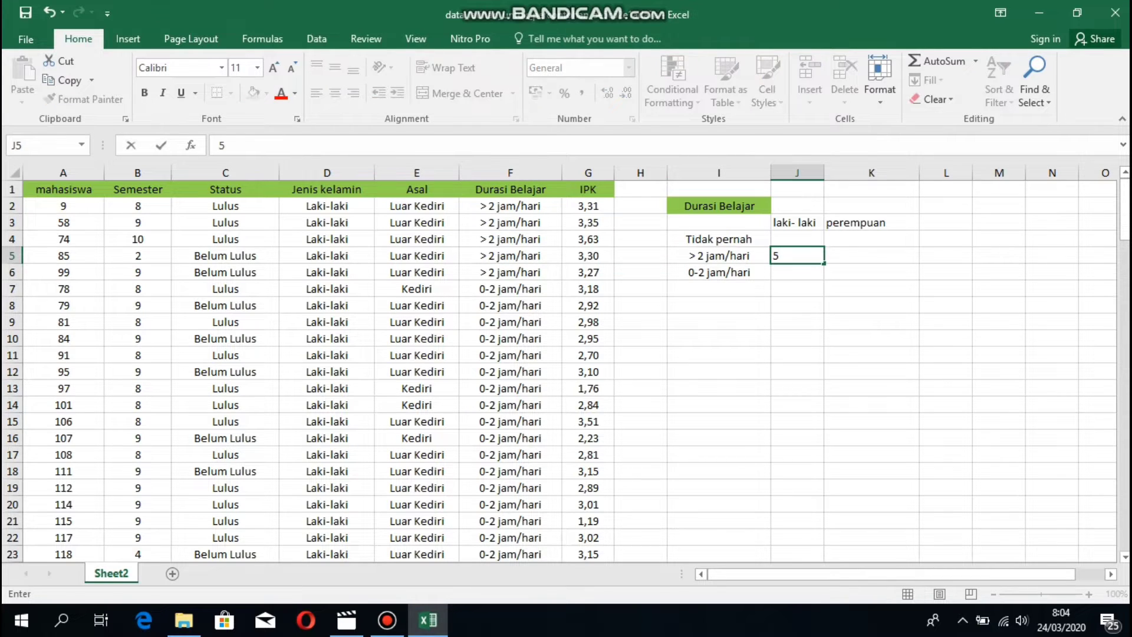
click(510, 306)
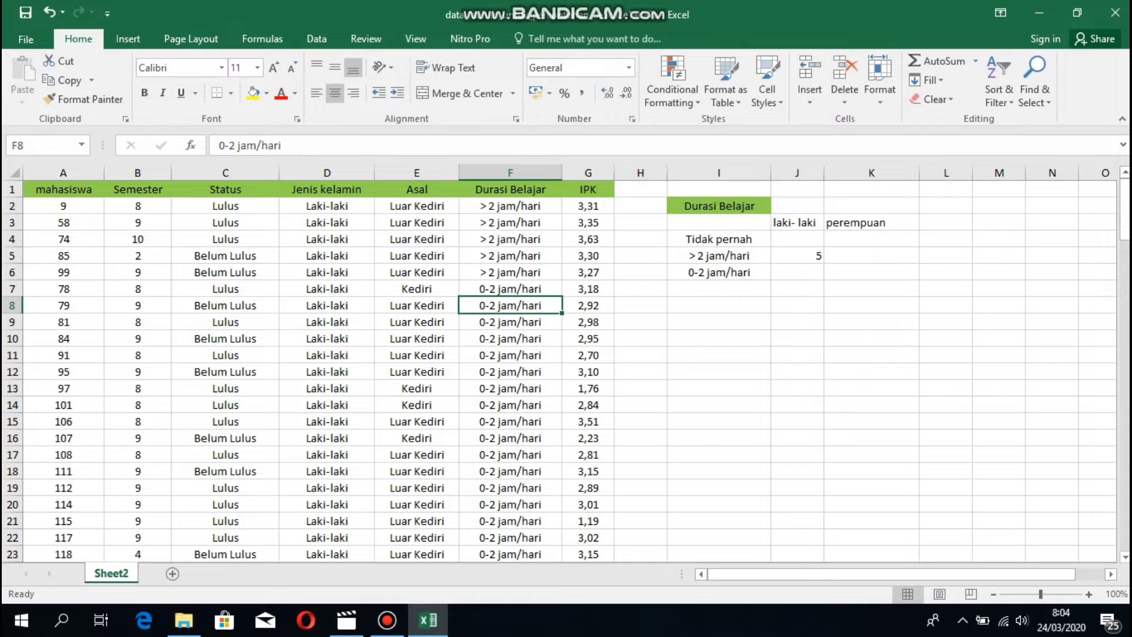
Count the male 0-2 jam/hari rows and enter 25 in J6.
click(510, 289)
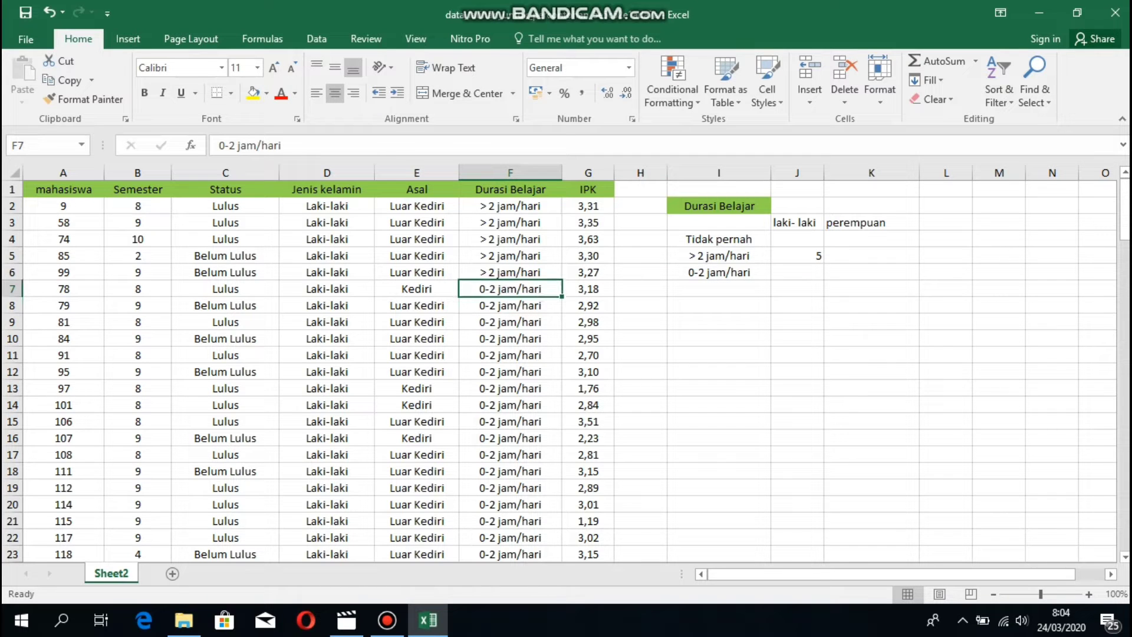
drag(509, 288, 560, 525)
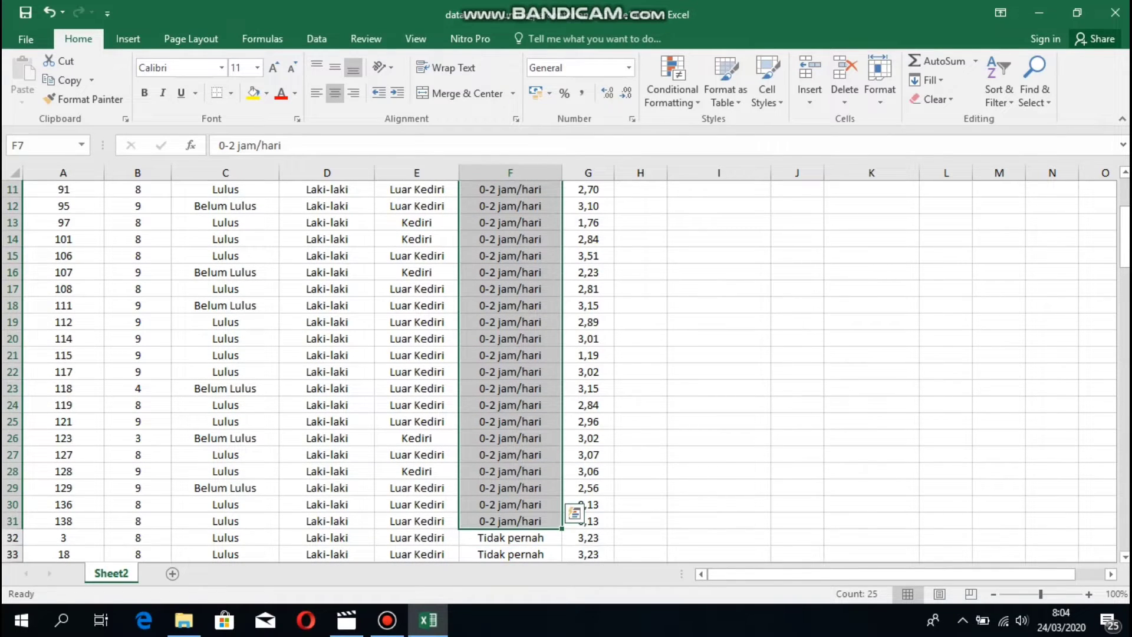
scroll(353, 365, up, 4)
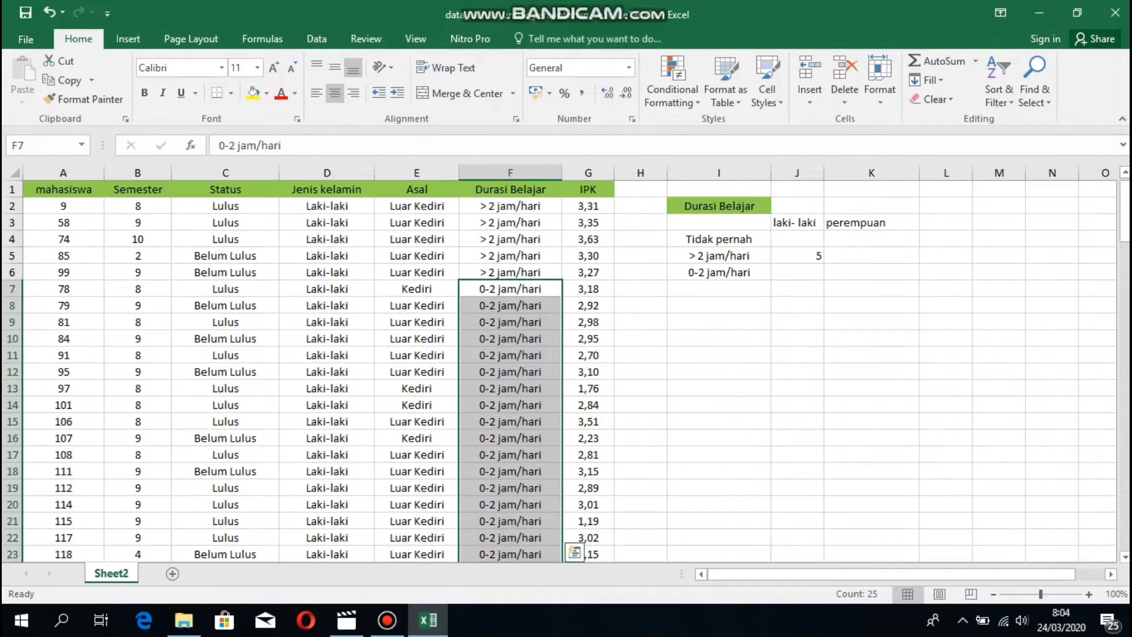
click(797, 273)
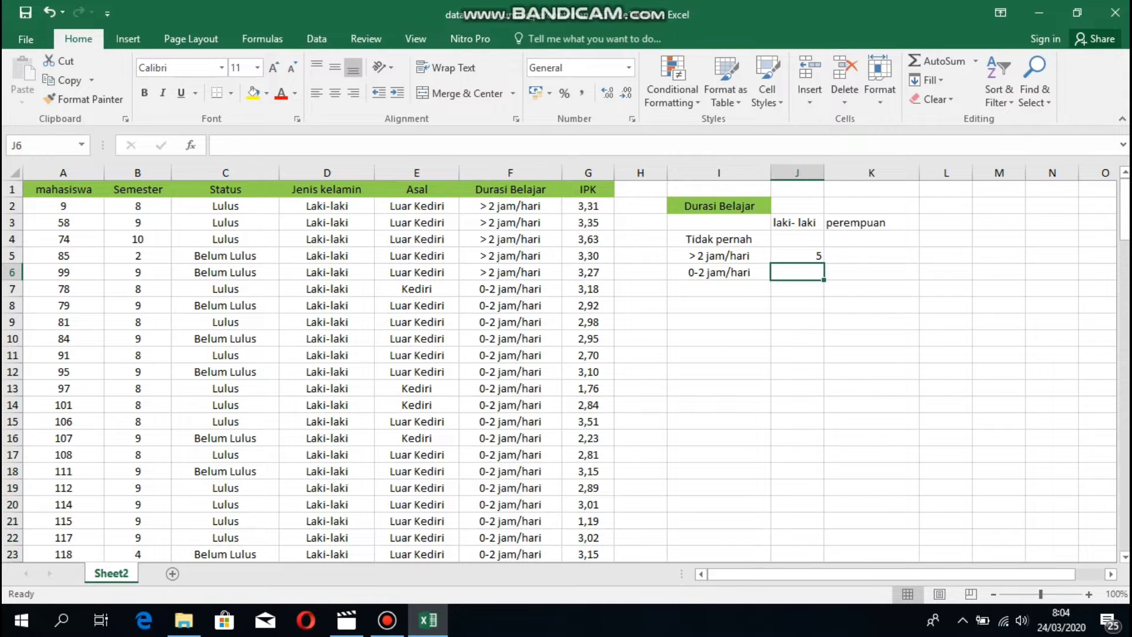
text(25)
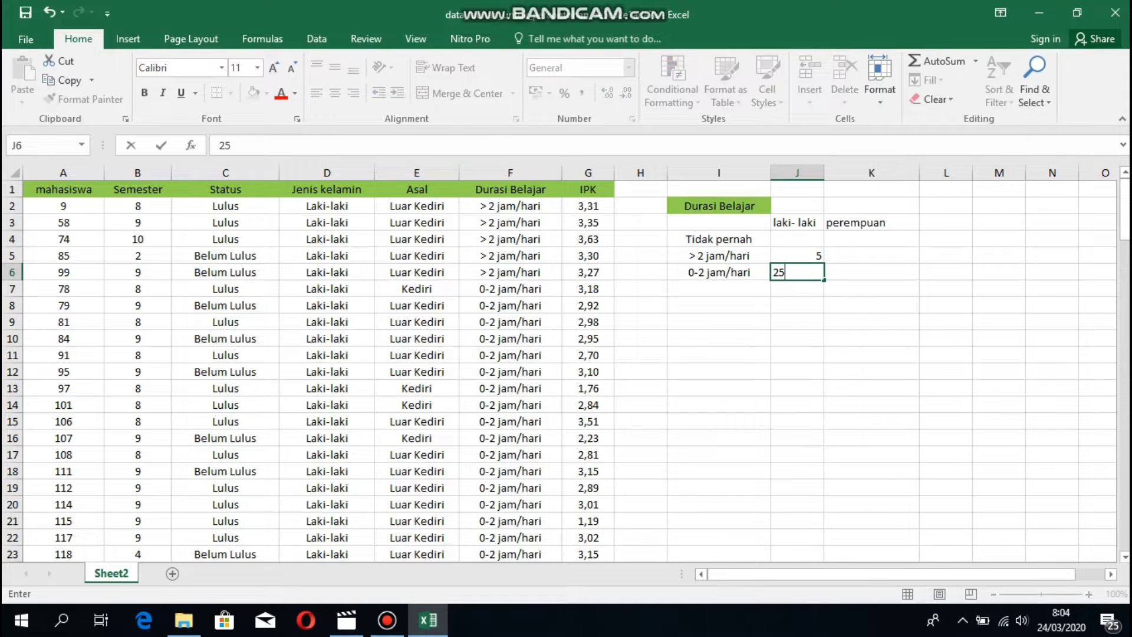
scroll(566, 366, down, 7)
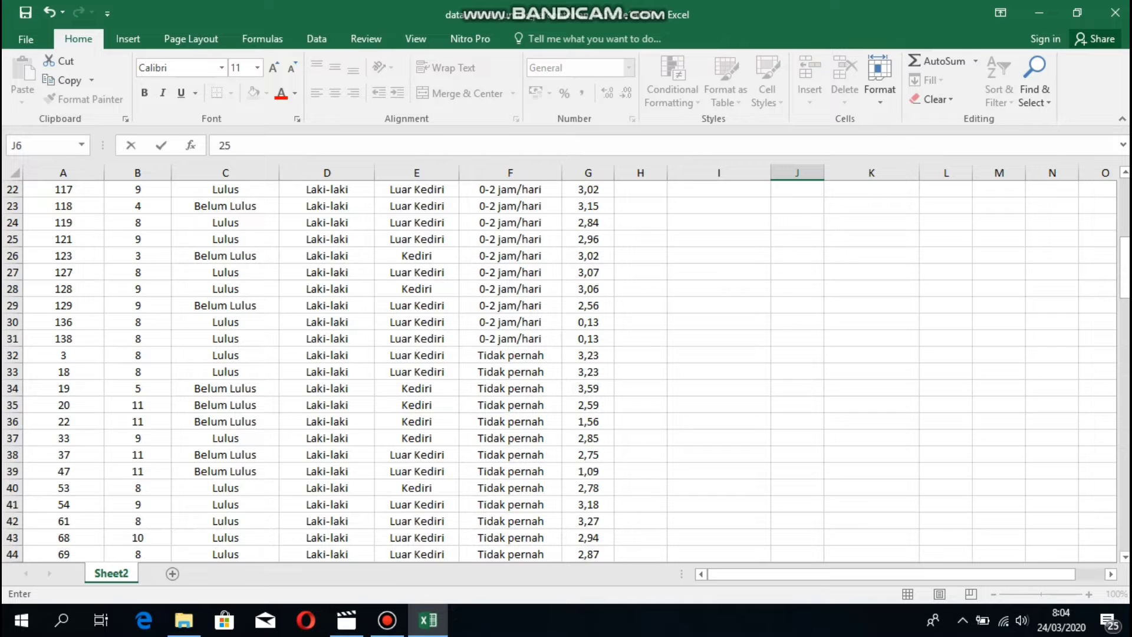
click(510, 355)
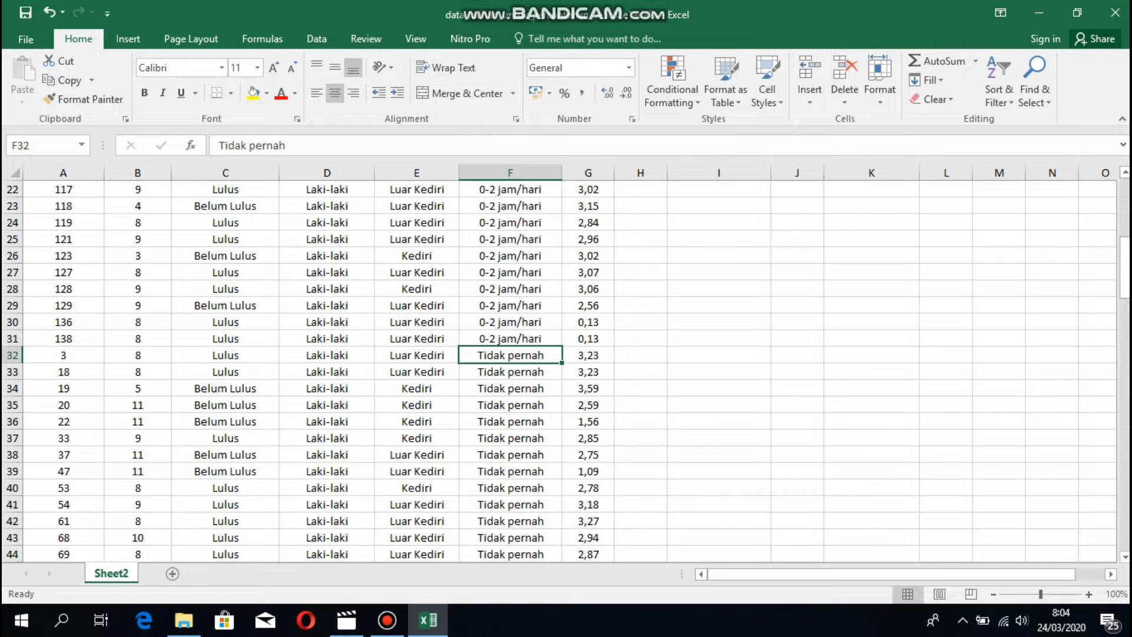
Count the male Tidak pernah rows and enter 14 in J4.
drag(510, 355, 510, 405)
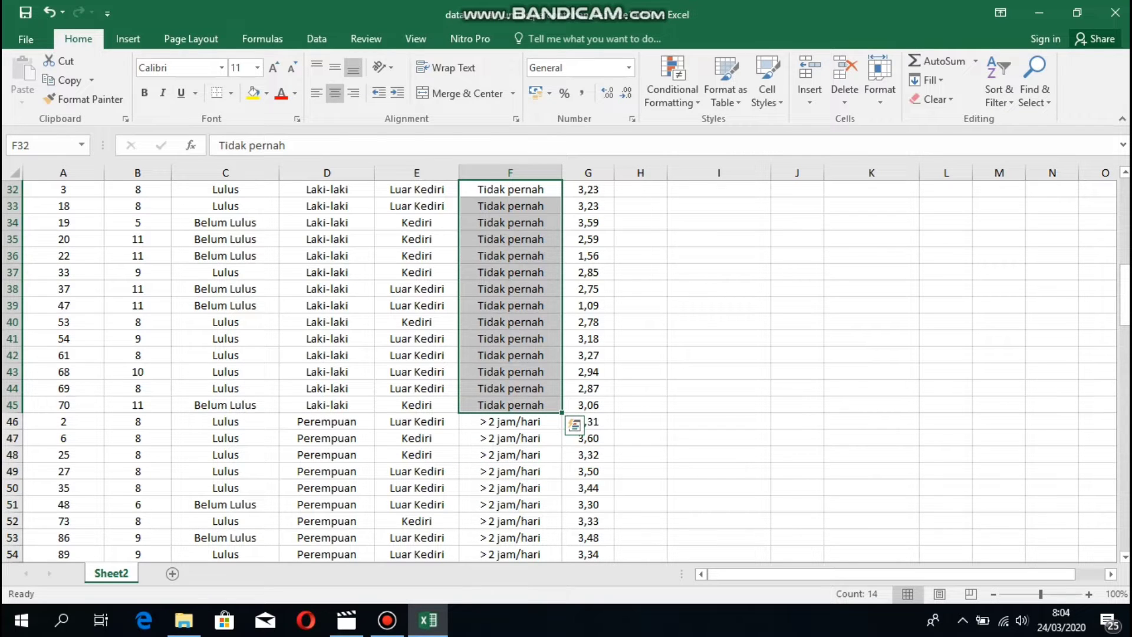
scroll(560, 372, up, 10)
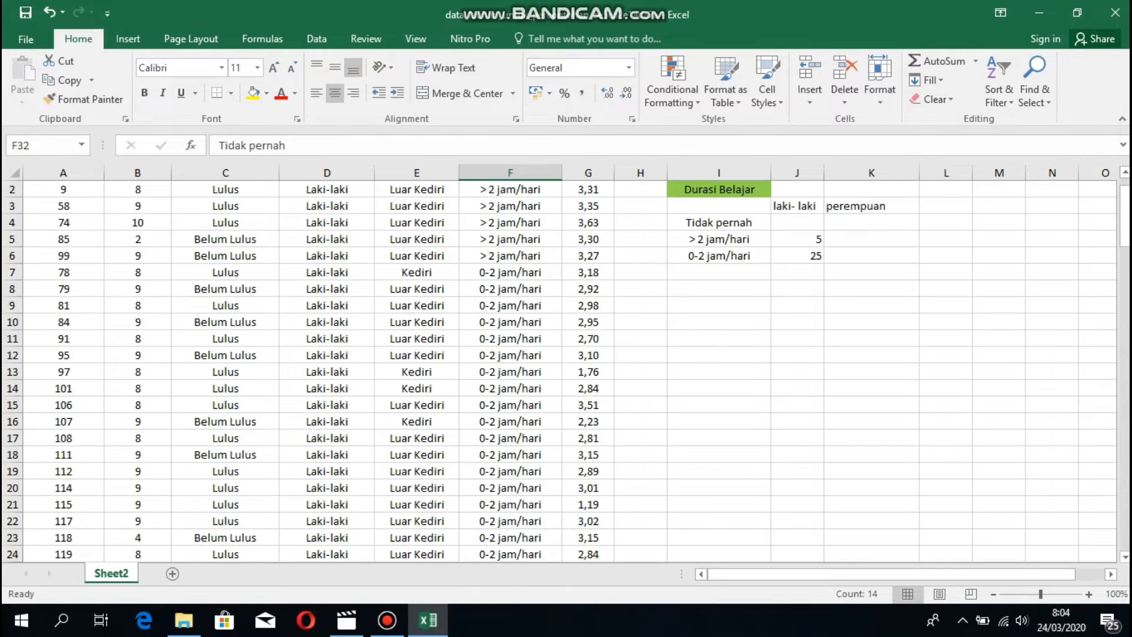
click(797, 240)
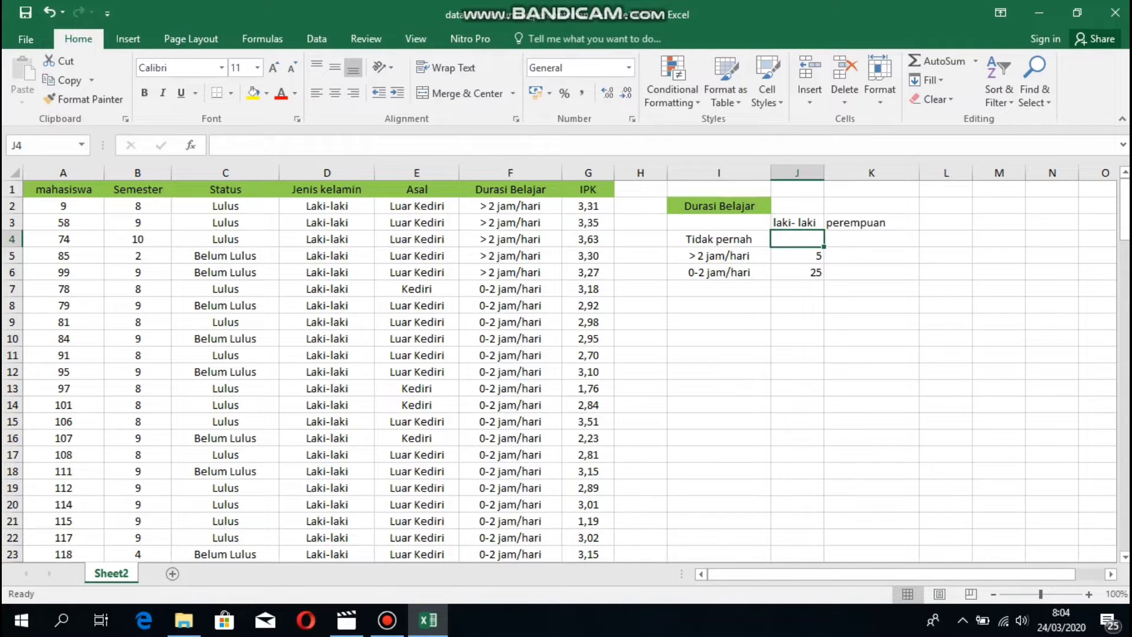
text(14)
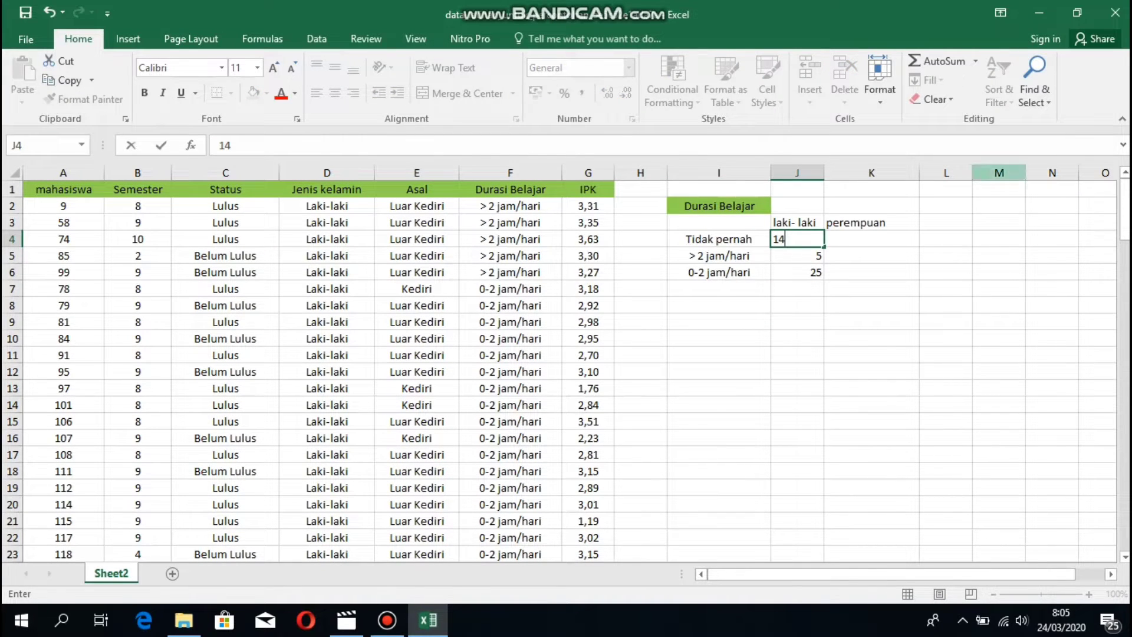
key(Right)
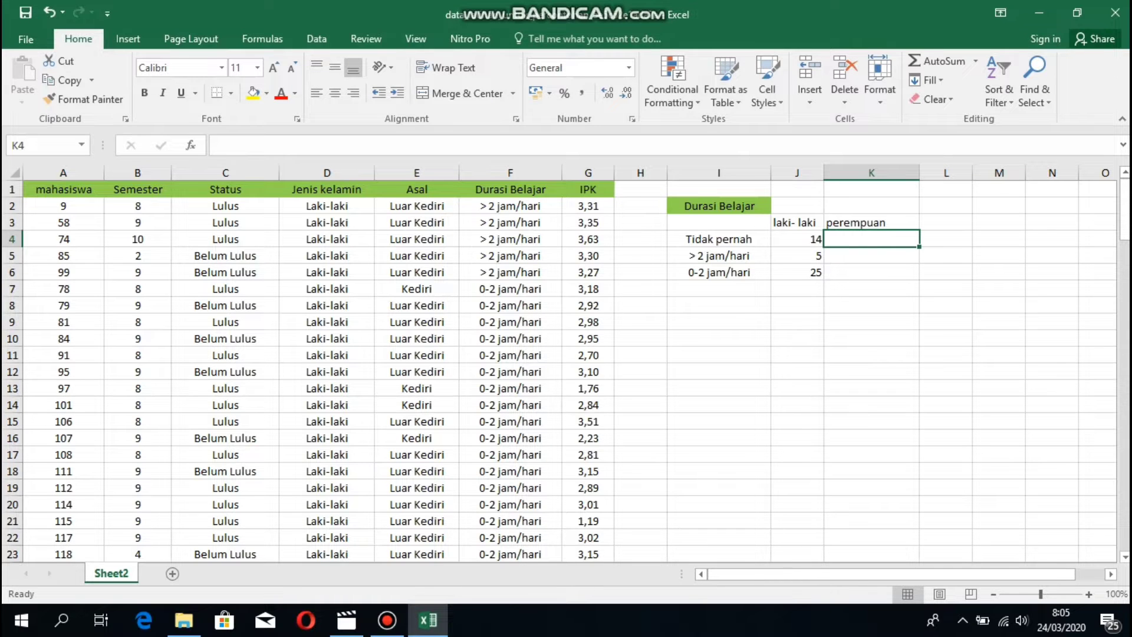
Count the female > 2 jam/hari rows and enter 11 in K5.
scroll(559, 372, down, 5)
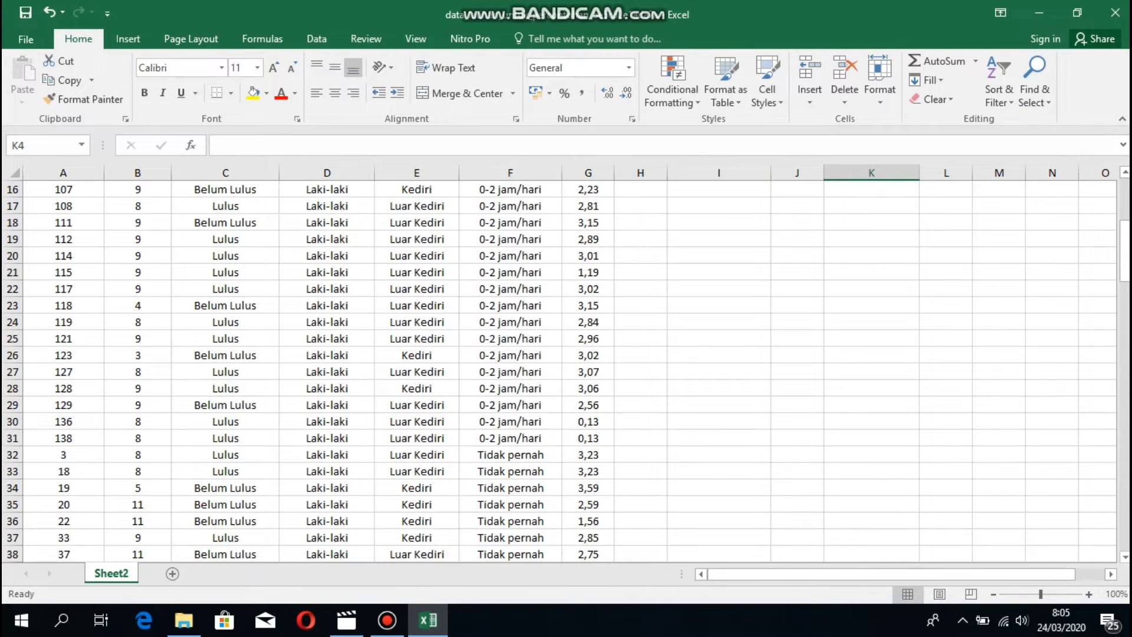
scroll(559, 372, down, 6)
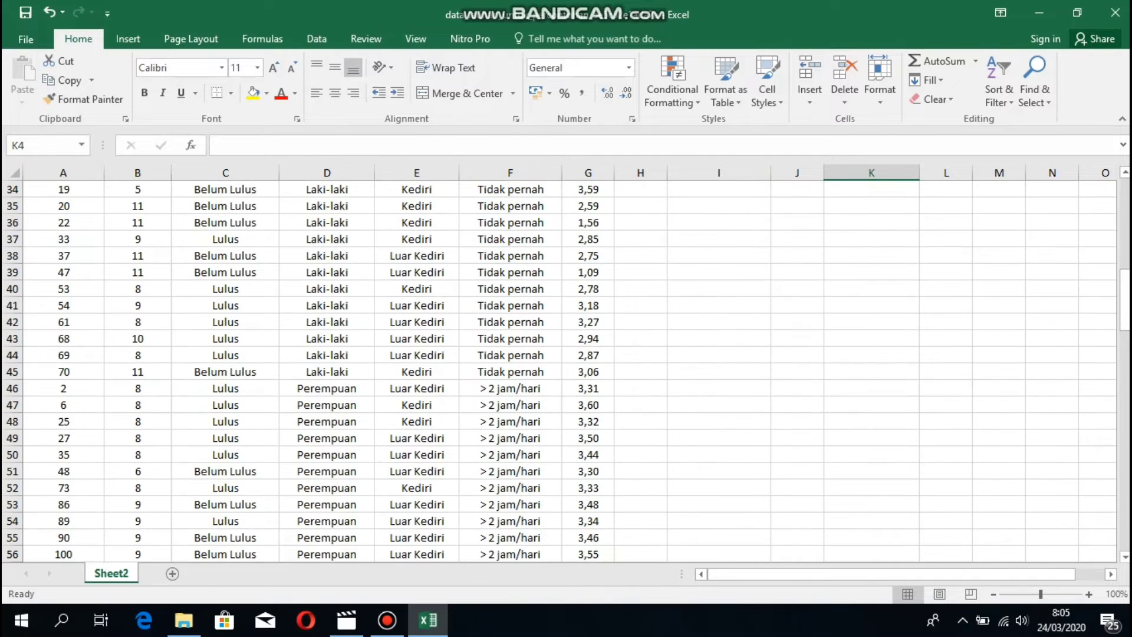
click(510, 388)
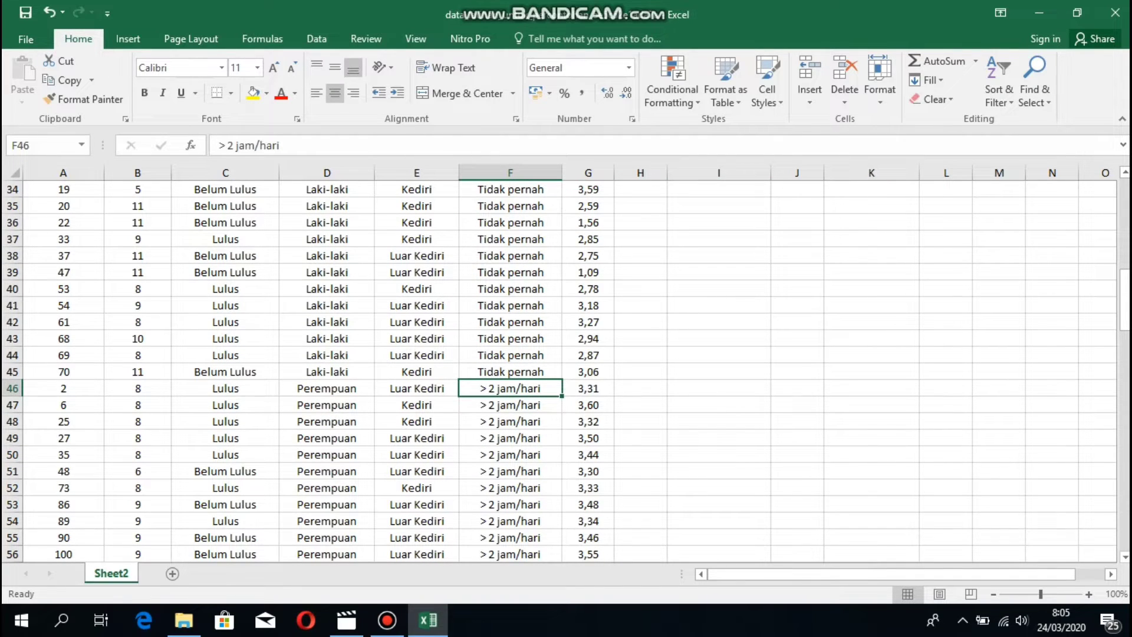
mouse_move(510, 388)
mouse_down()
mouse_move(510, 557)
mouse_move(510, 388)
mouse_up()
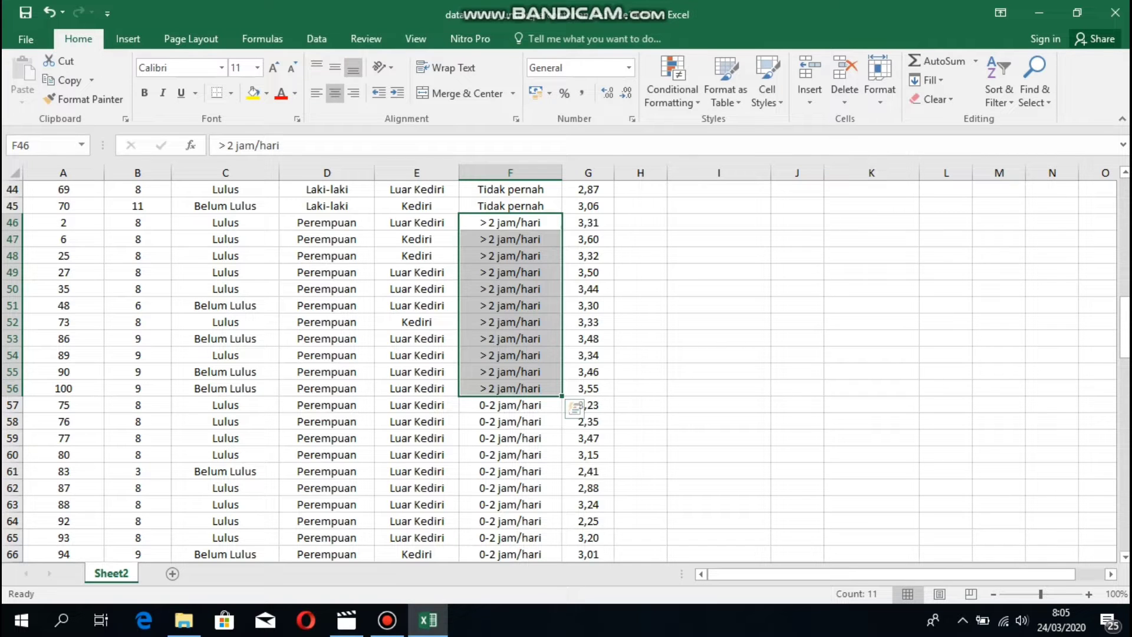
scroll(559, 371, up, 3)
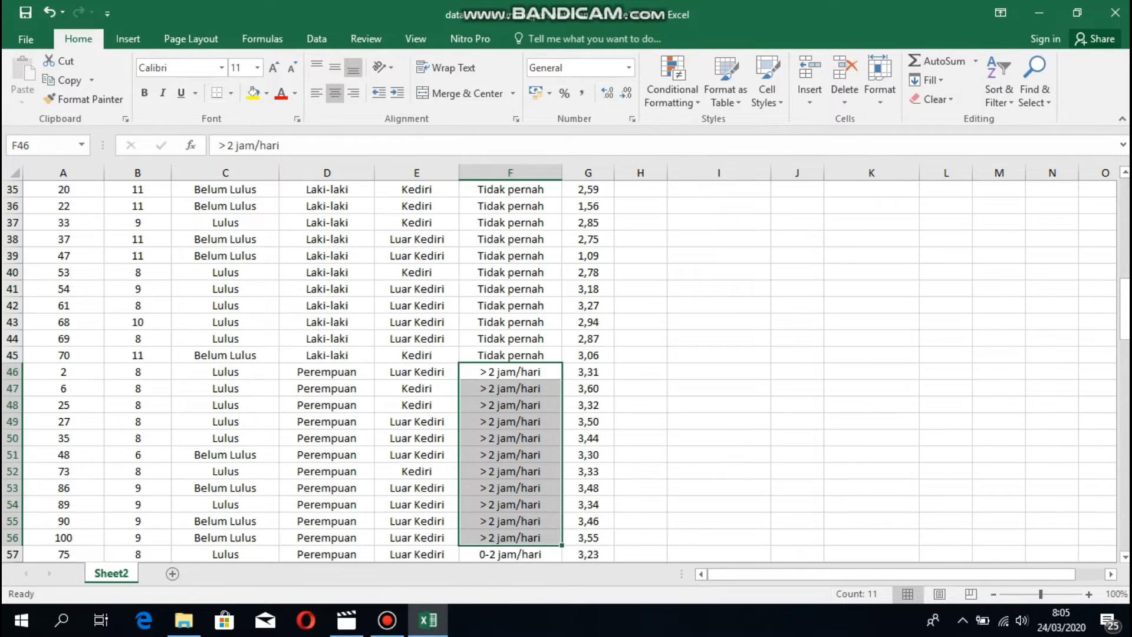
scroll(559, 371, down, 1)
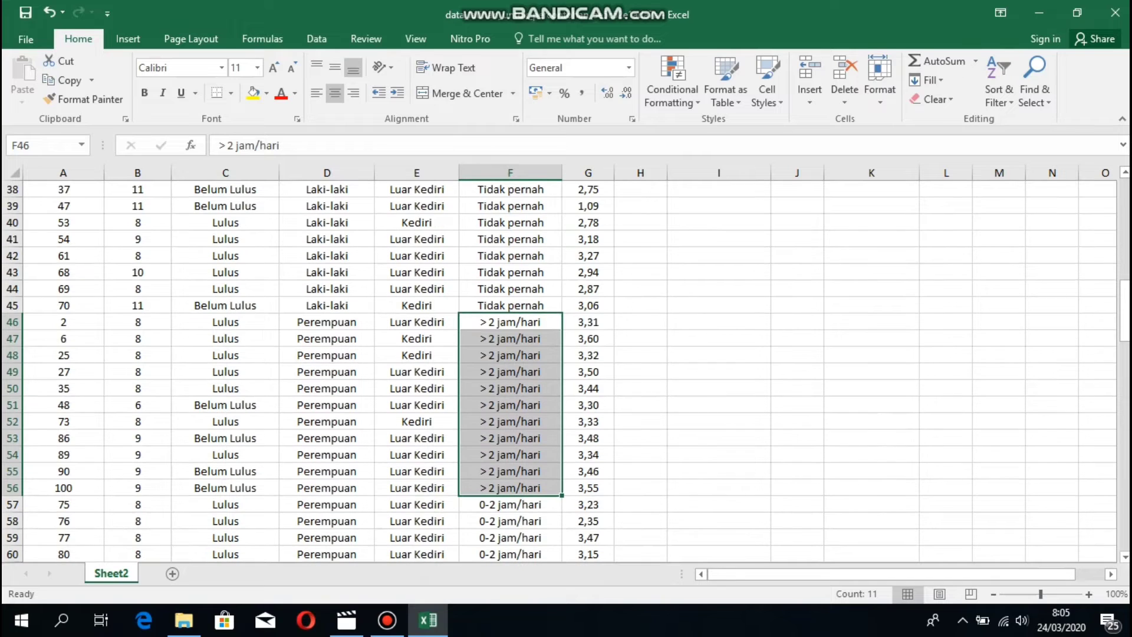
scroll(559, 371, up, 12)
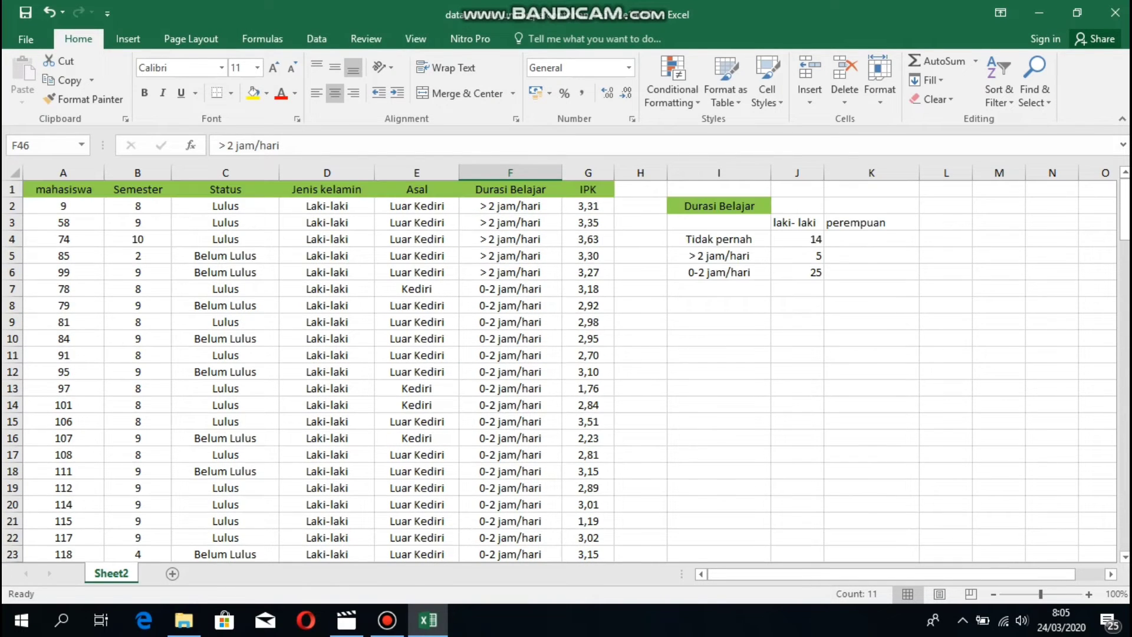
click(871, 256)
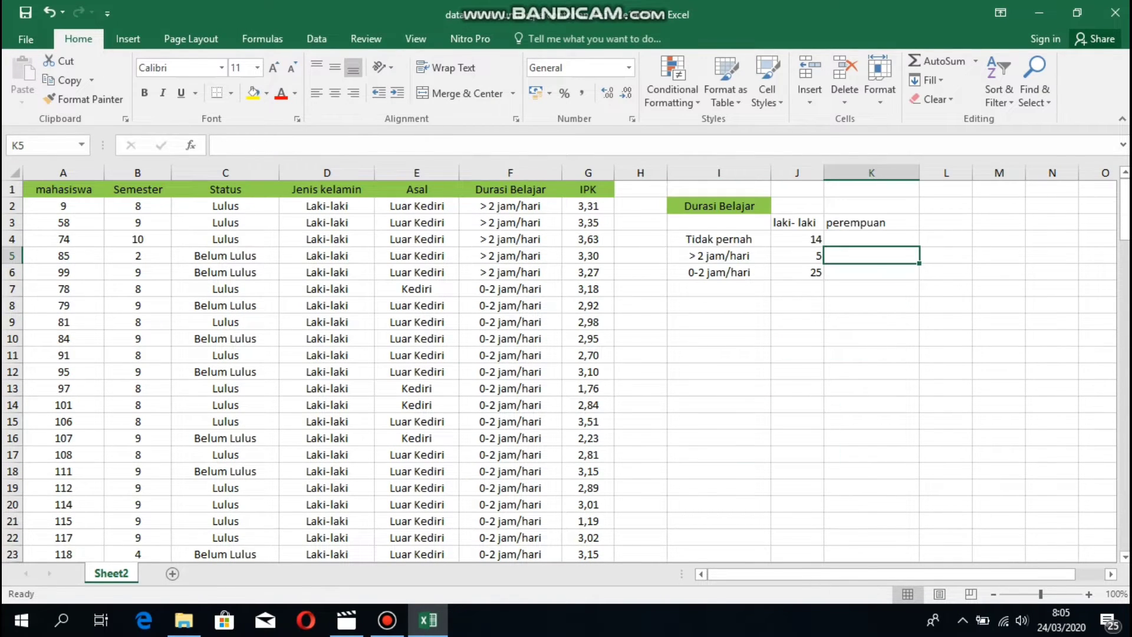
text(11)
scroll(559, 372, down, 20)
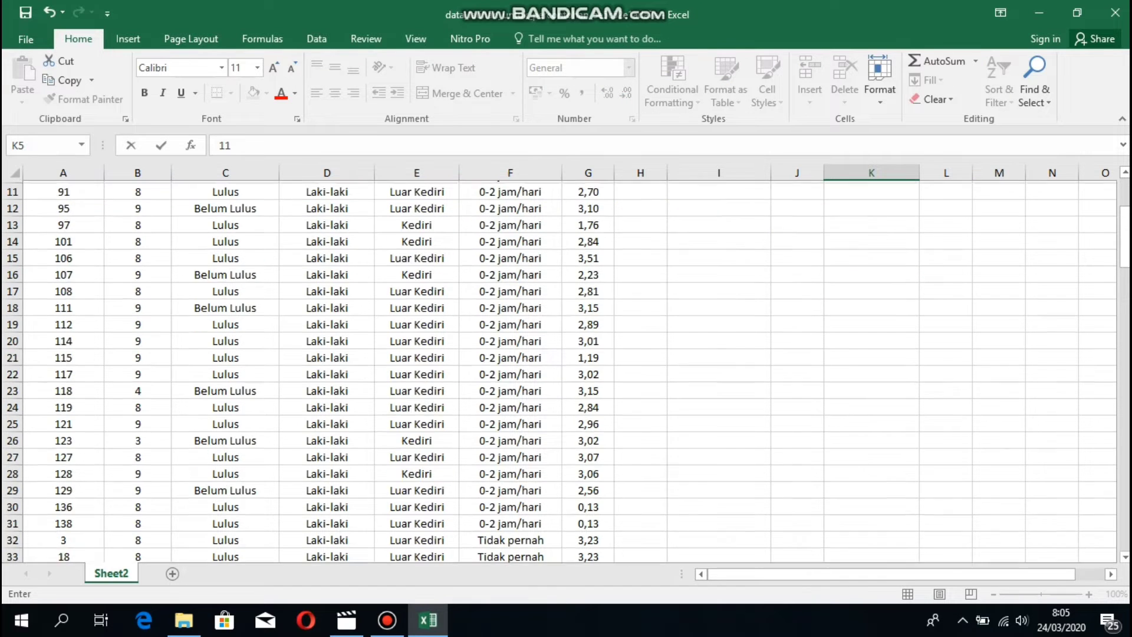
scroll(559, 372, down, 4)
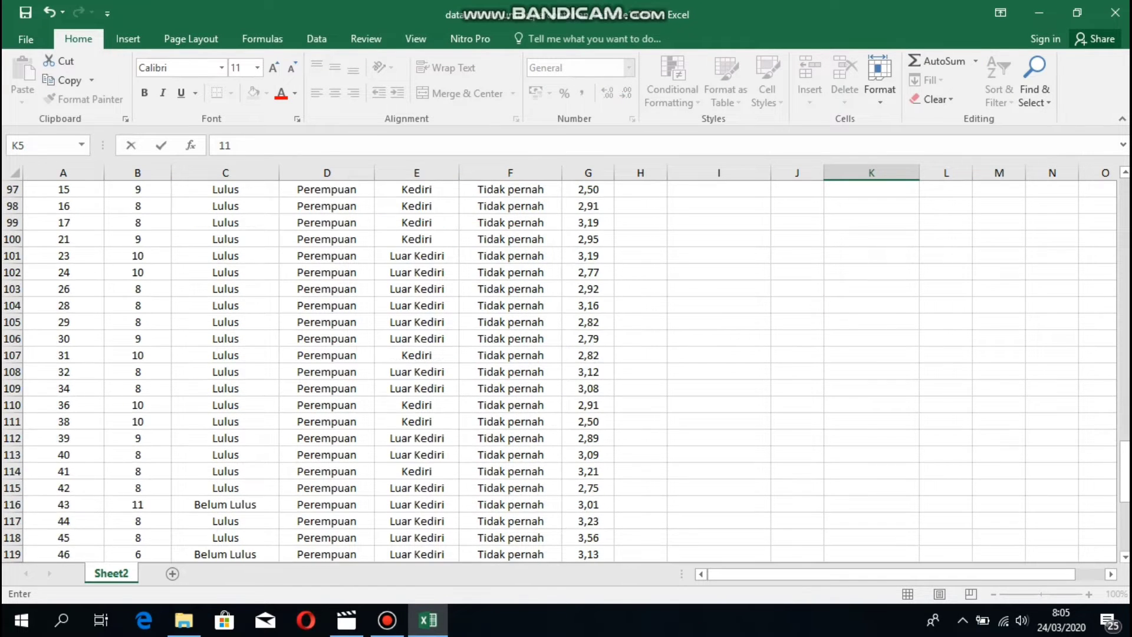
scroll(558, 372, up, 7)
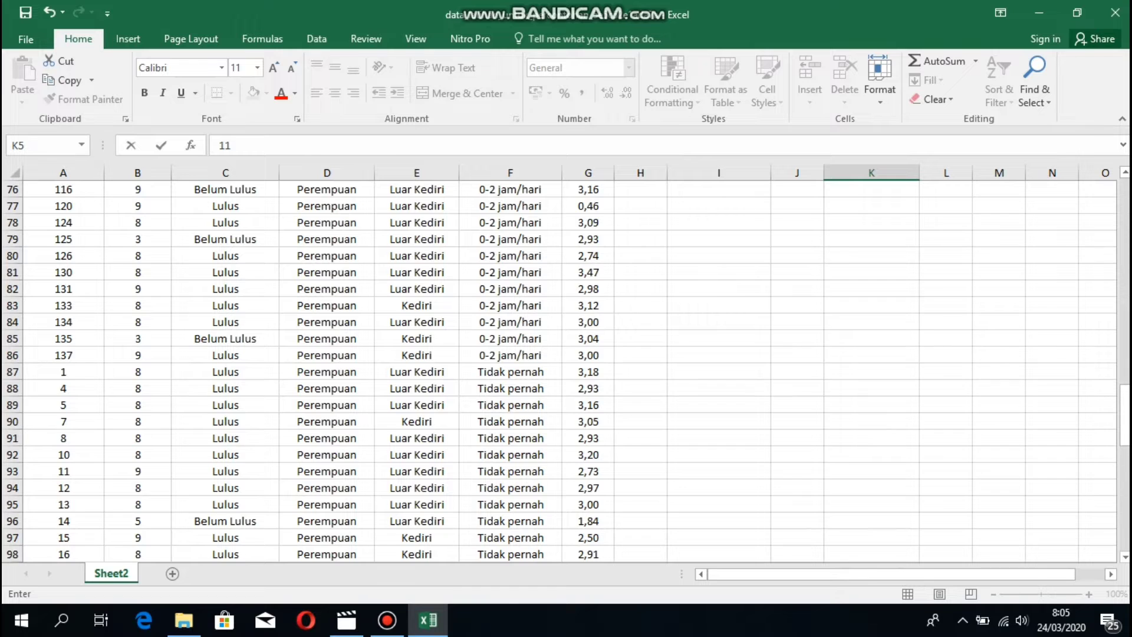
scroll(559, 372, up, 8)
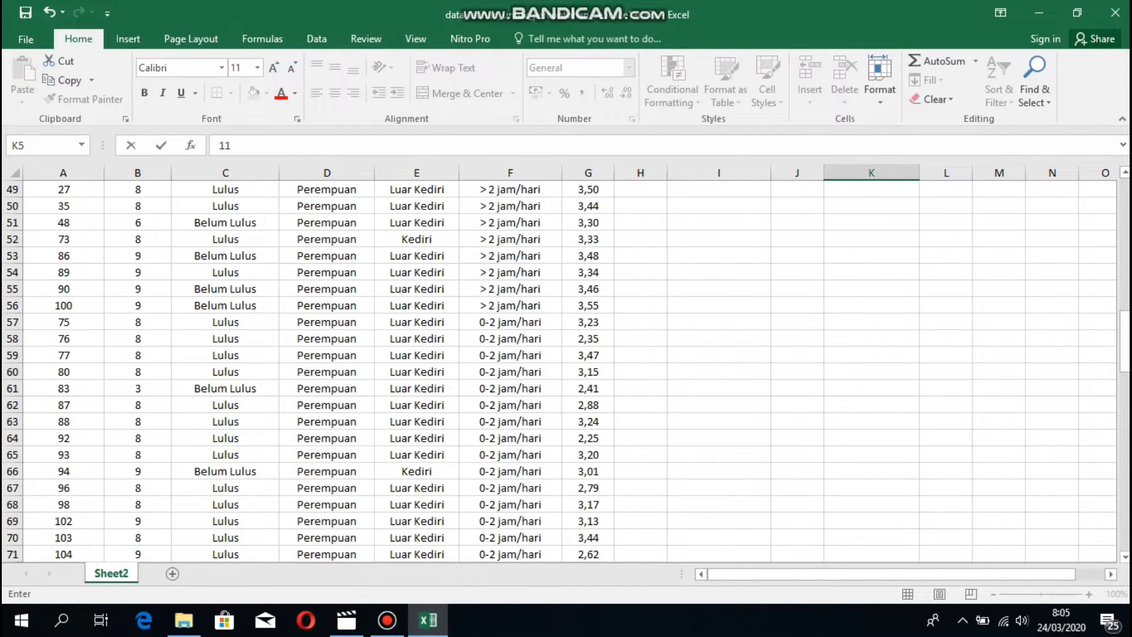
Count the female 0-2 jam/hari rows and enter 30 in K6.
click(510, 322)
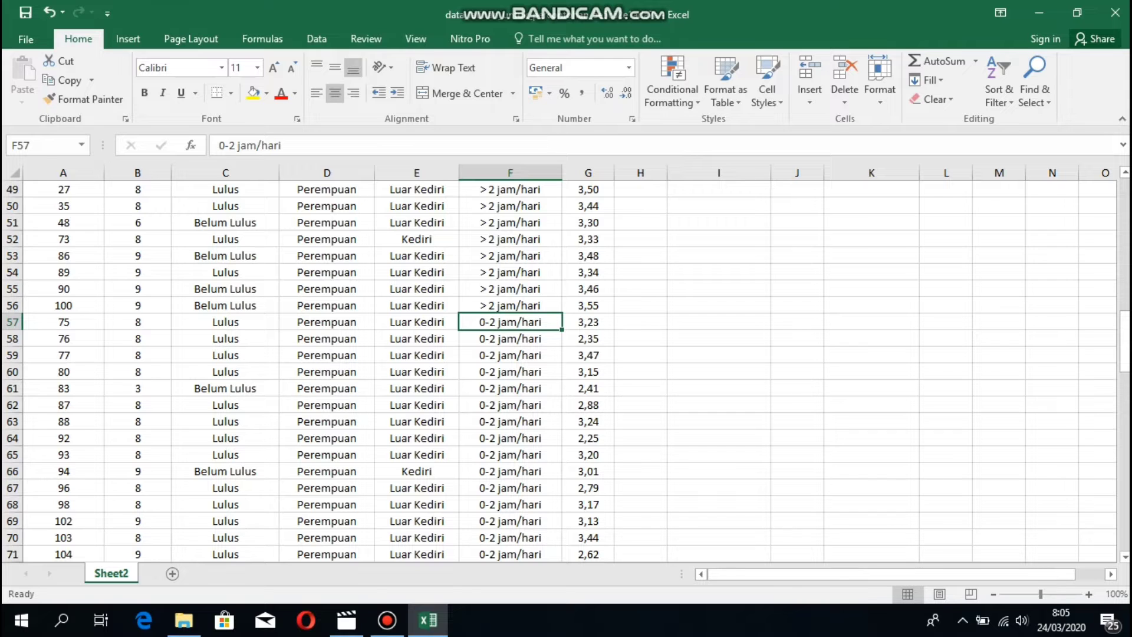
drag(510, 322, 560, 526)
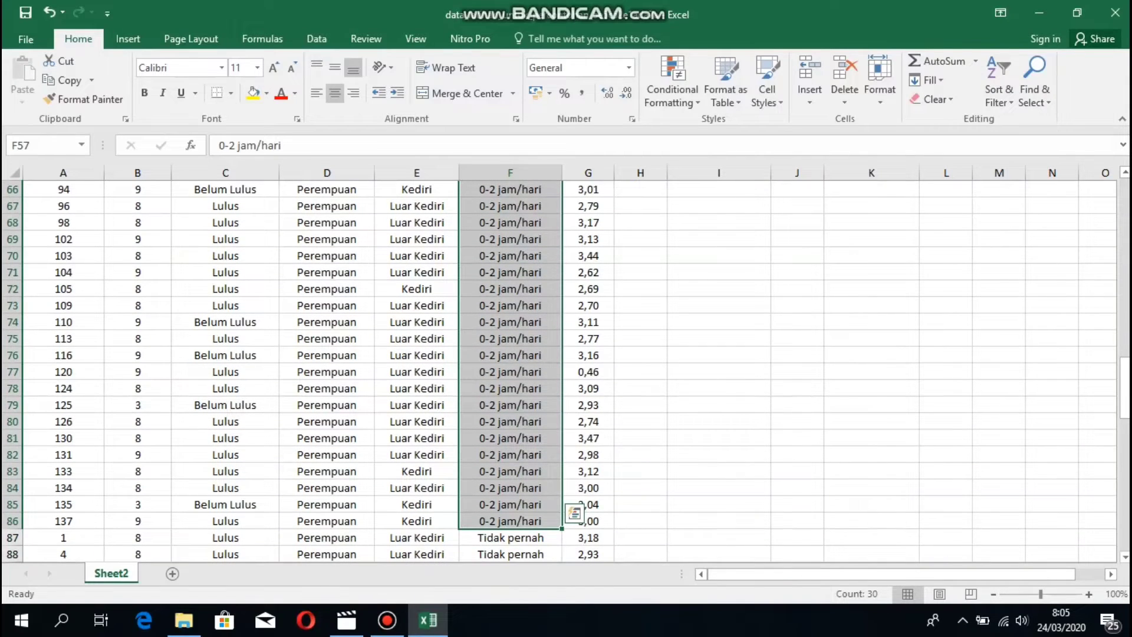
scroll(560, 366, up, 20)
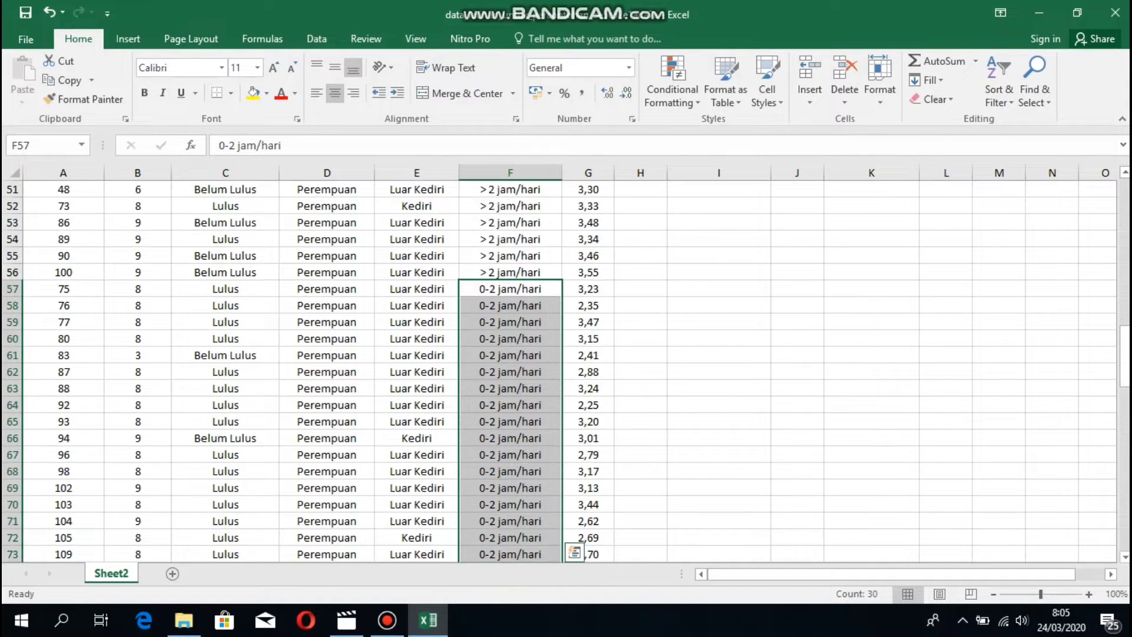
click(872, 273)
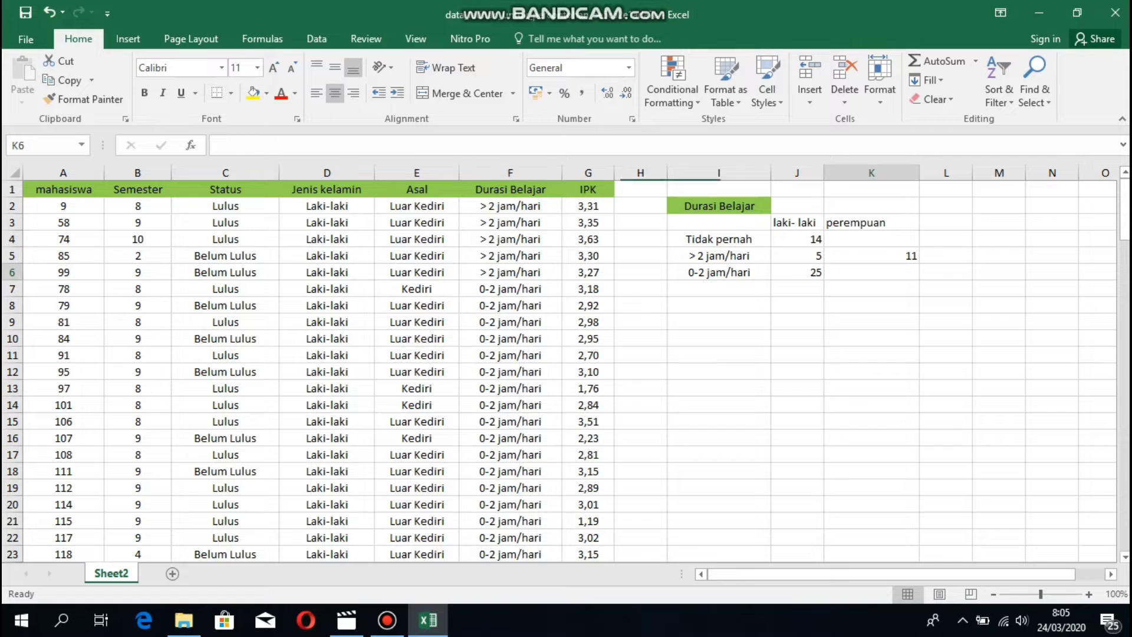
text(30)
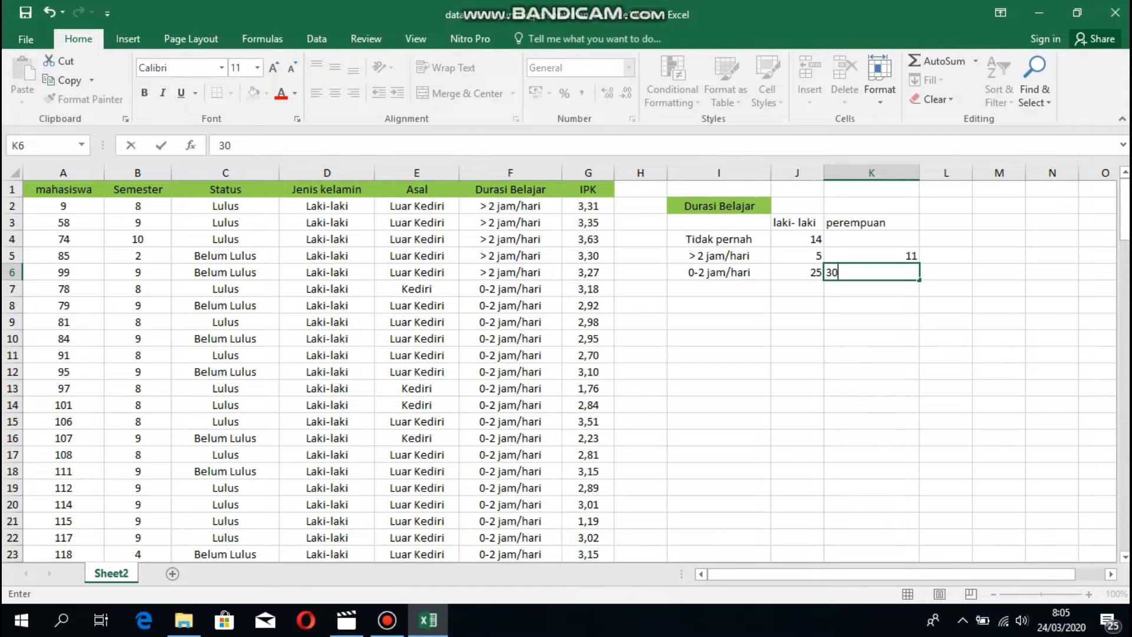
scroll(560, 365, down, 8)
scroll(560, 366, down, 20)
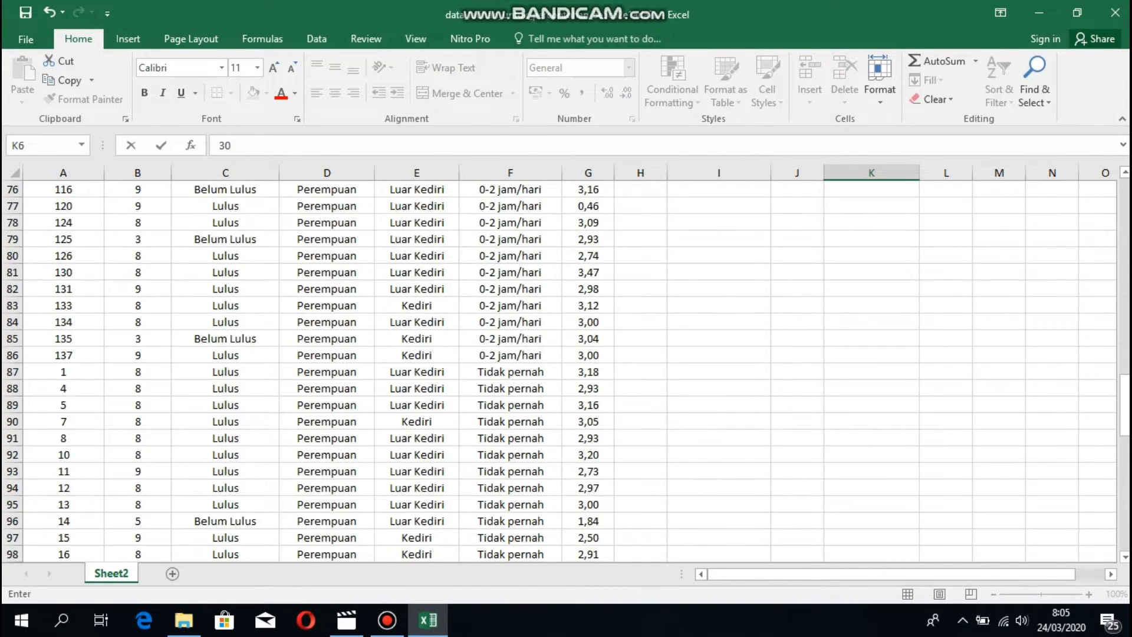
scroll(560, 365, up, 6)
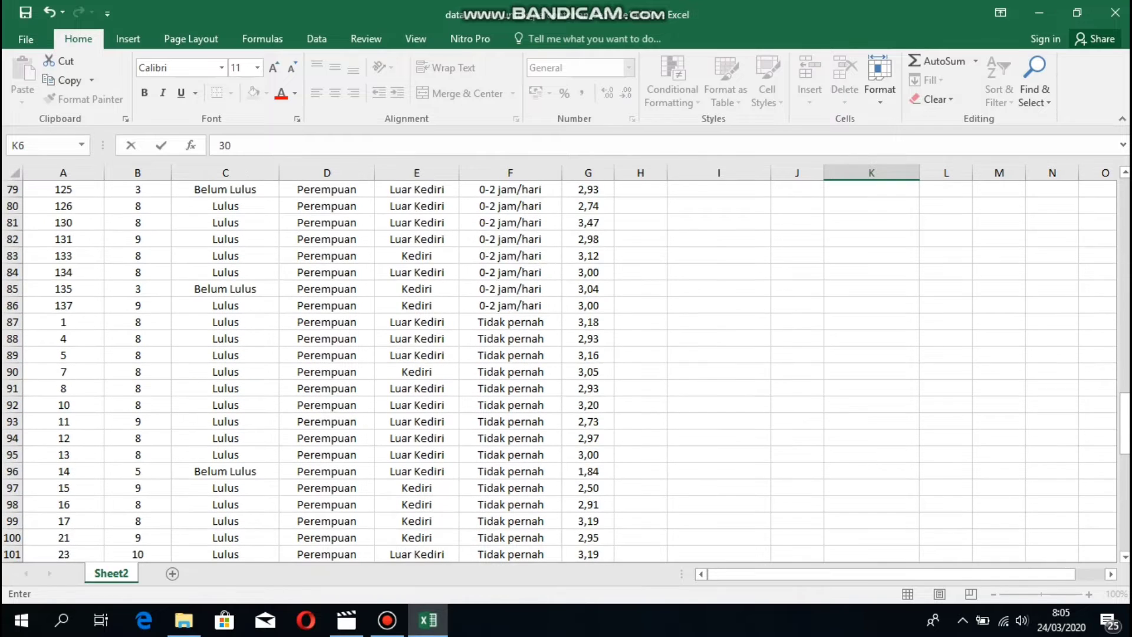
Select the women's Tidak pernah rows in column F to read their count.
click(510, 322)
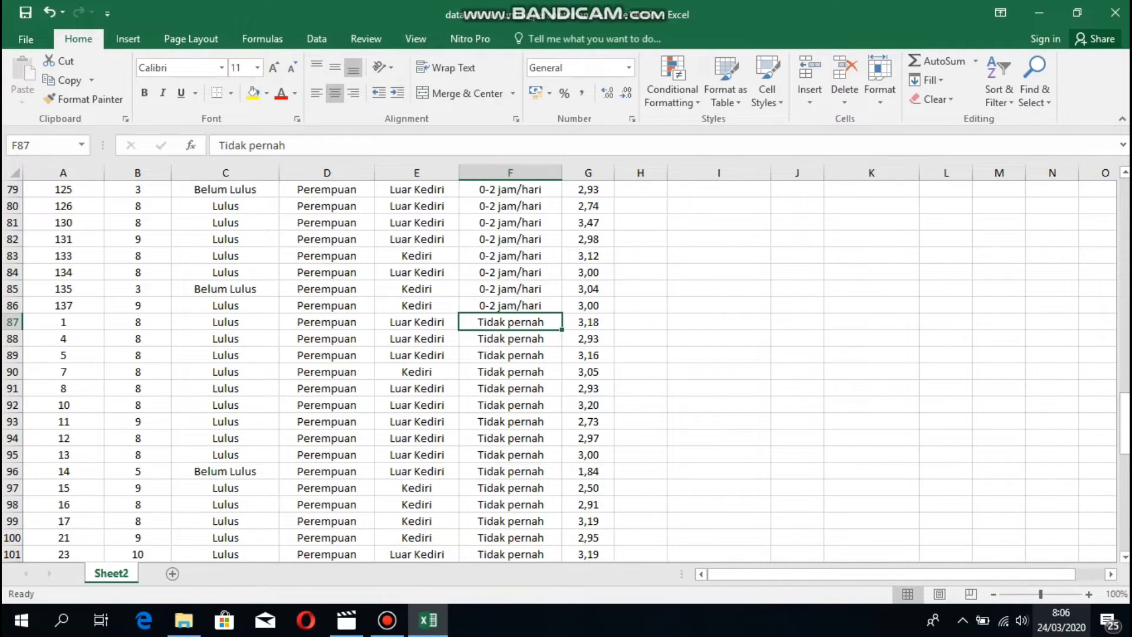
key(shift+Down)
drag(510, 339, 562, 297)
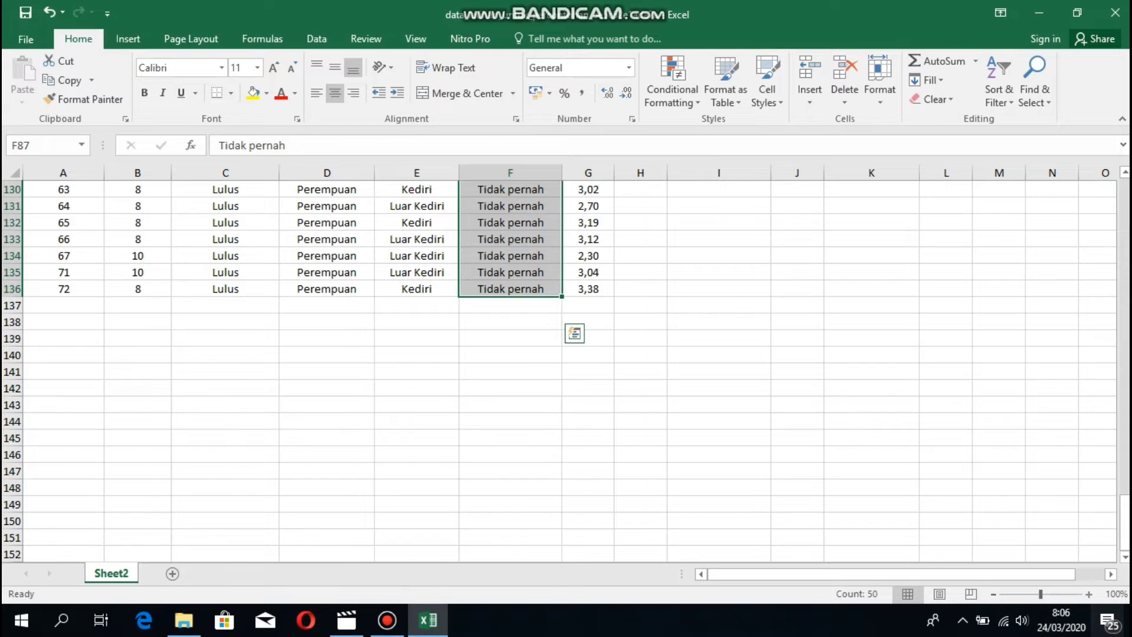
scroll(565, 372, up, 20)
scroll(566, 371, up, 6)
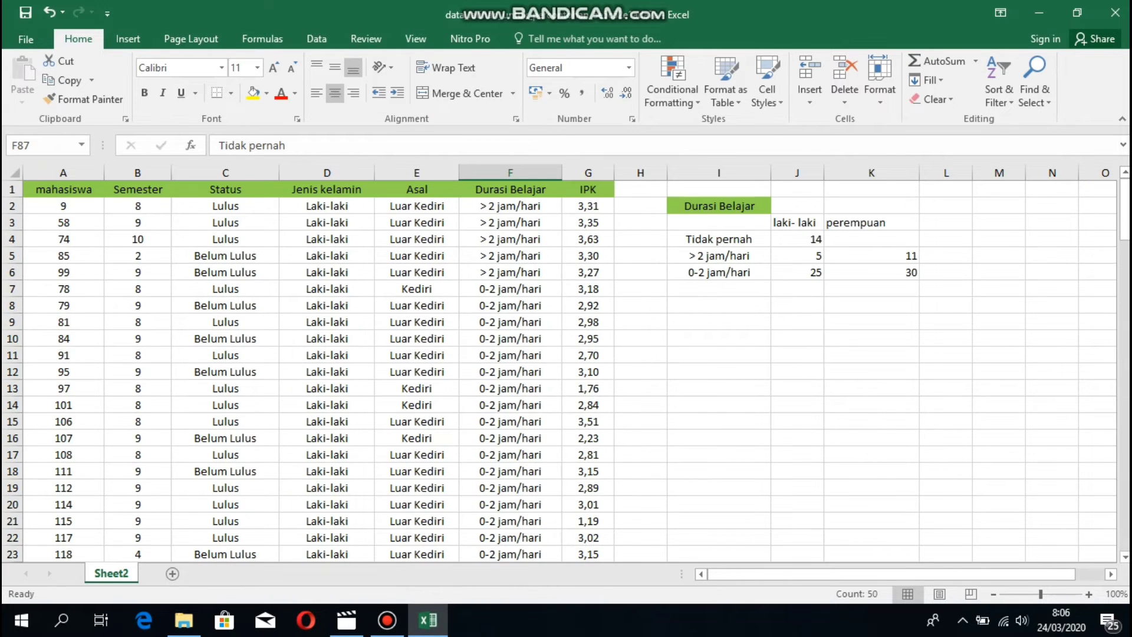
Enter 50 as the perempuan count for Tidak pernah in K4.
click(871, 239)
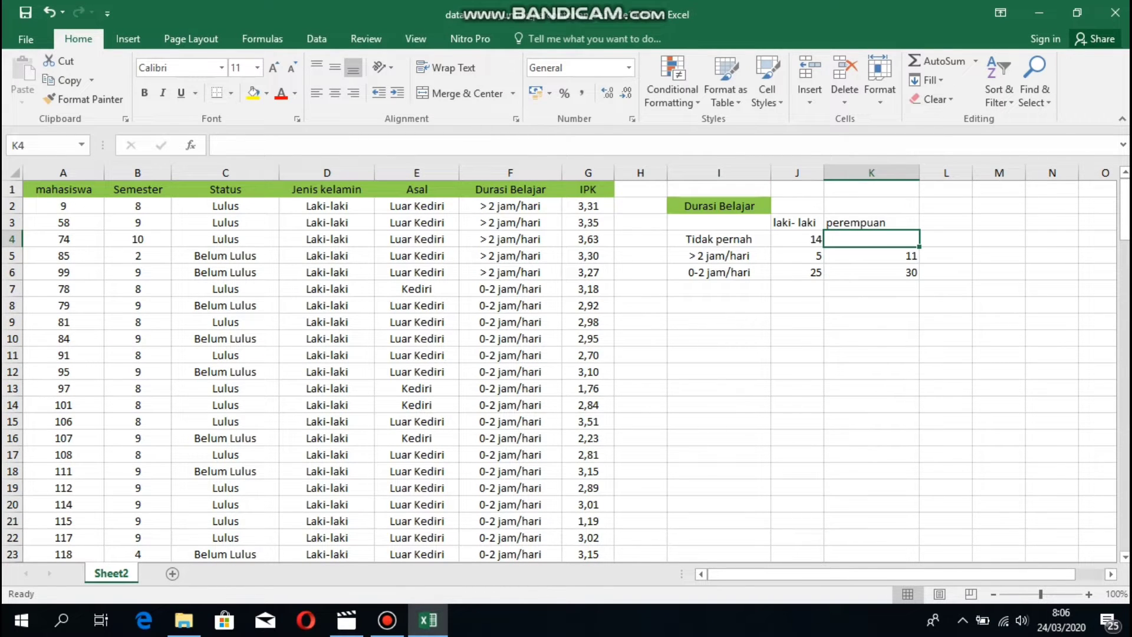
text(50)
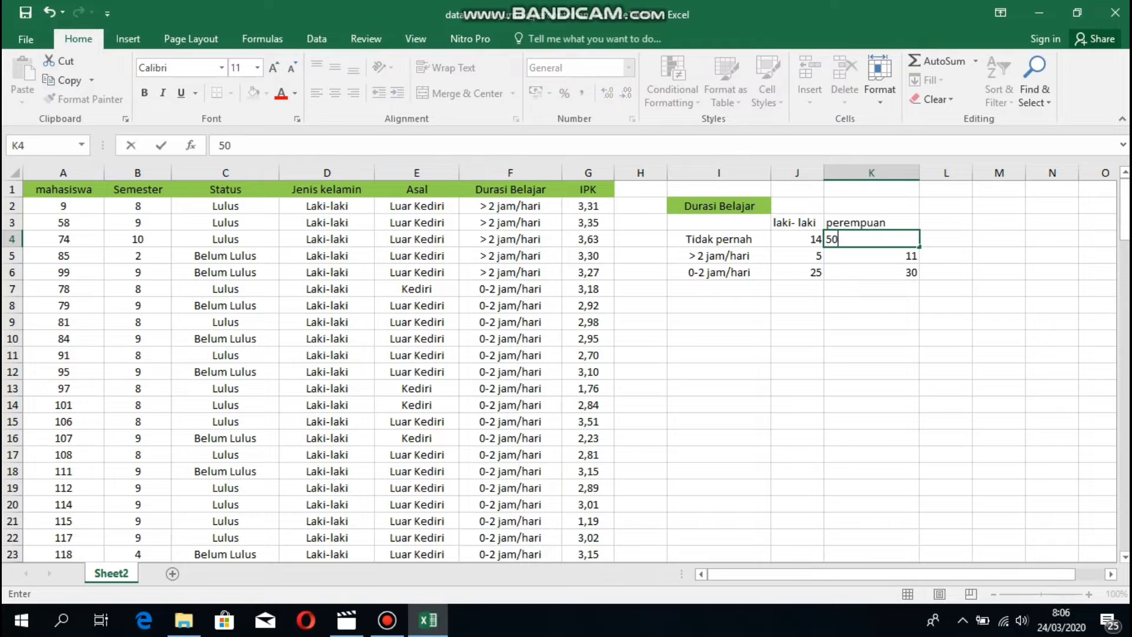
click(871, 305)
AutoSum the laki-laki and perempuan counts, giving totals of 44 and 91, then select the table.
drag(797, 240, 797, 289)
click(871, 256)
drag(797, 240, 797, 274)
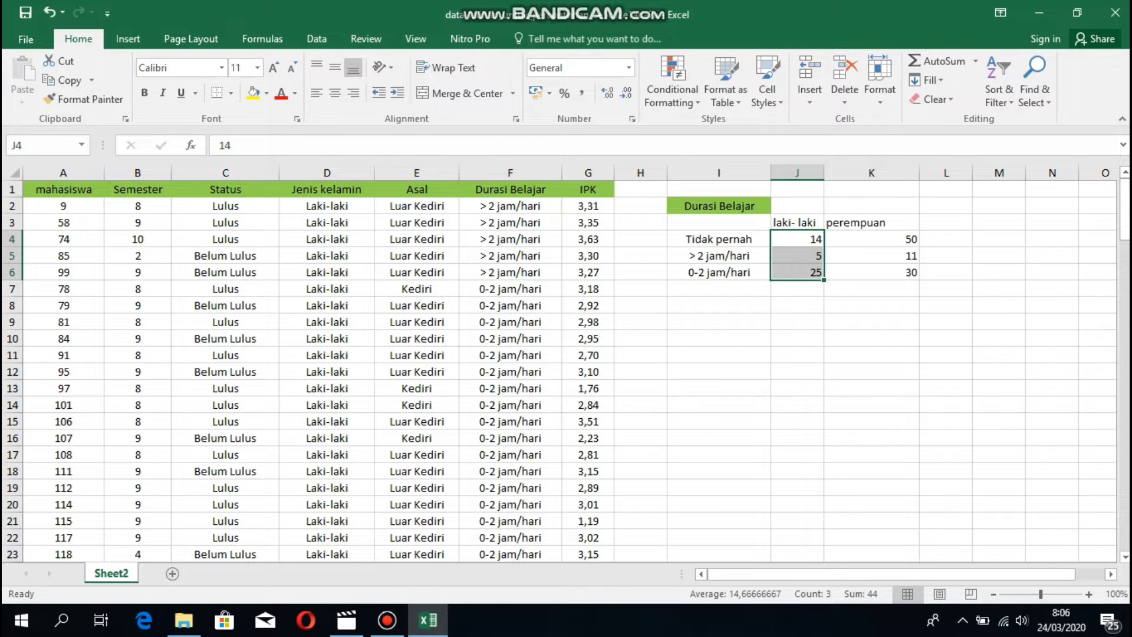
click(938, 61)
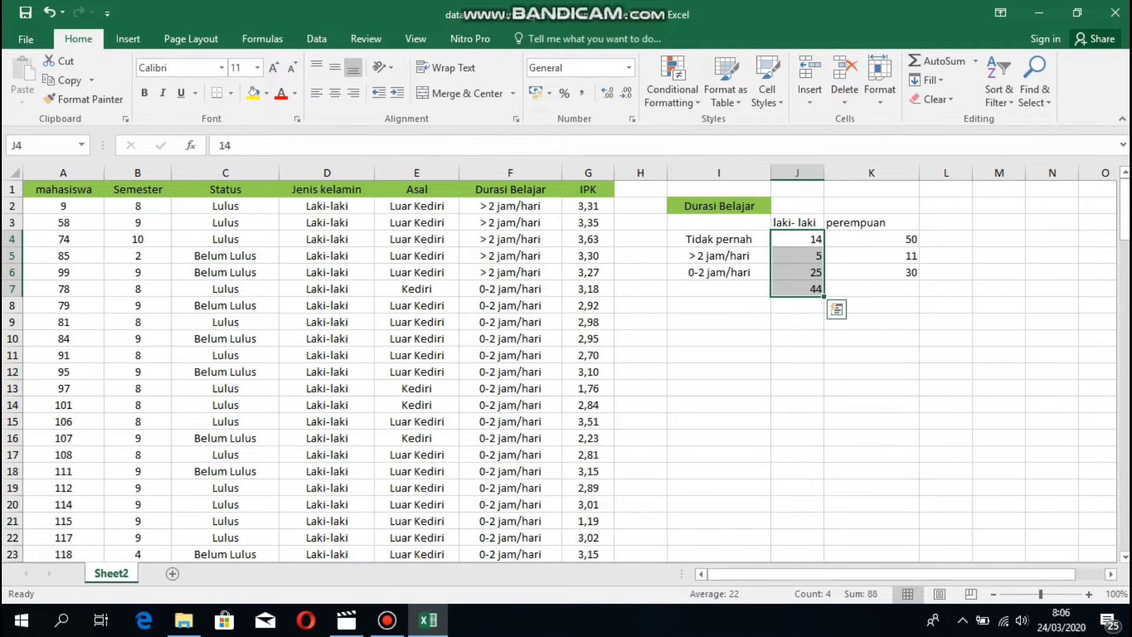
click(871, 240)
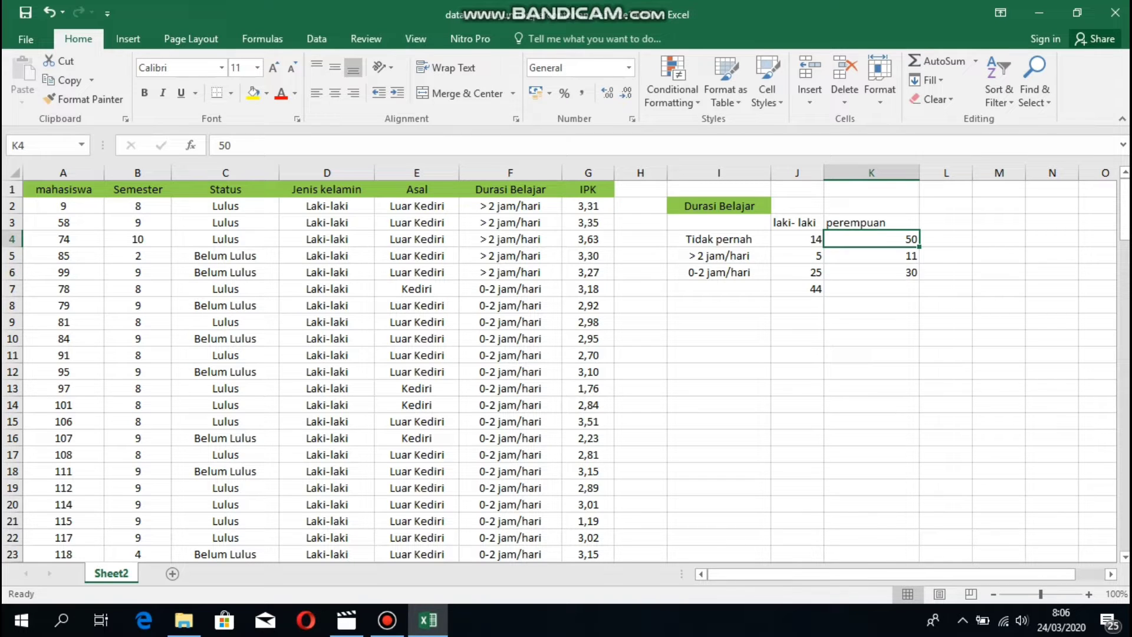
drag(872, 239, 872, 272)
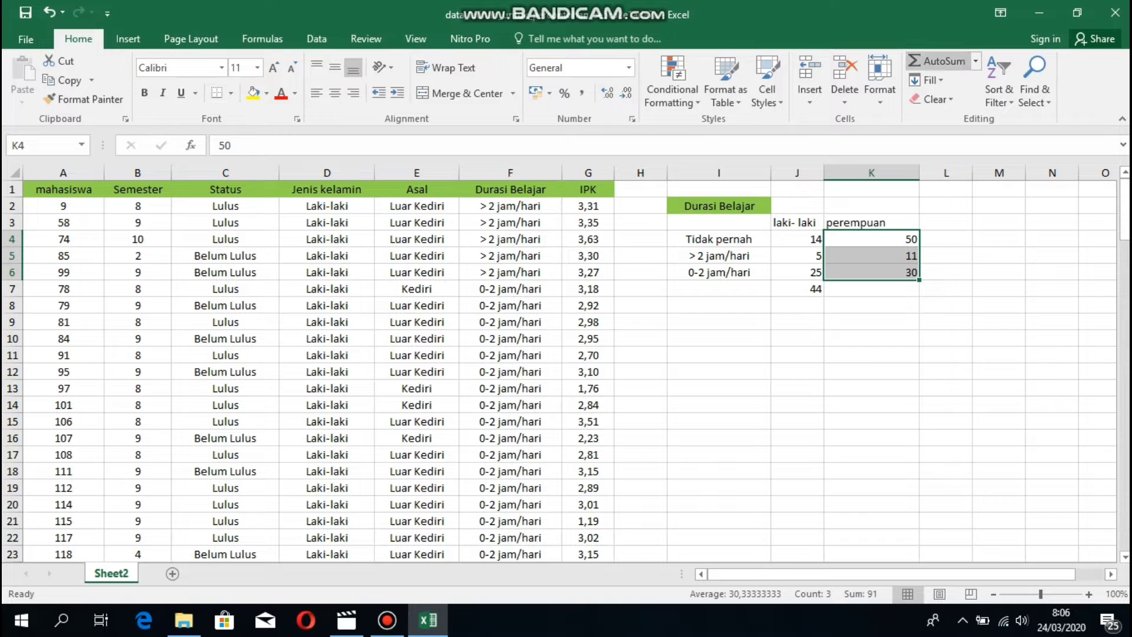
click(937, 61)
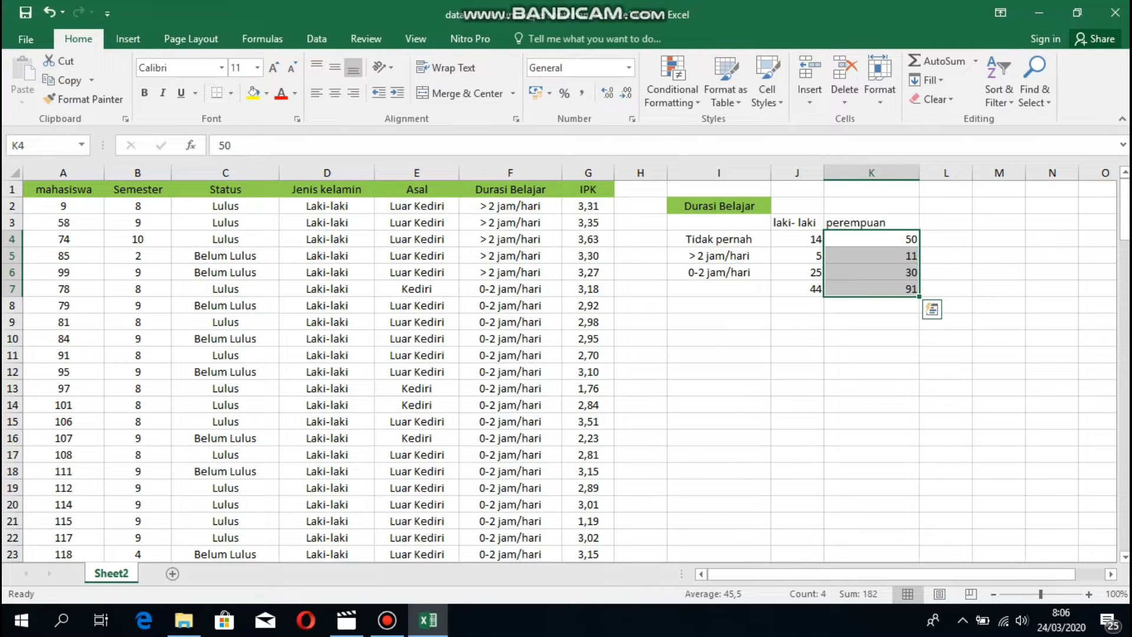
click(872, 339)
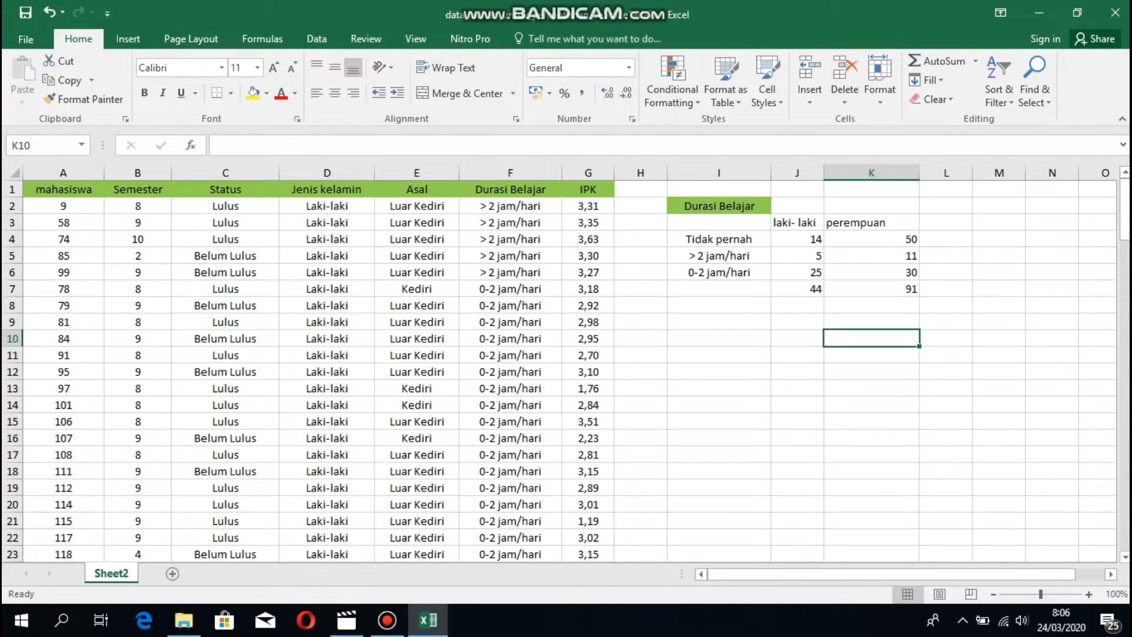
drag(718, 223, 874, 272)
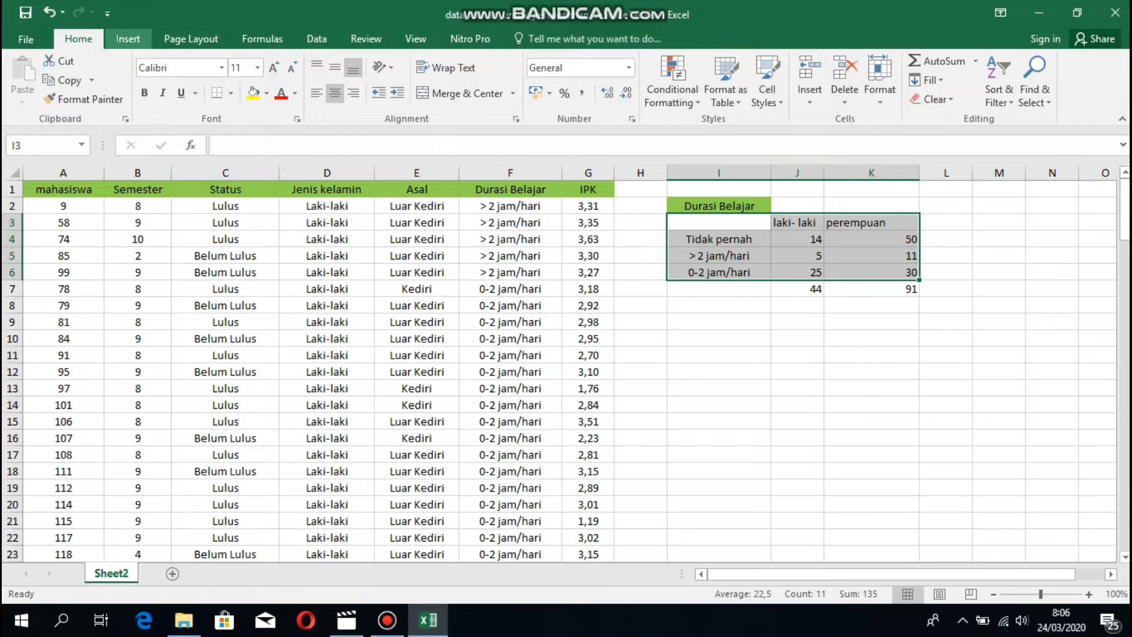
Insert a 3-D clustered column chart of the Durasi Belajar table.
click(127, 39)
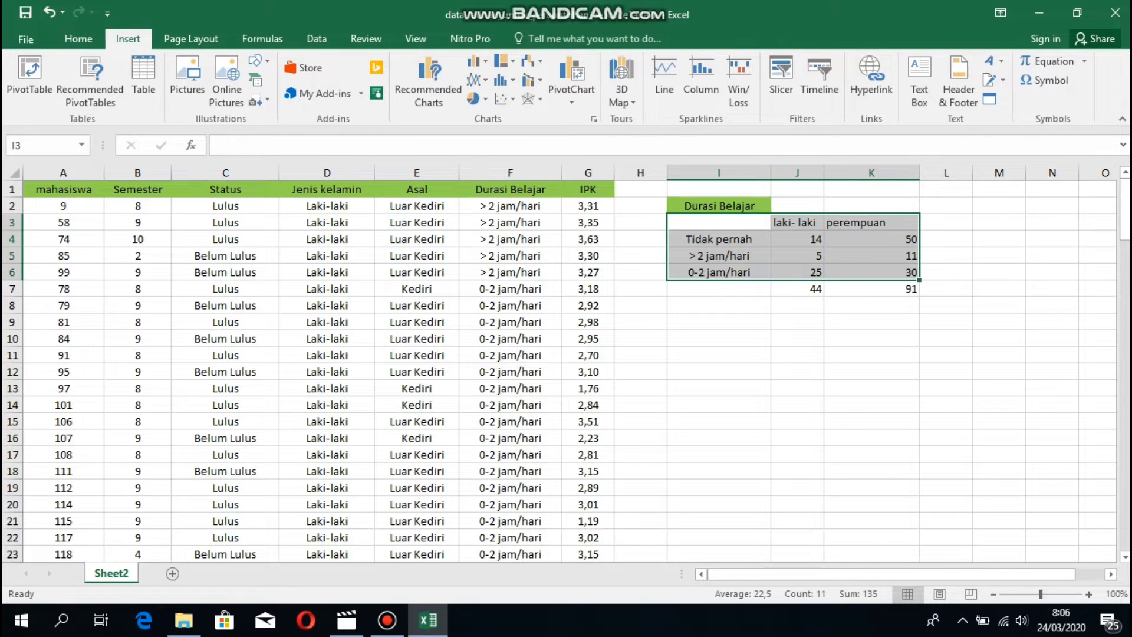
click(477, 60)
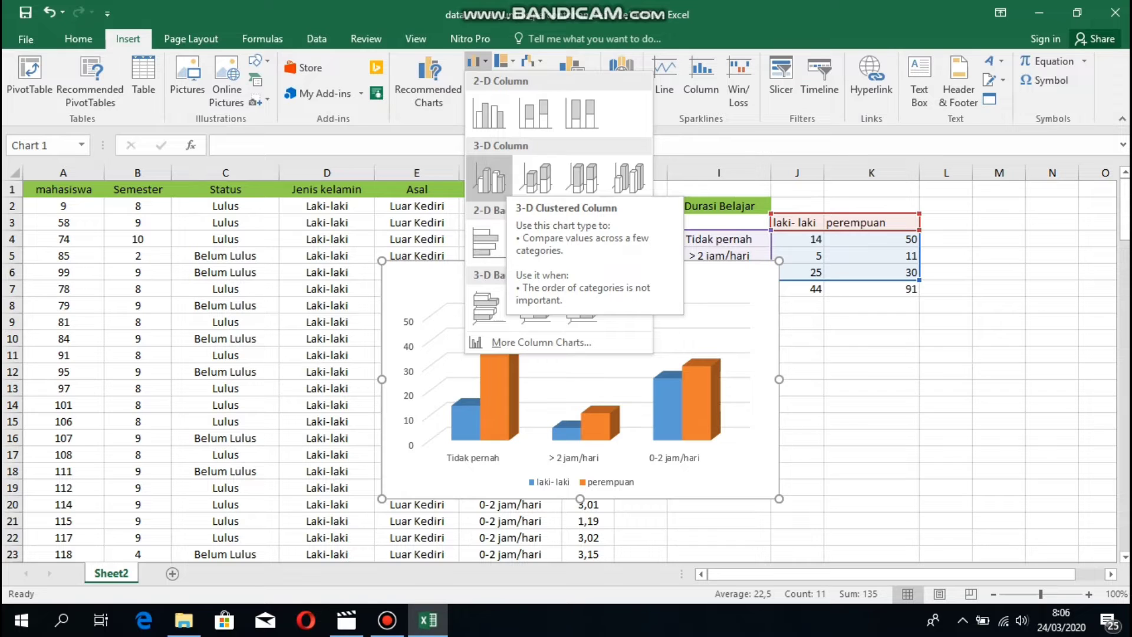
click(489, 176)
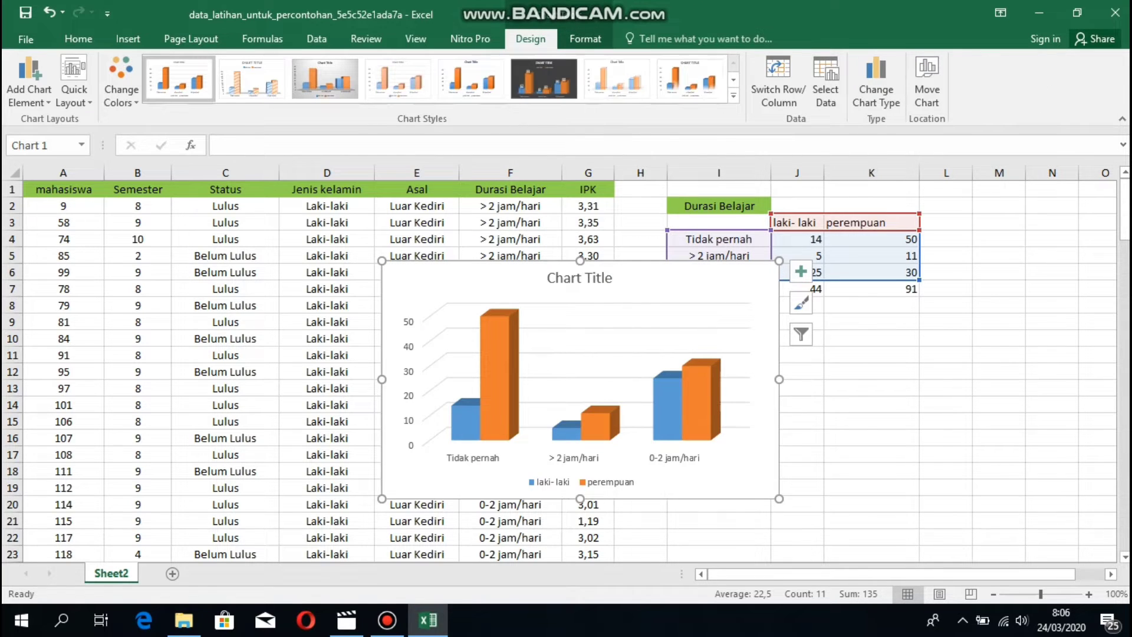
Switch the chart's rows and columns so bars group by laki-laki and perempuan.
double_click(647, 346)
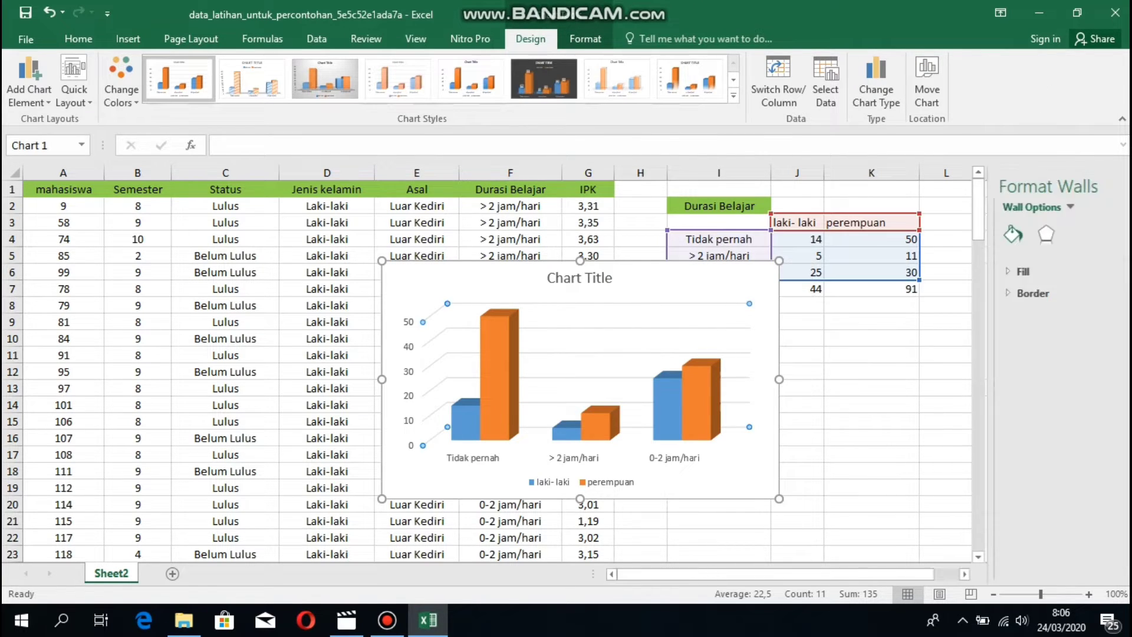
right_click(647, 346)
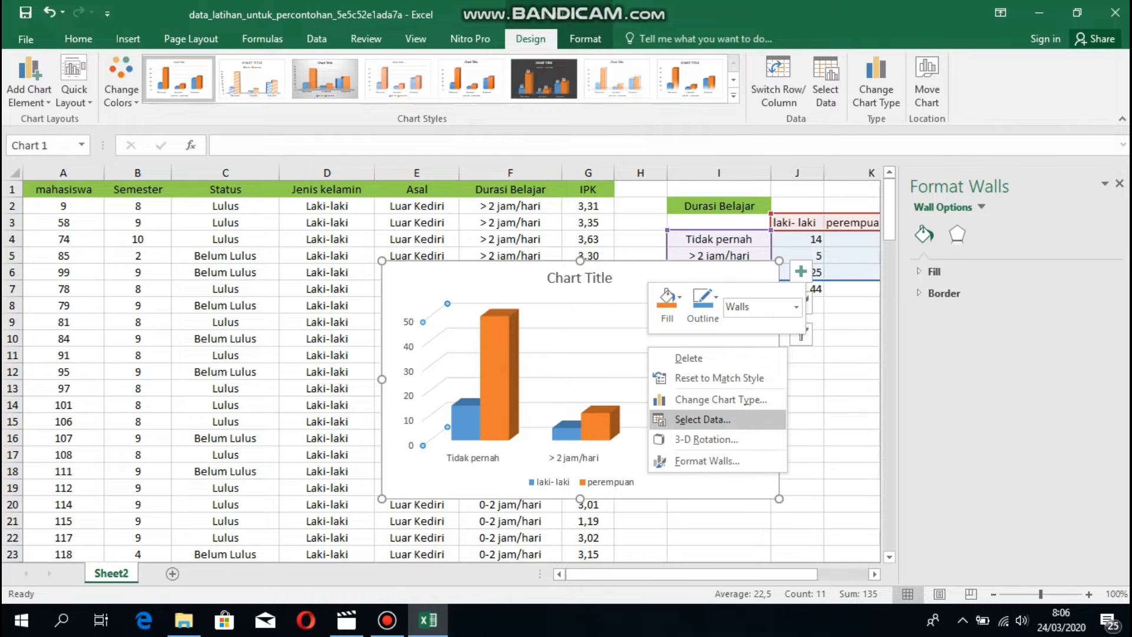
click(702, 419)
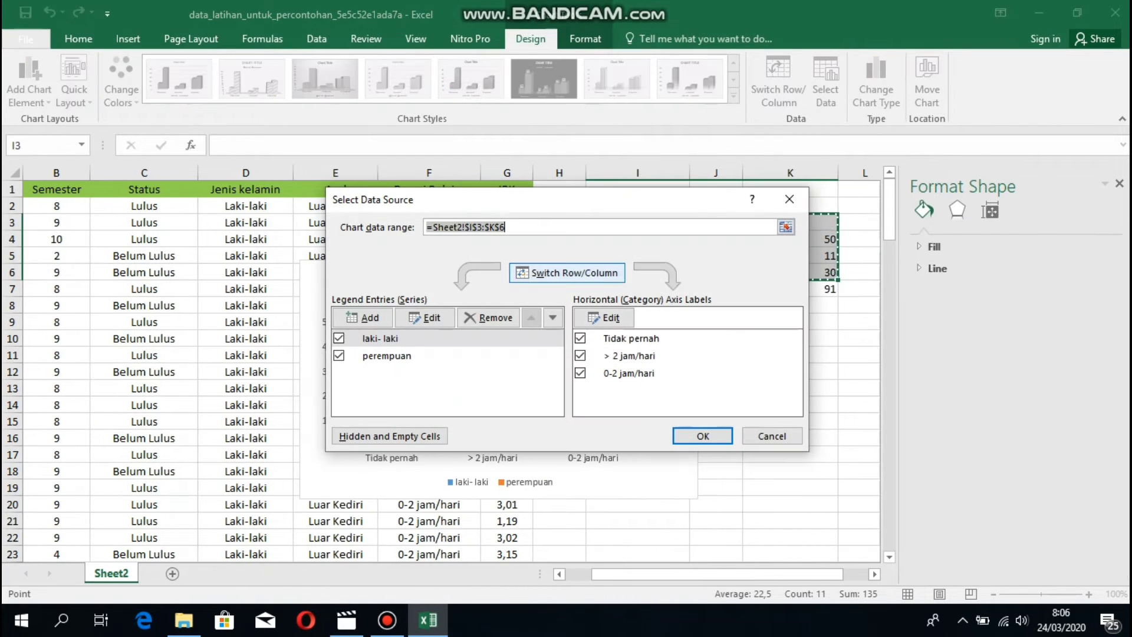
click(567, 272)
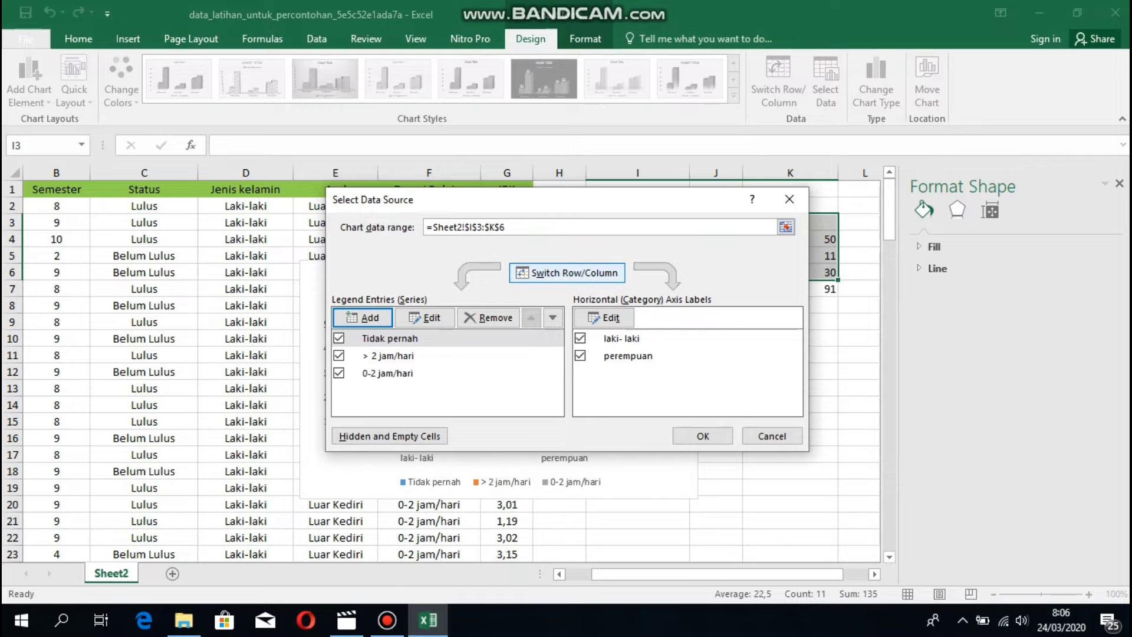
key(Return)
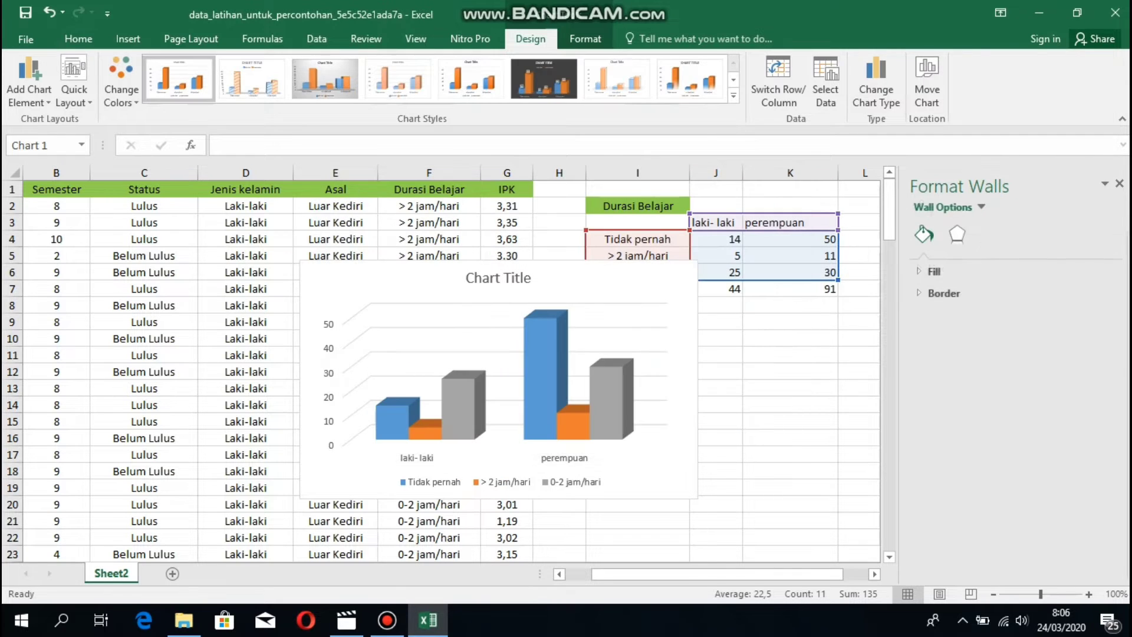
click(1119, 183)
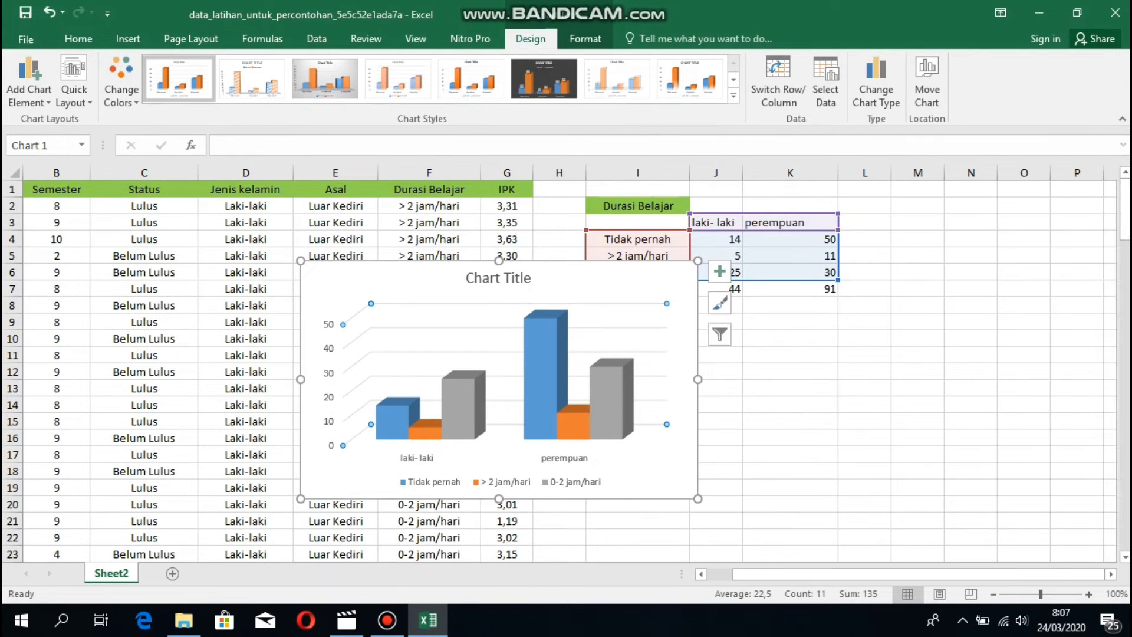
Move the column chart below the table and title it 'durasi belajar'.
drag(625, 283, 894, 334)
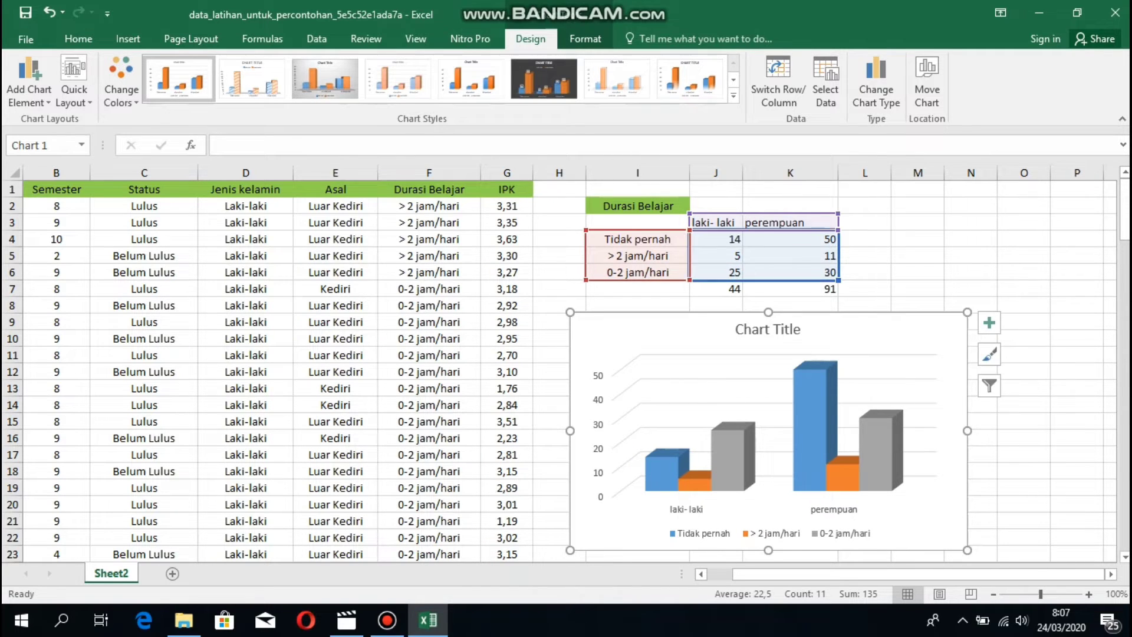
scroll(837, 324, down, 1)
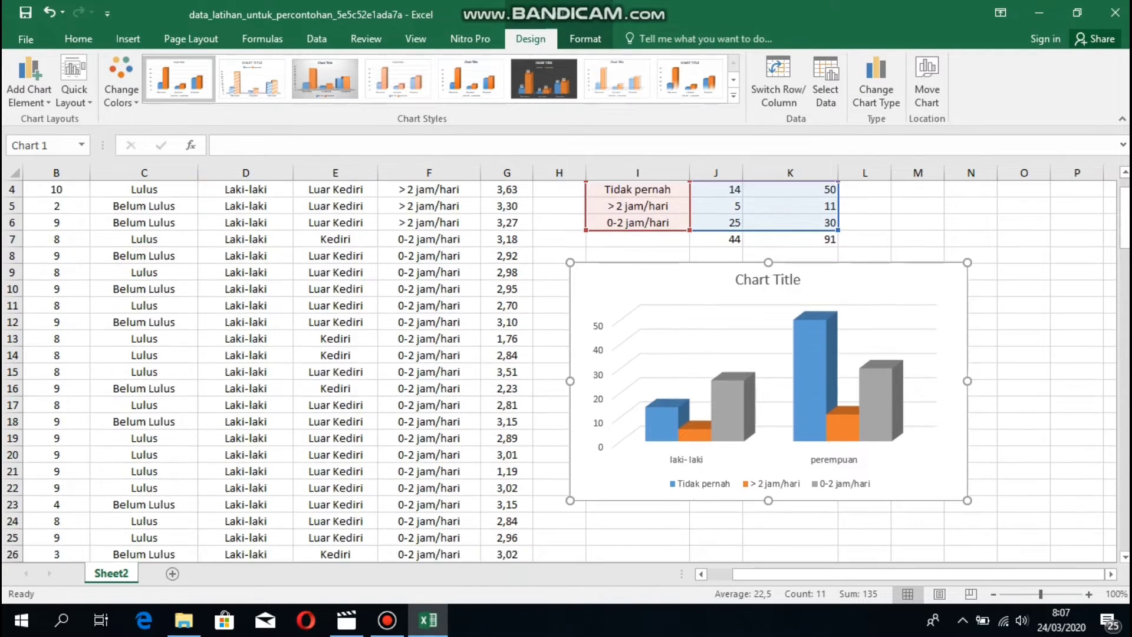
click(787, 282)
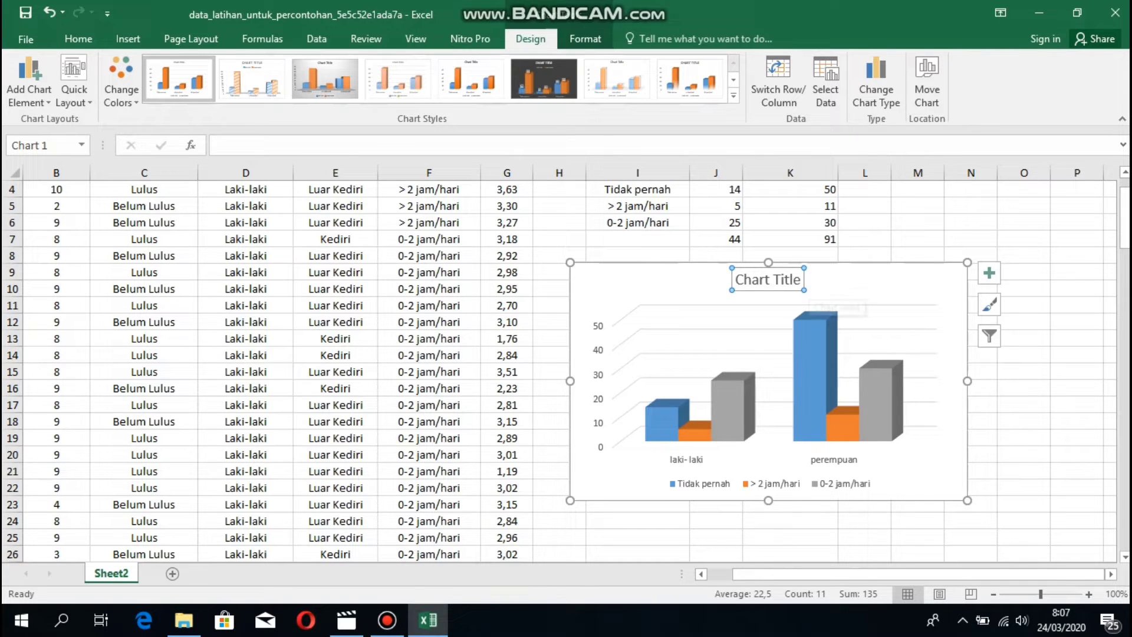
click(800, 280)
key(BackSpace)
key(BackSpace)
key(BackSpace)
key(BackSpace)
key(BackSpace)
key(BackSpace)
key(BackSpace)
key(BackSpace)
key(BackSpace)
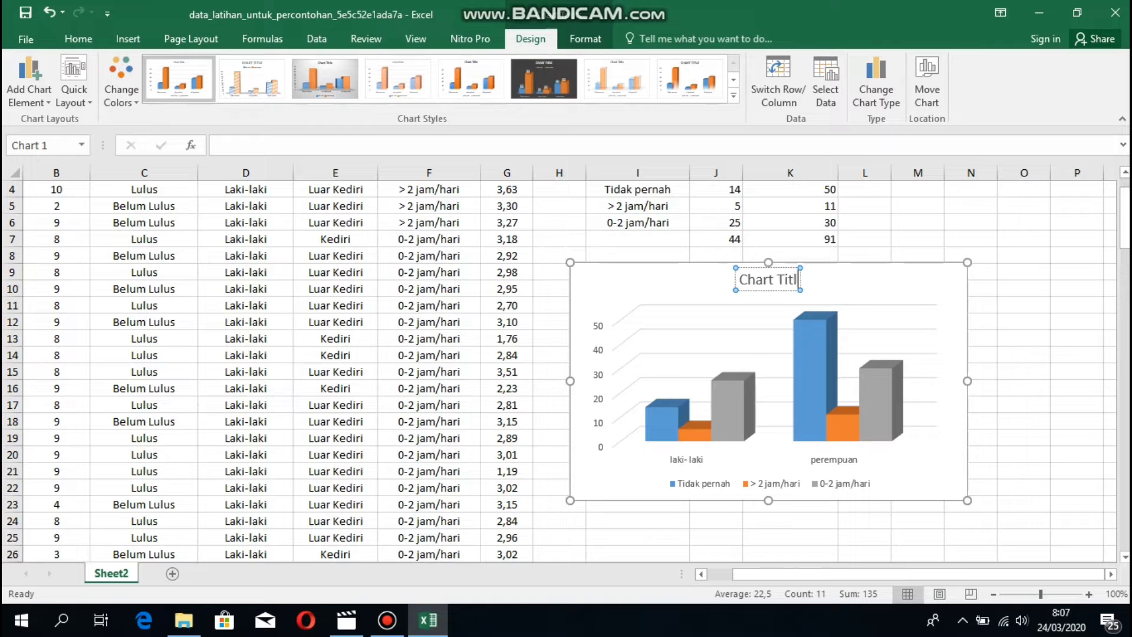
key(BackSpace)
key(BackSpace)
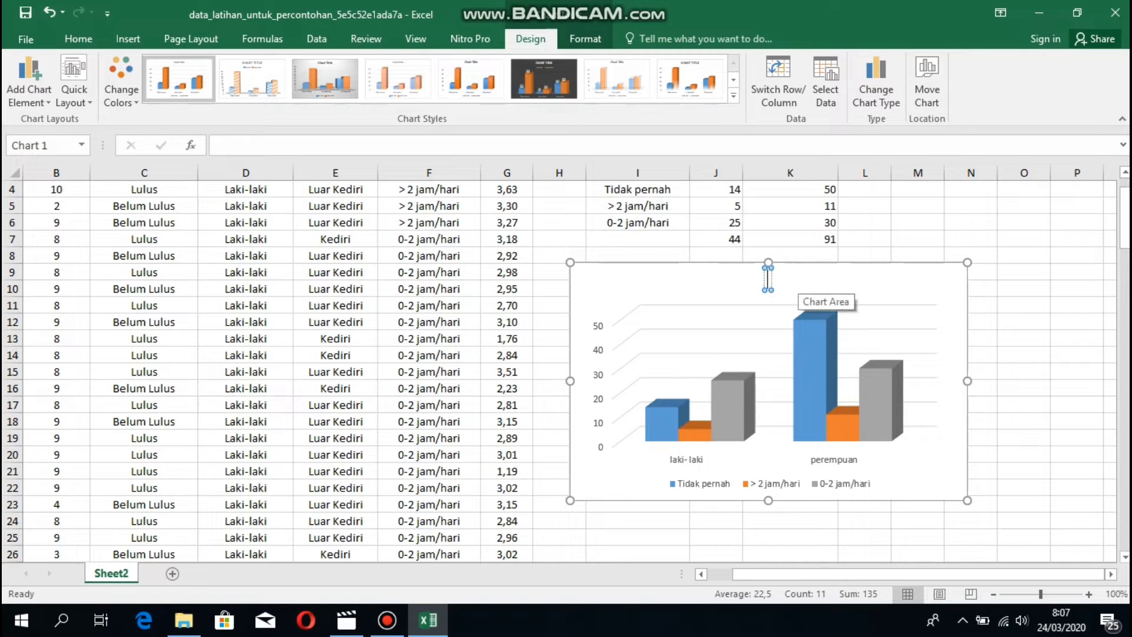
text(du)
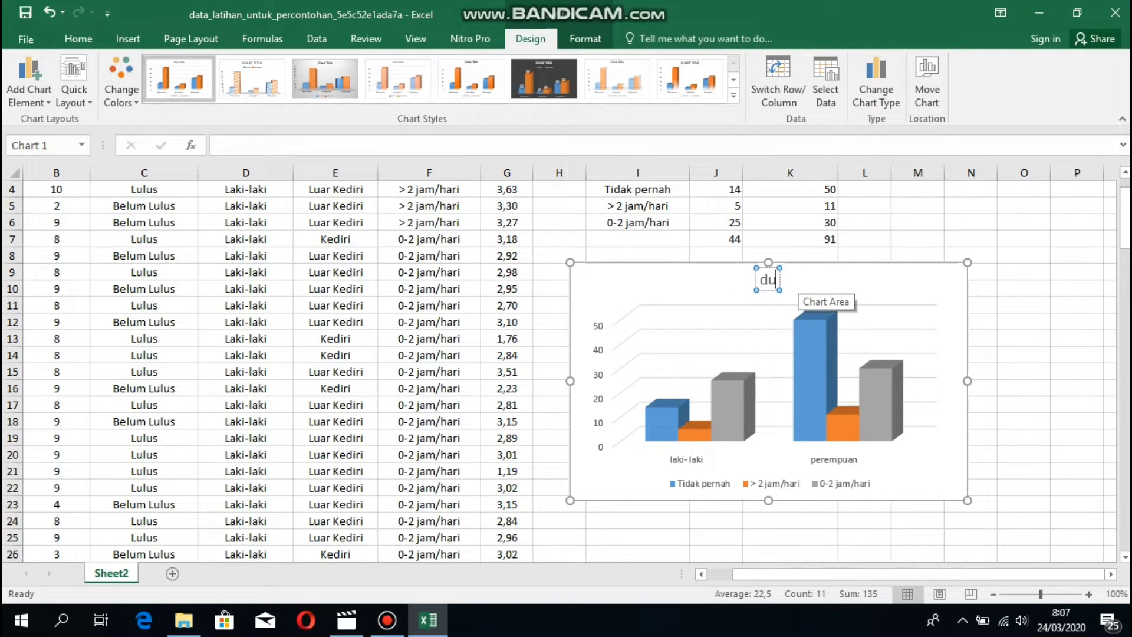
text(rasi belajar)
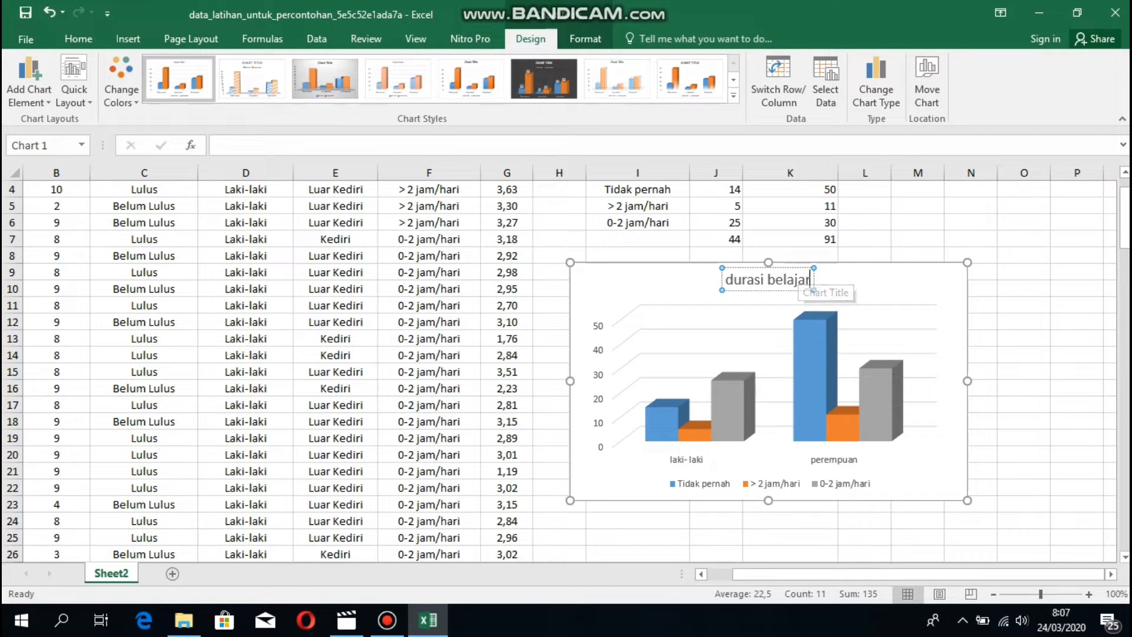
click(945, 331)
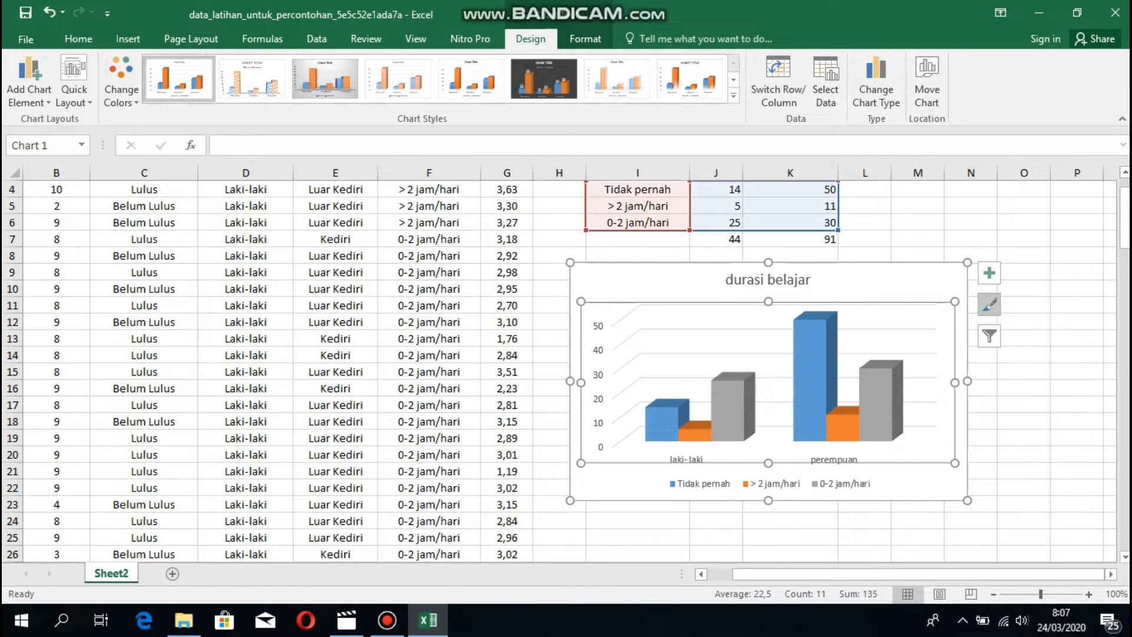
Apply the dark Style 6 chart style with value labels on each bar.
click(989, 304)
scroll(451, 448, down, 3)
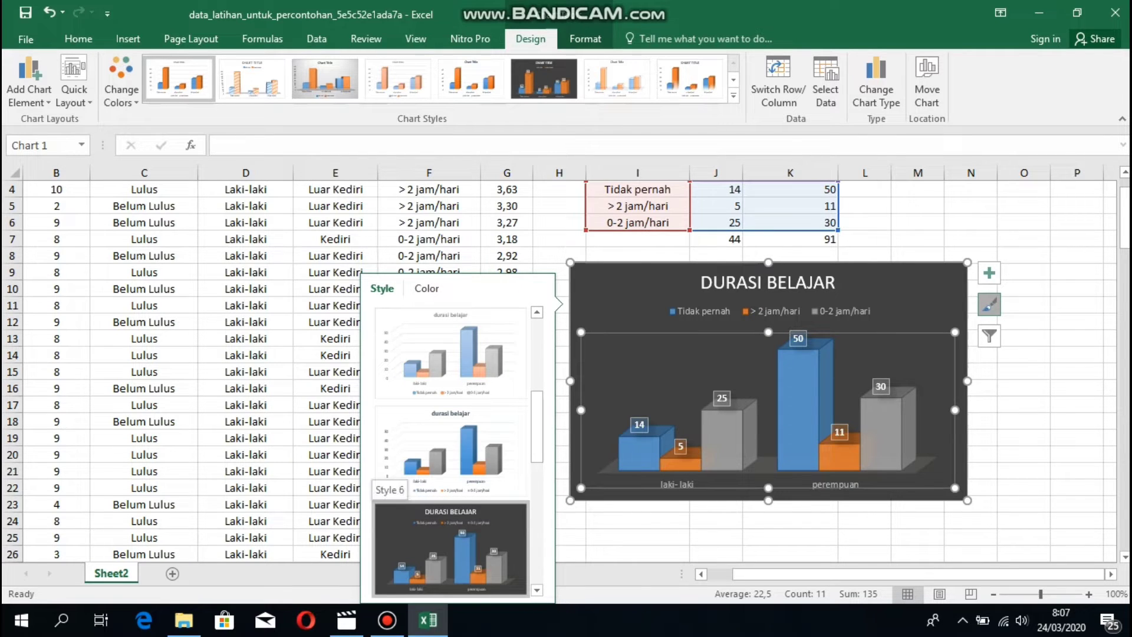
click(451, 550)
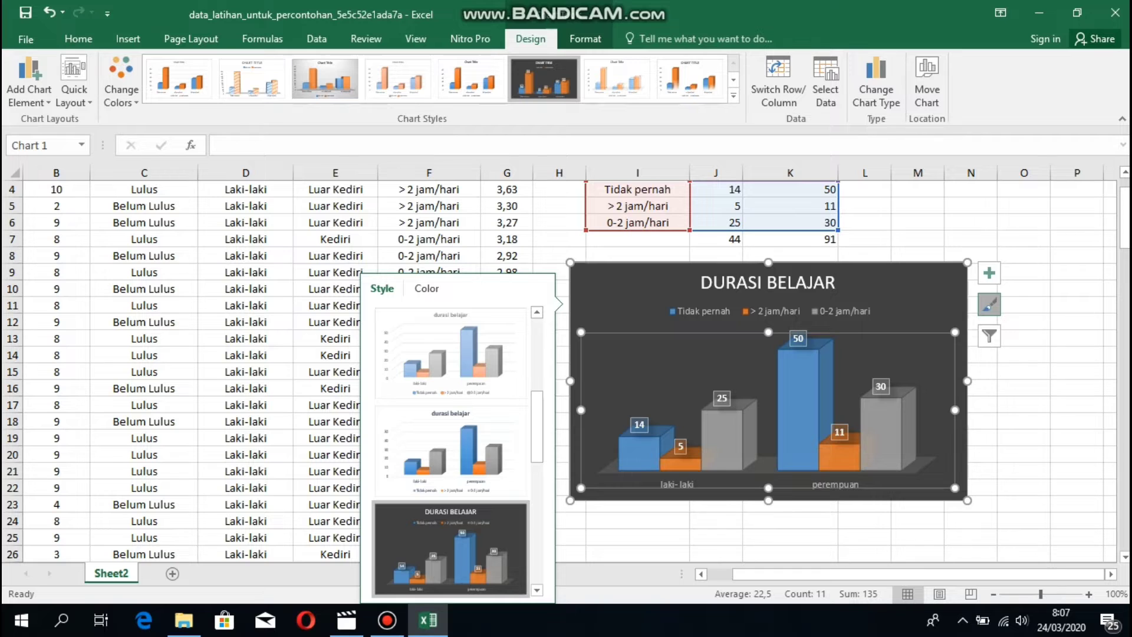
click(1024, 487)
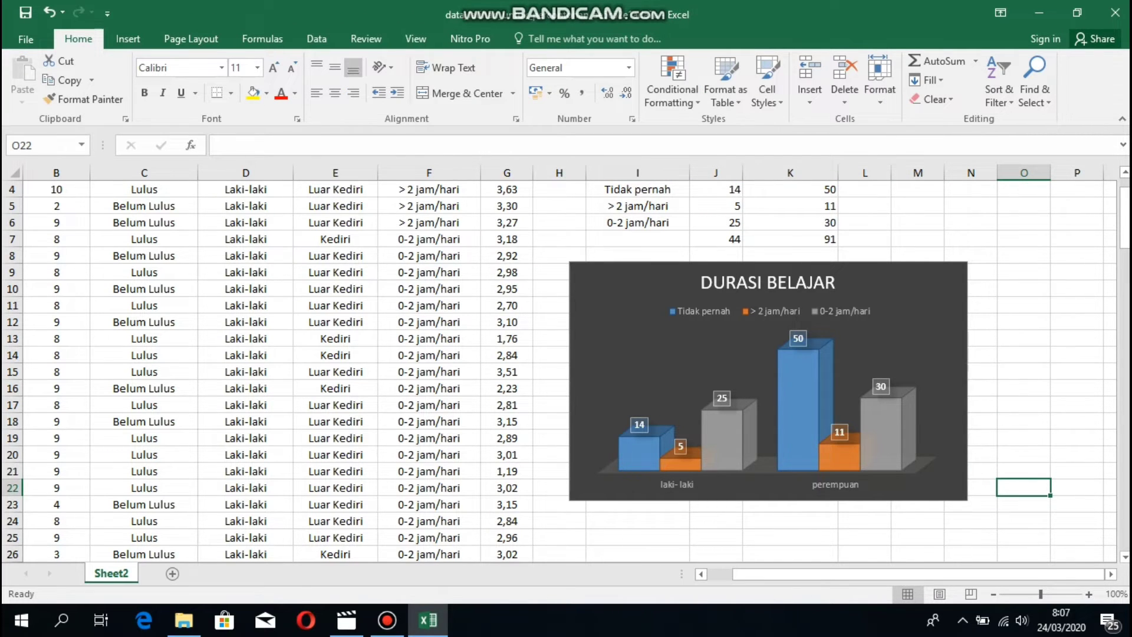
scroll(952, 361, up, 1)
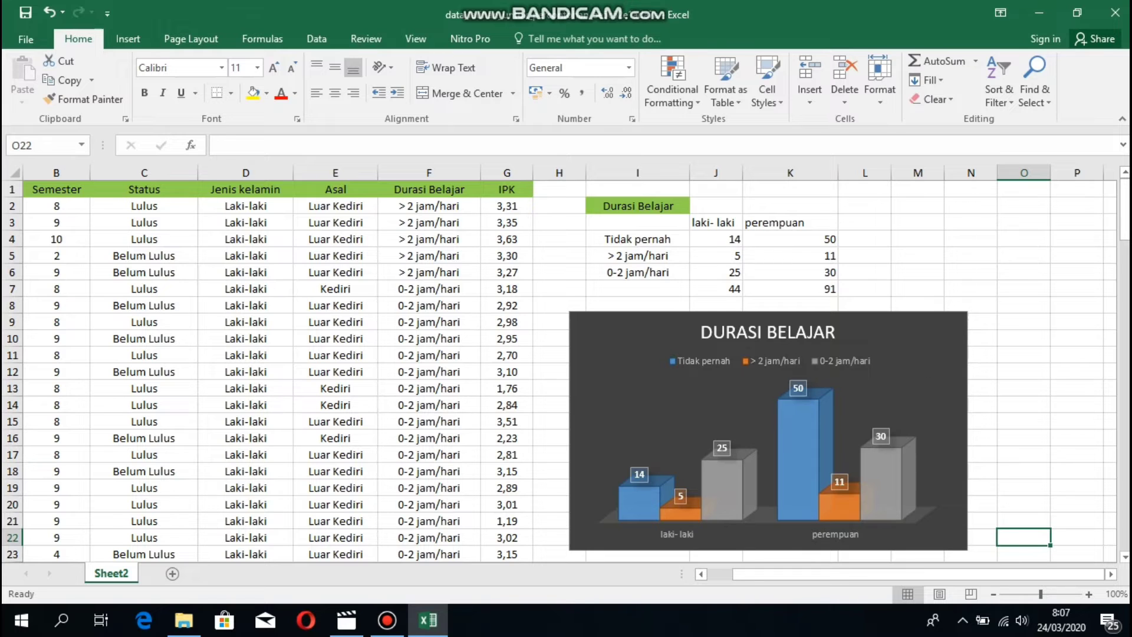
scroll(952, 360, down, 1)
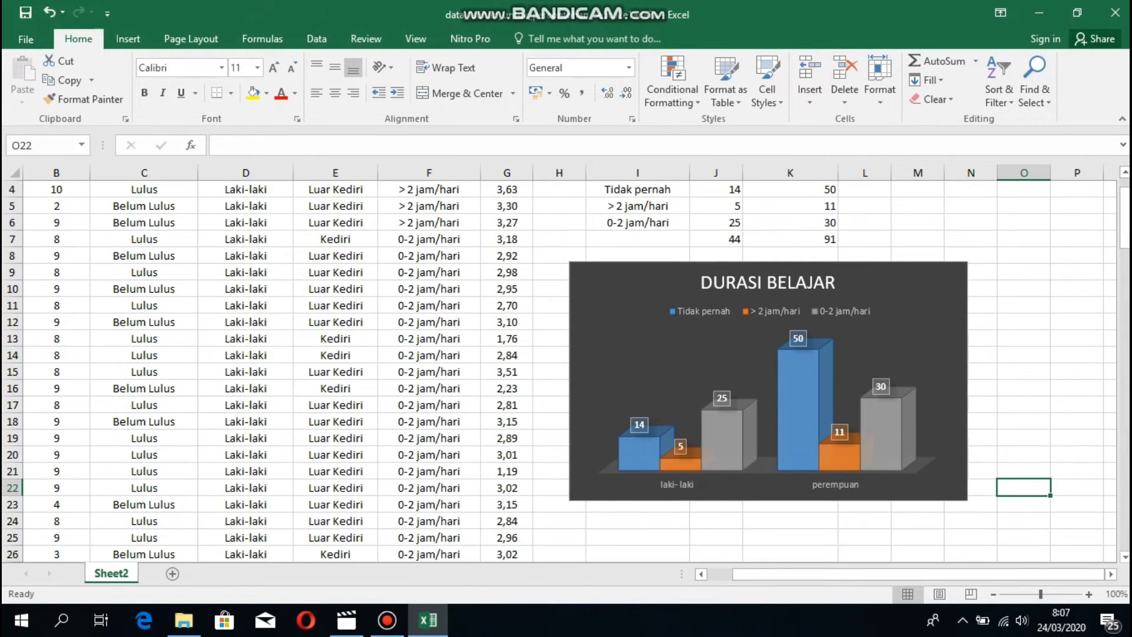
scroll(952, 360, up, 1)
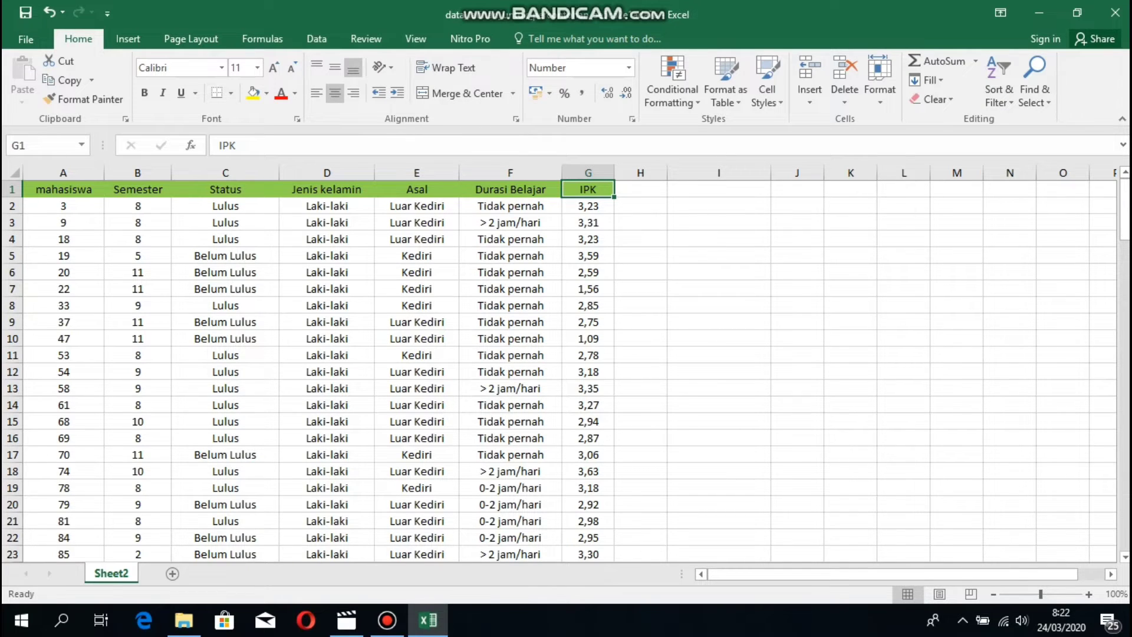
Insert a histogram of column G's IPK values and place it right of the data.
drag(588, 188, 588, 339)
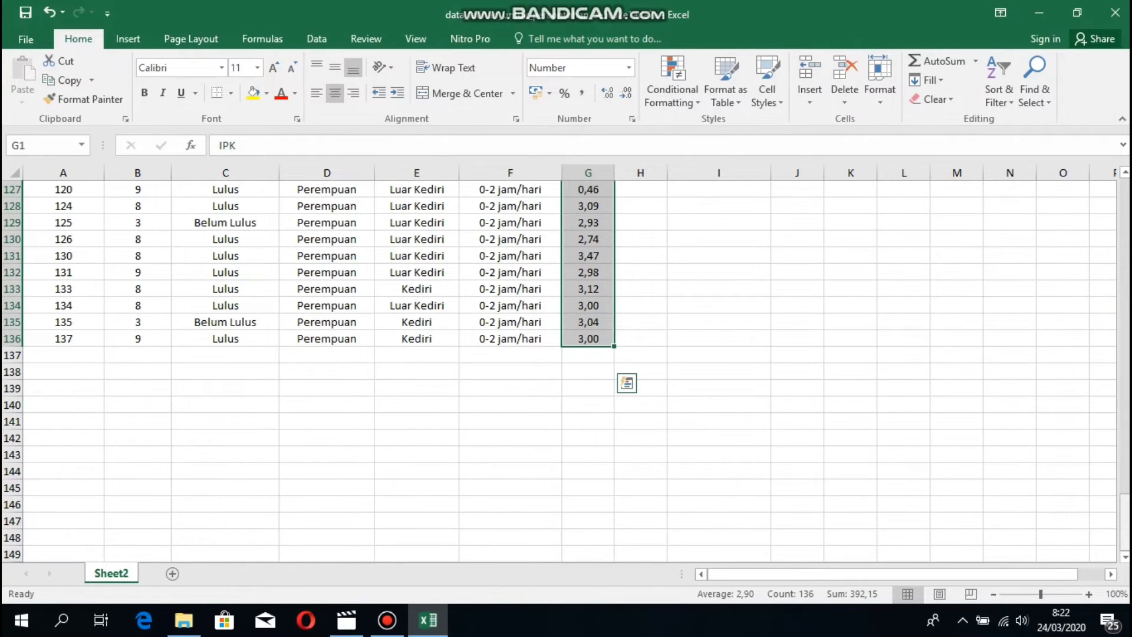
drag(1125, 530, 1125, 206)
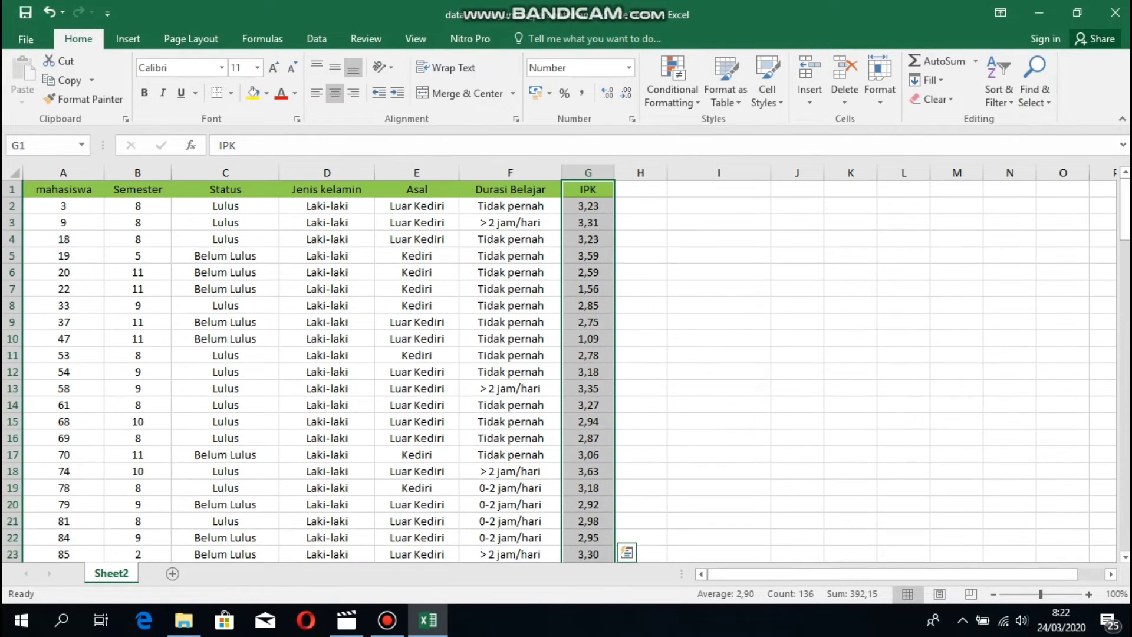
click(128, 39)
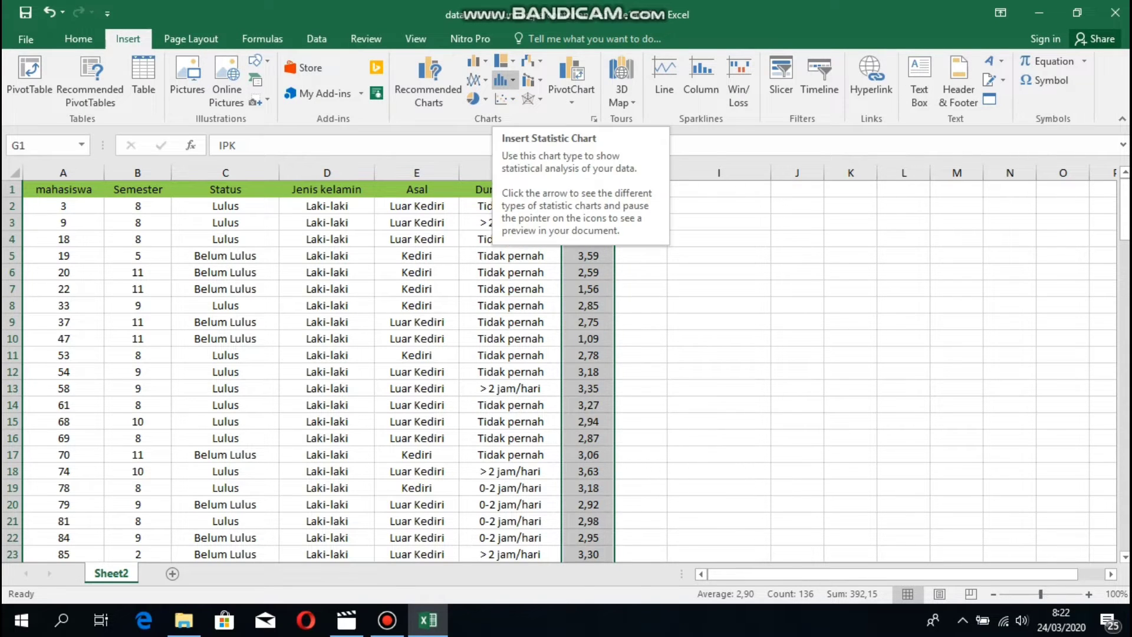
click(505, 79)
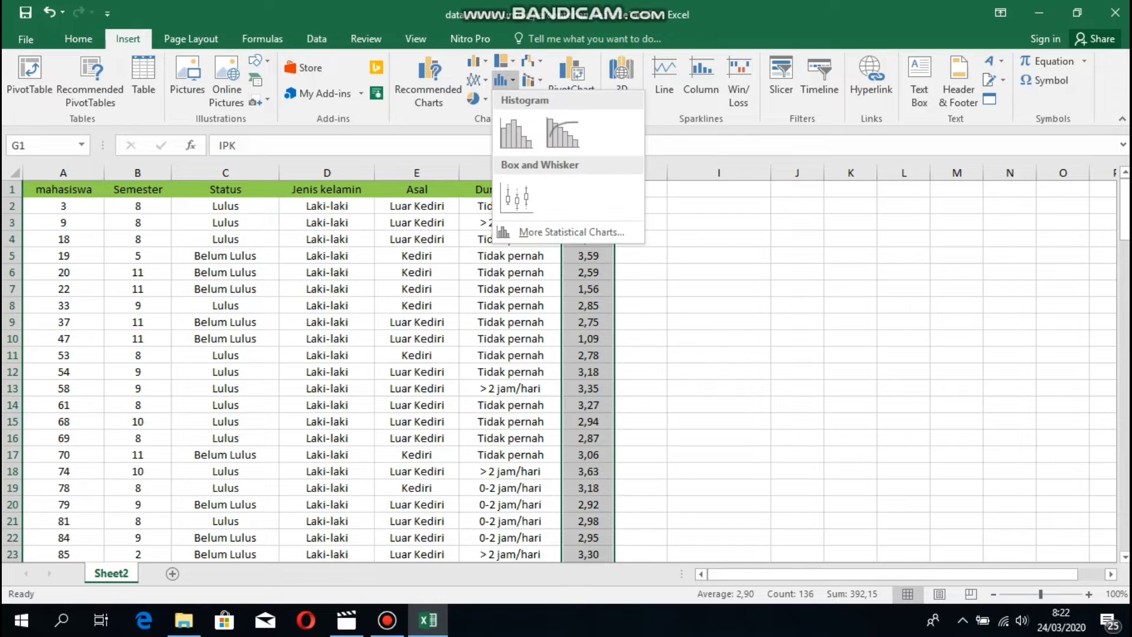
click(516, 132)
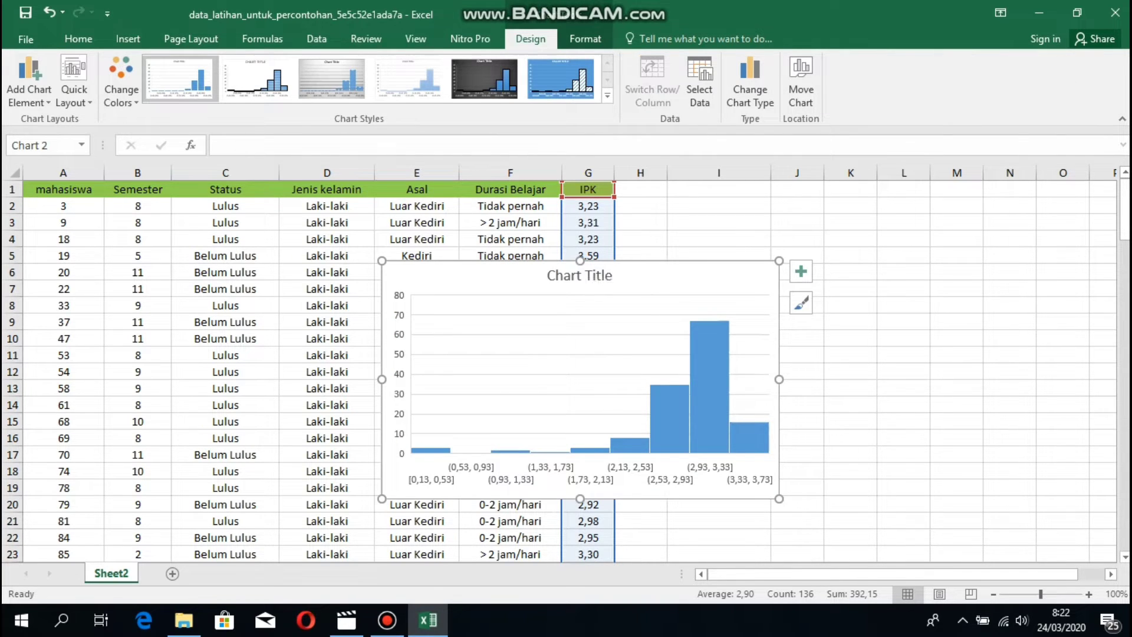
drag(587, 265, 870, 241)
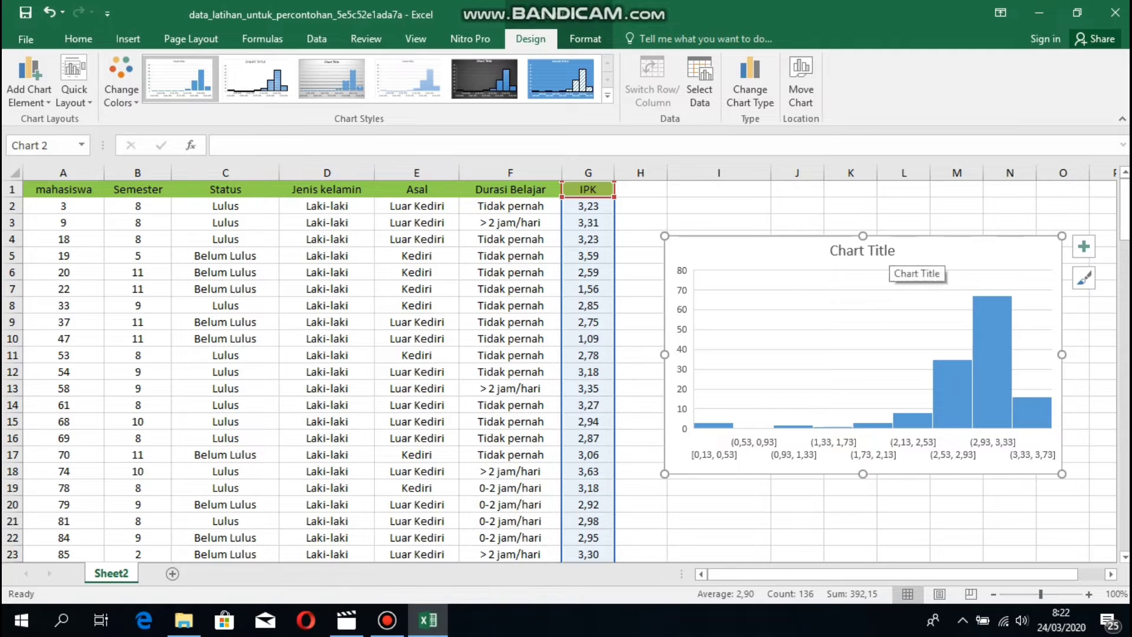
click(885, 255)
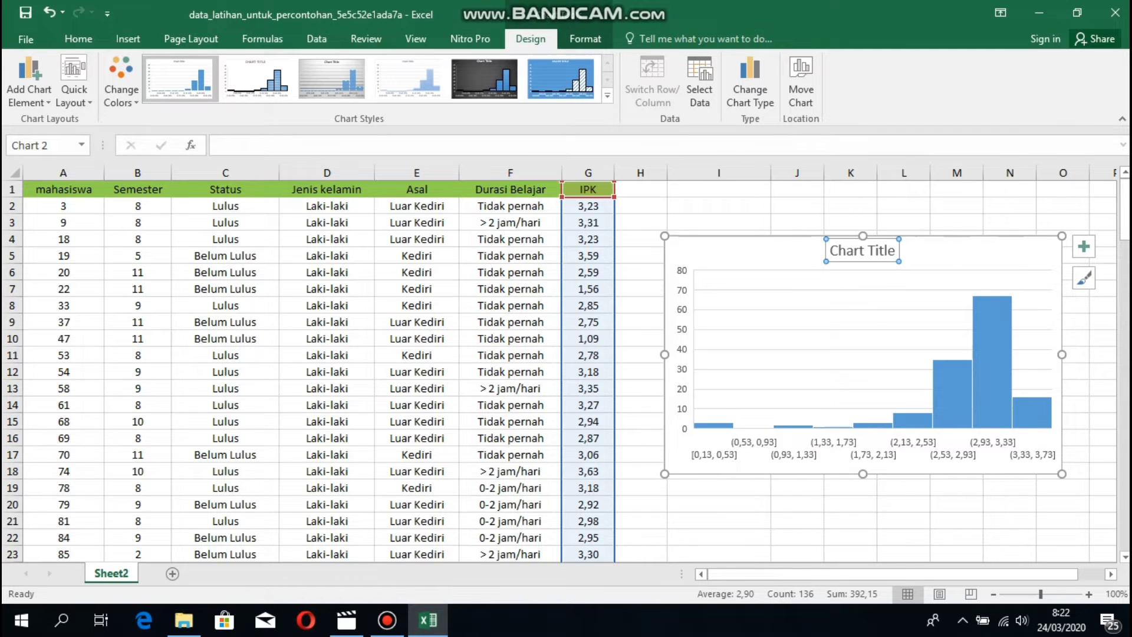
click(894, 251)
Retitle the histogram 'IPK'.
key(BackSpace)
key(BackSpace)
key(BackSpace)
key(BackSpace)
key(BackSpace)
key(BackSpace)
key(BackSpace)
key(BackSpace)
key(BackSpace)
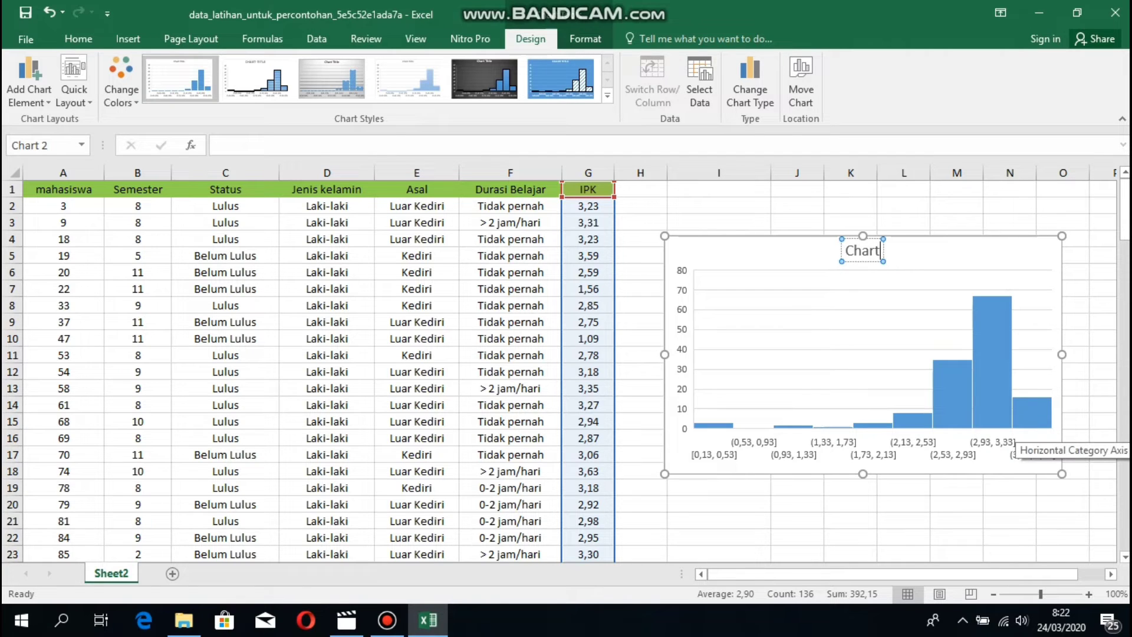
key(BackSpace)
key(BackSpace)
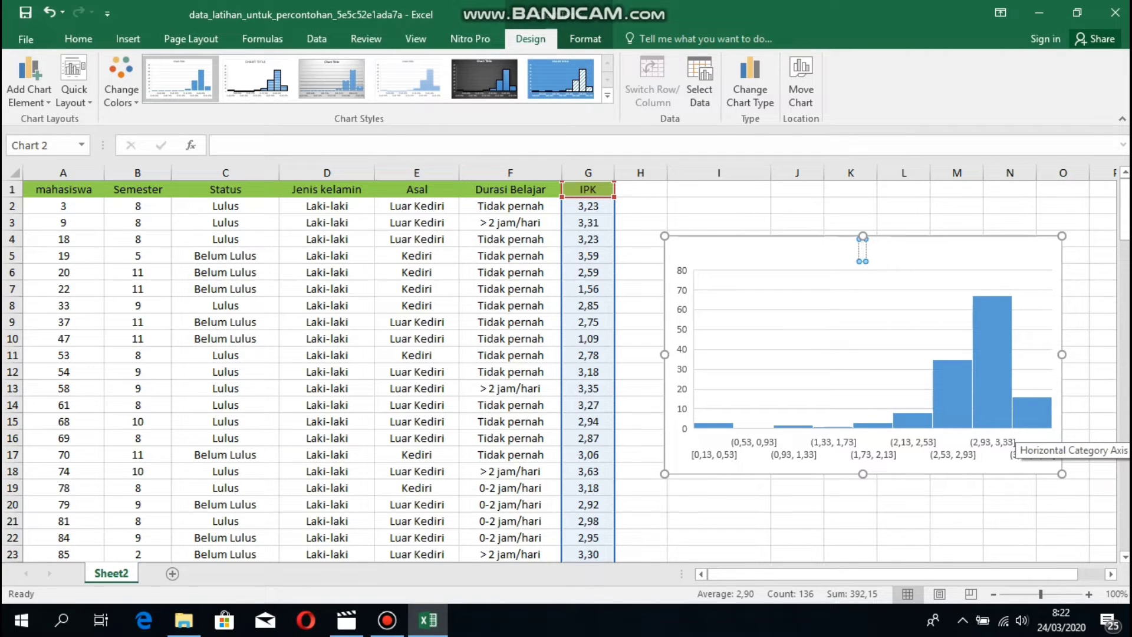
text(IPK)
click(1030, 347)
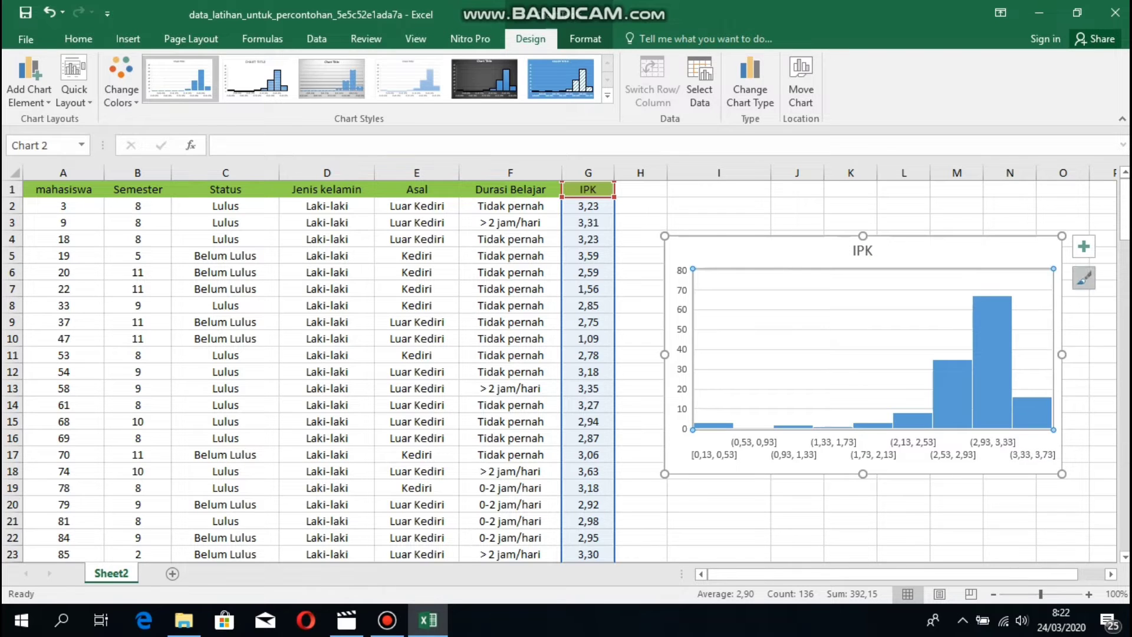
Apply the light grey gradient chart style with counts shown on each bar.
click(1083, 278)
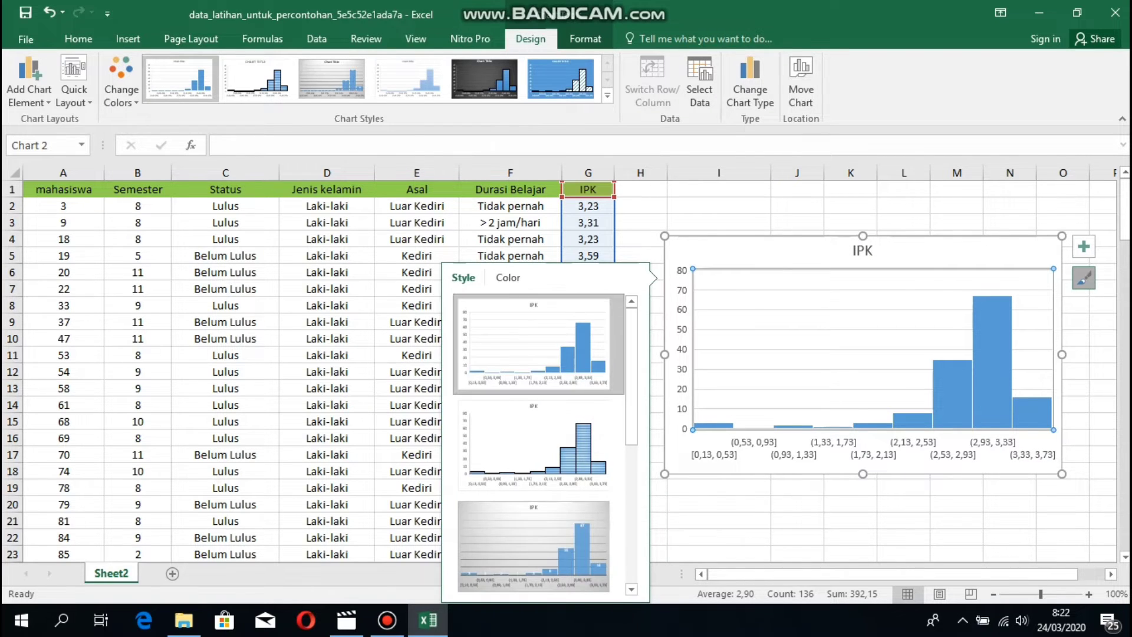
scroll(536, 442, down, 3)
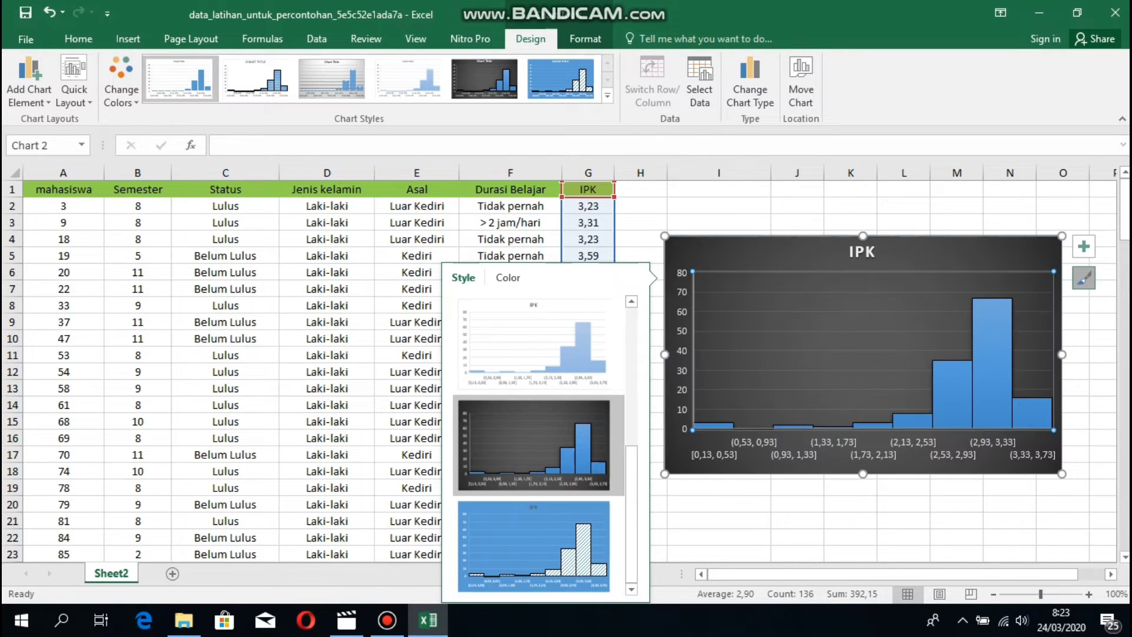
scroll(533, 445, up, 3)
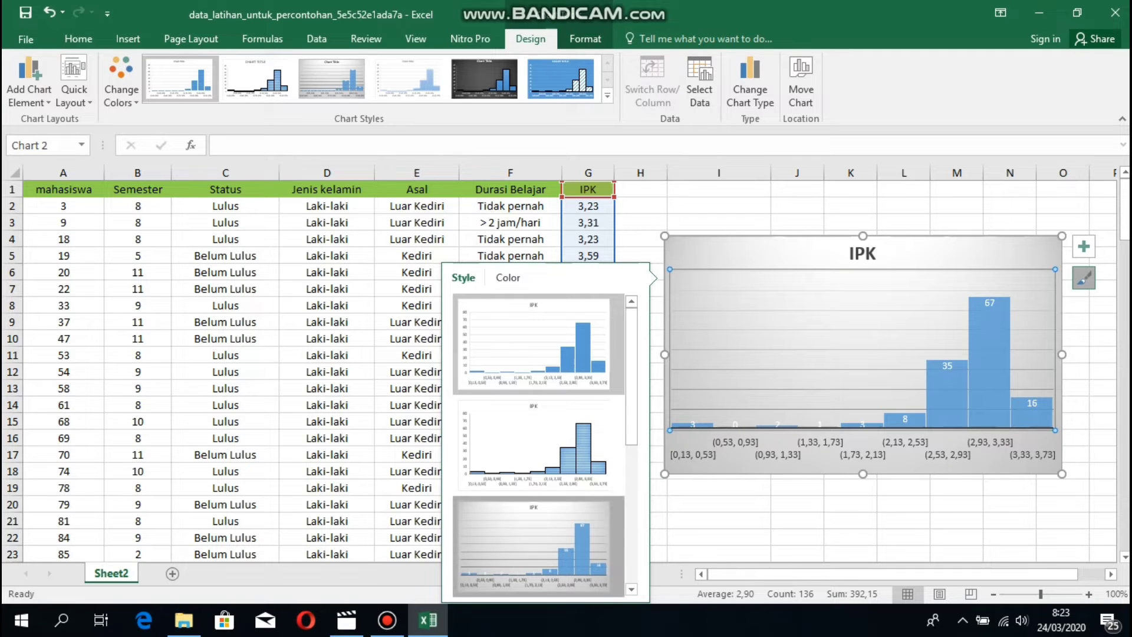
click(539, 545)
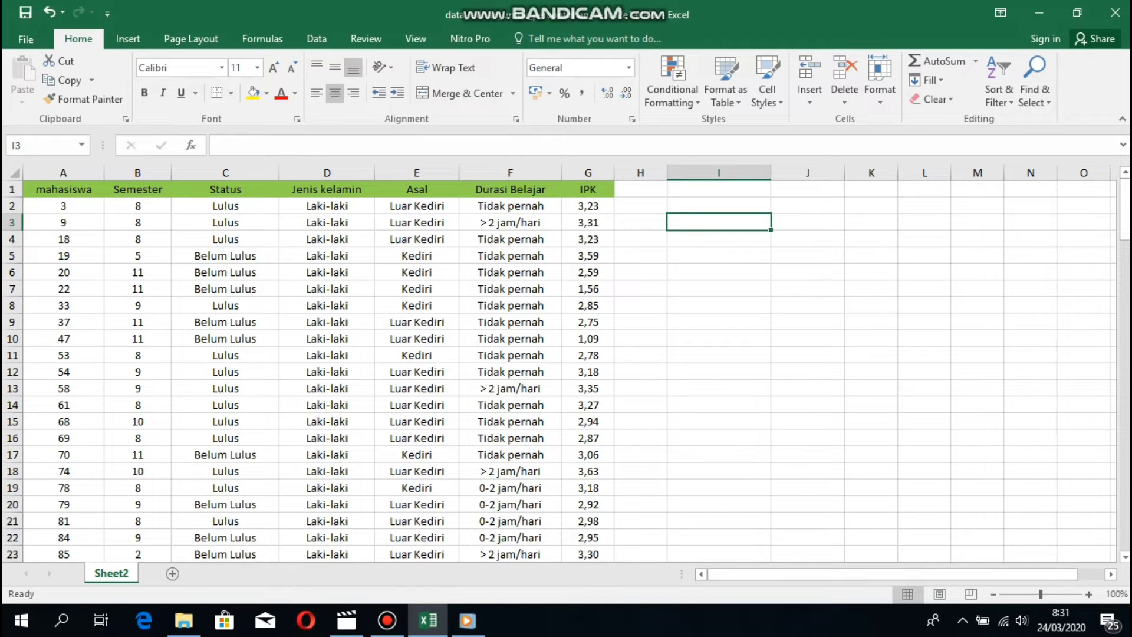
Add the headers LAKI-LAKI in I2 and PEREMPUAN in J2.
click(718, 206)
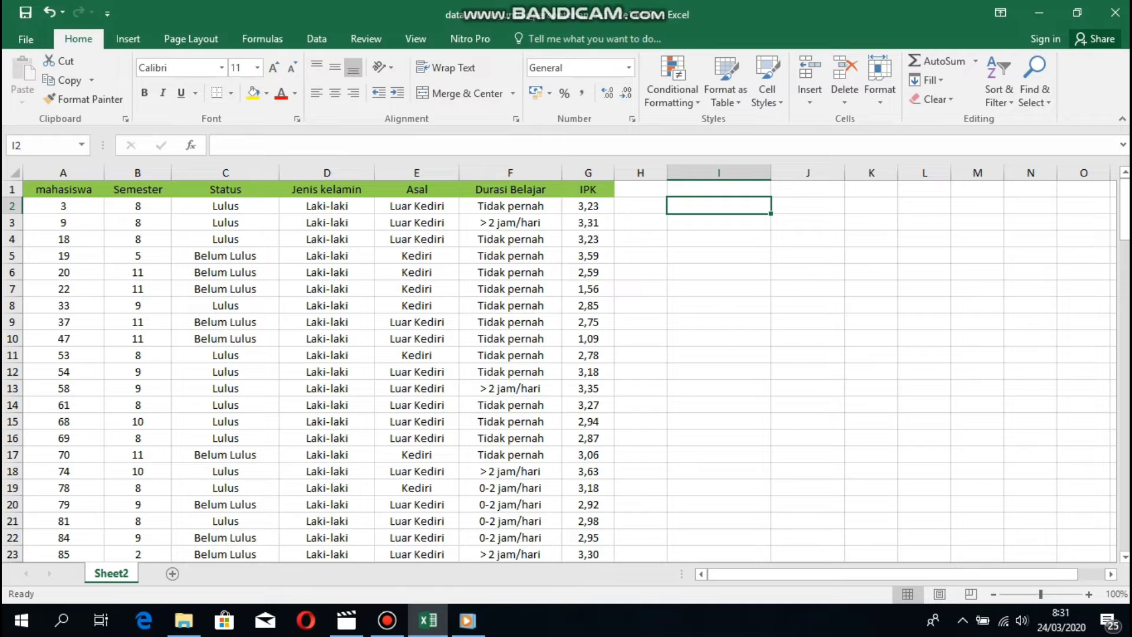
text(LAKI)
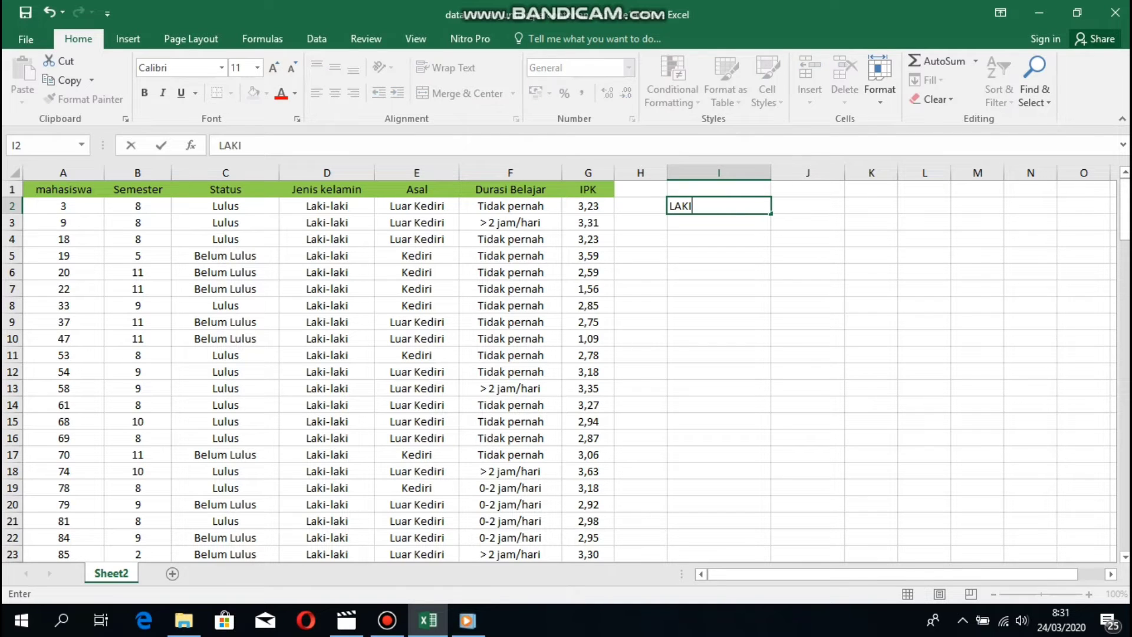
text(-LAKIO)
key(BackSpace)
key(Tab)
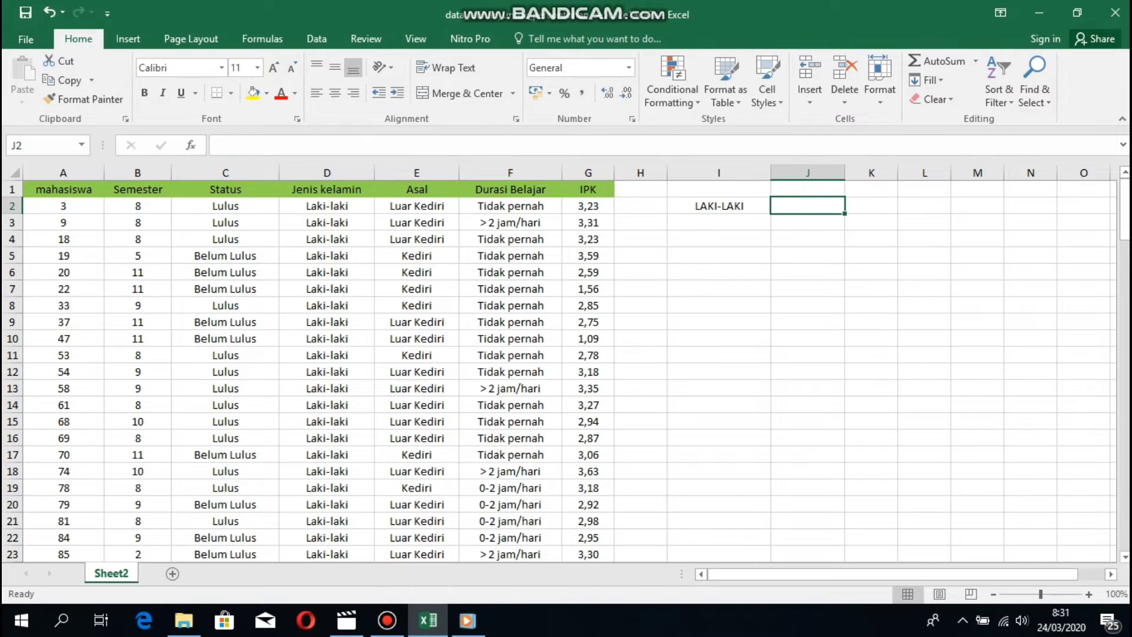
text(PEREMPUAN)
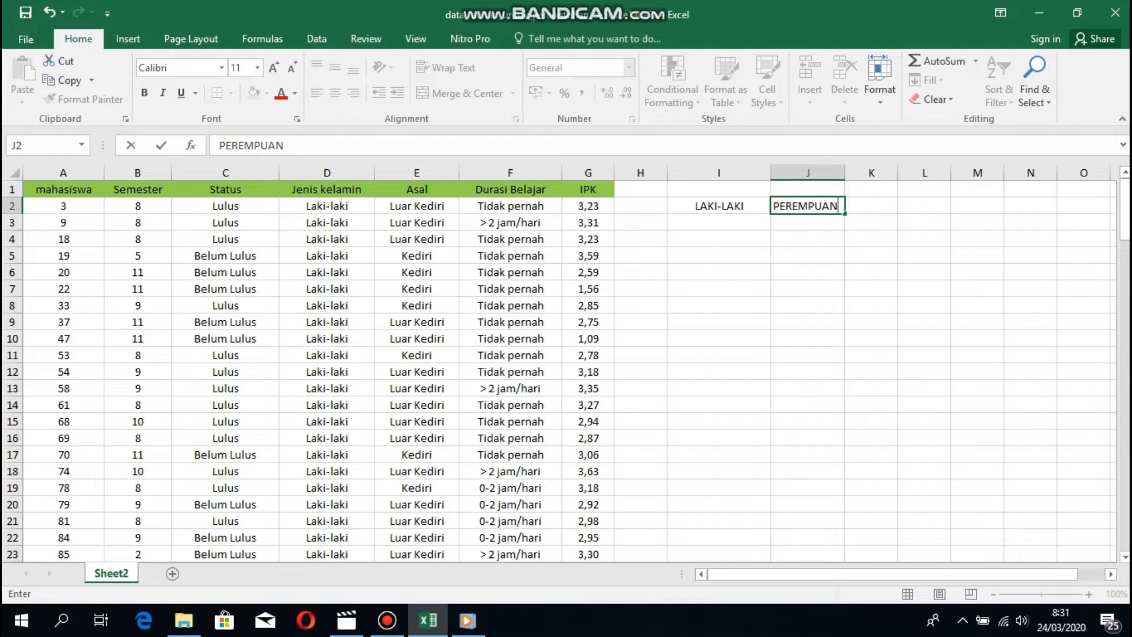
click(588, 206)
Copy the male students' IPK values from column G into the LAKI-LAKI column.
drag(588, 206, 613, 308)
key(ctrl+c)
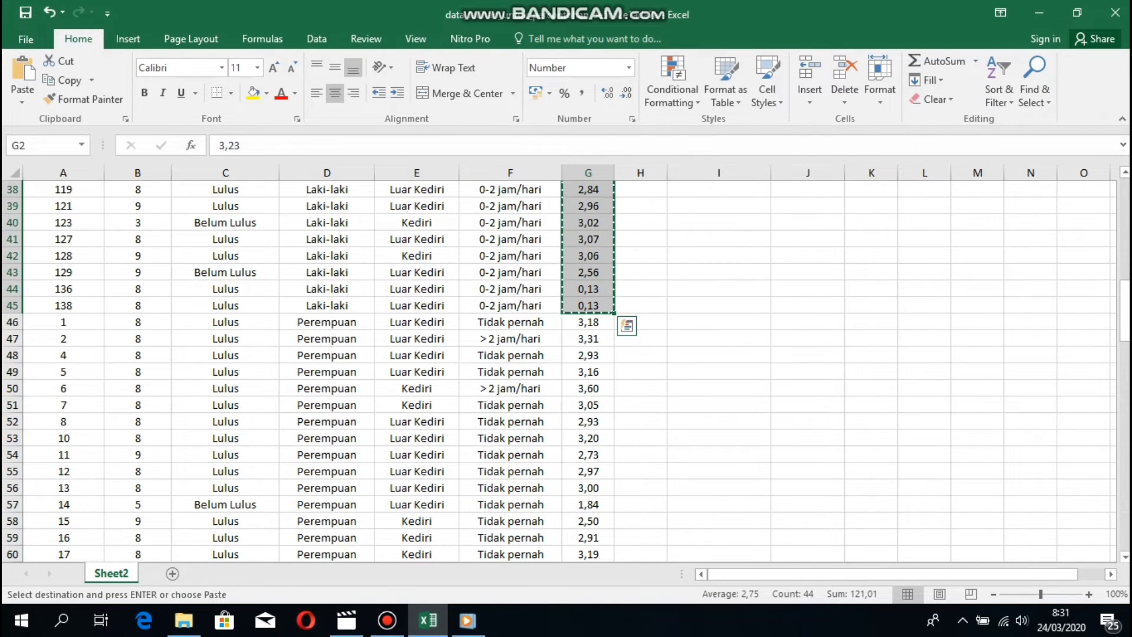
scroll(588, 371, up, 12)
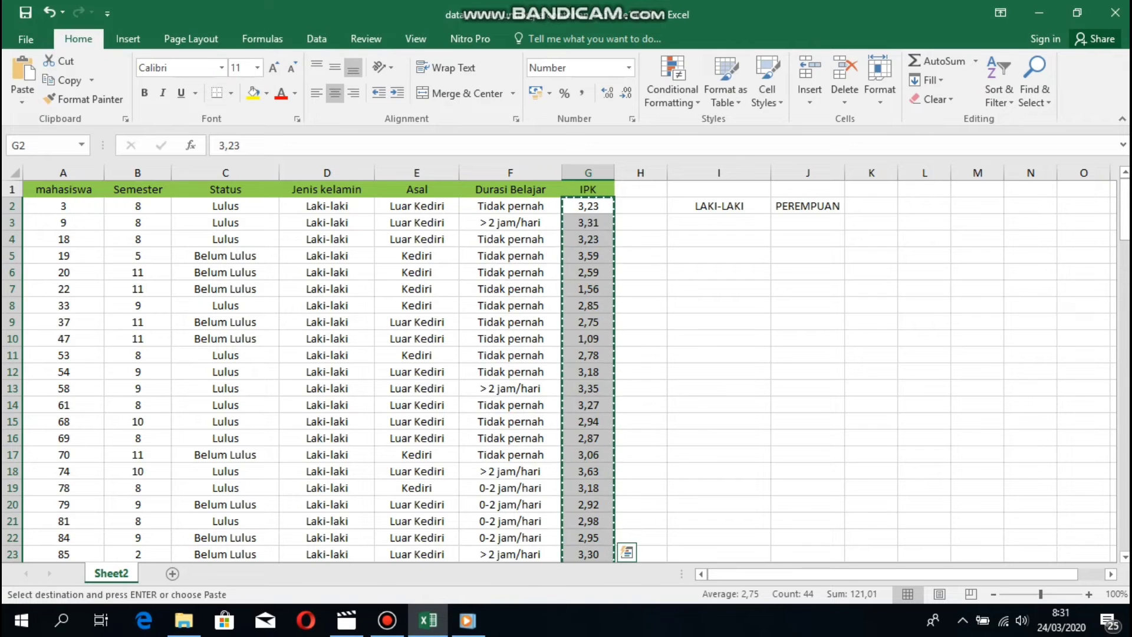
click(718, 222)
key(ctrl+v)
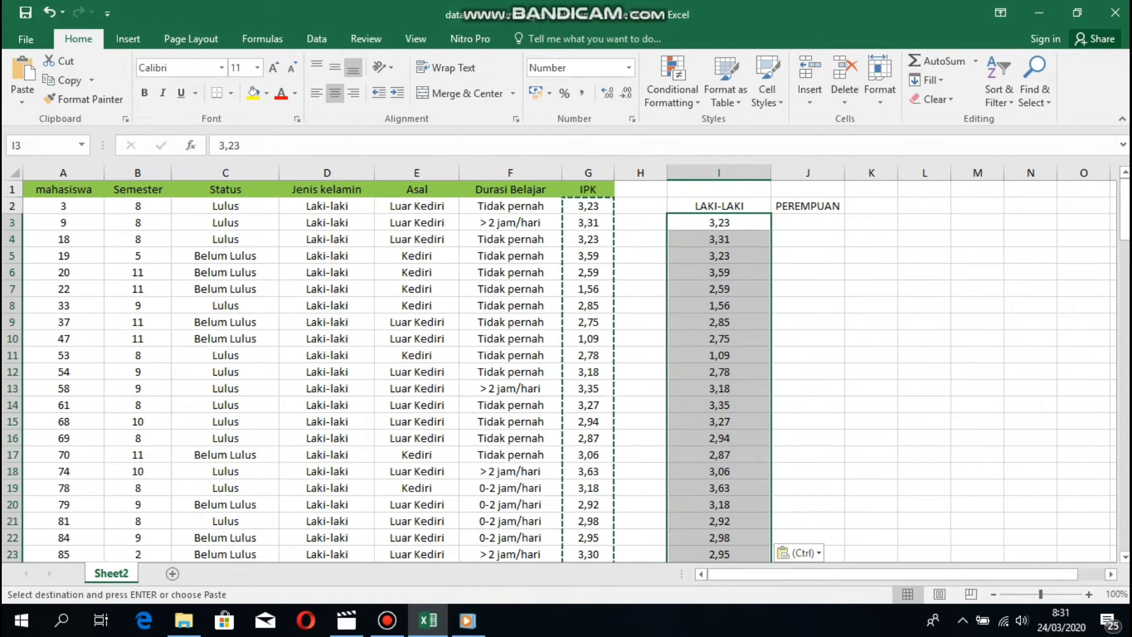
double_click(808, 339)
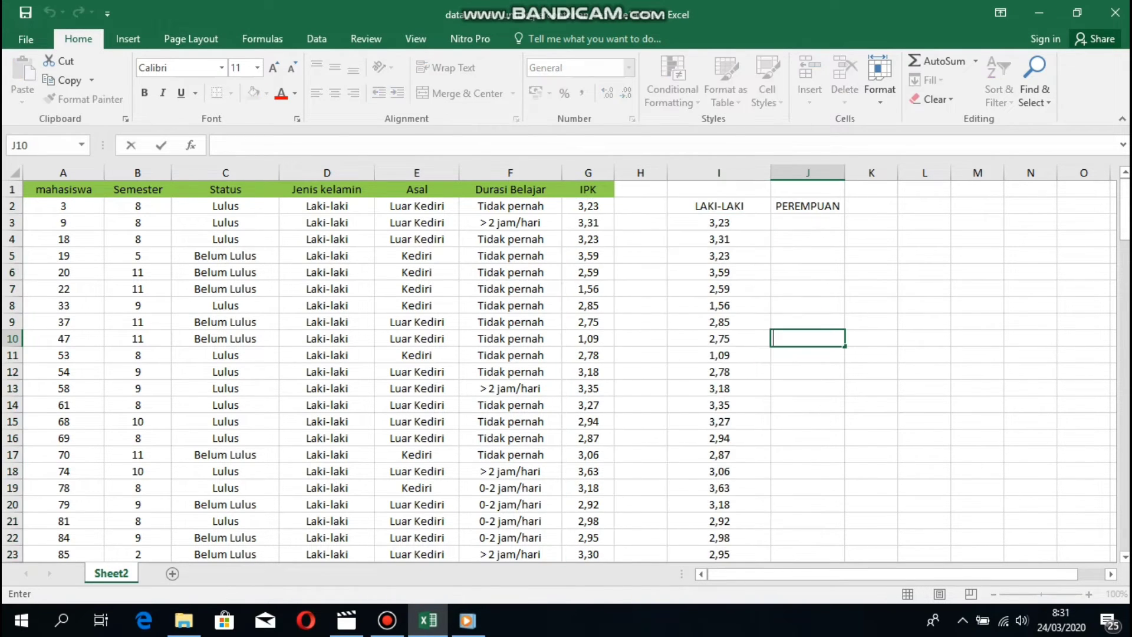
scroll(566, 371, down, 12)
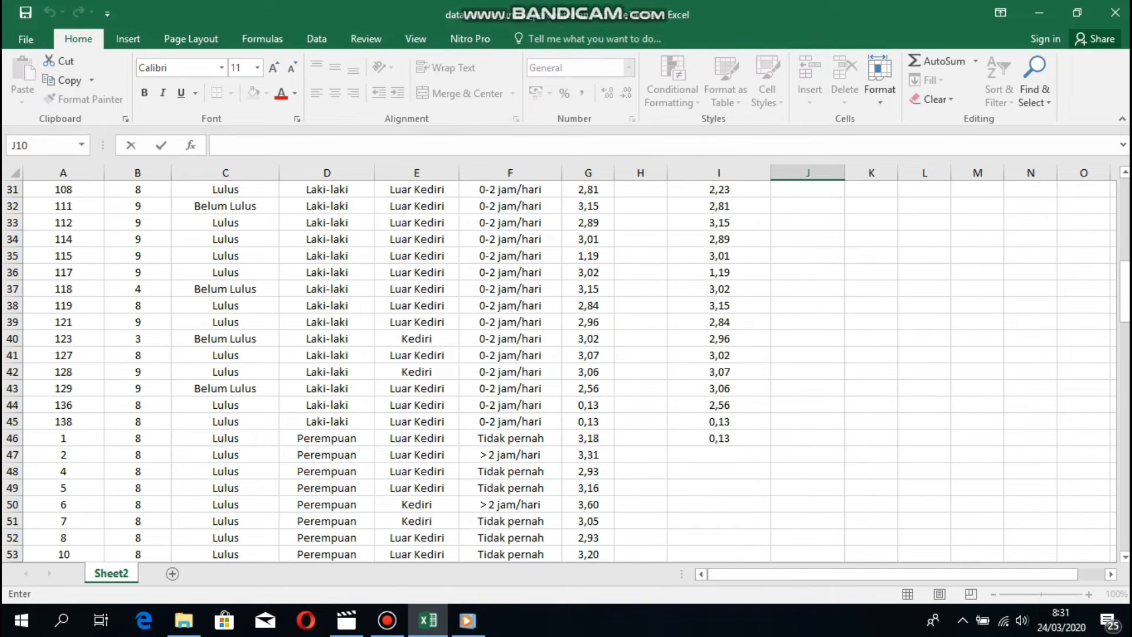
Select and copy the female students' IPK values in column G.
click(588, 338)
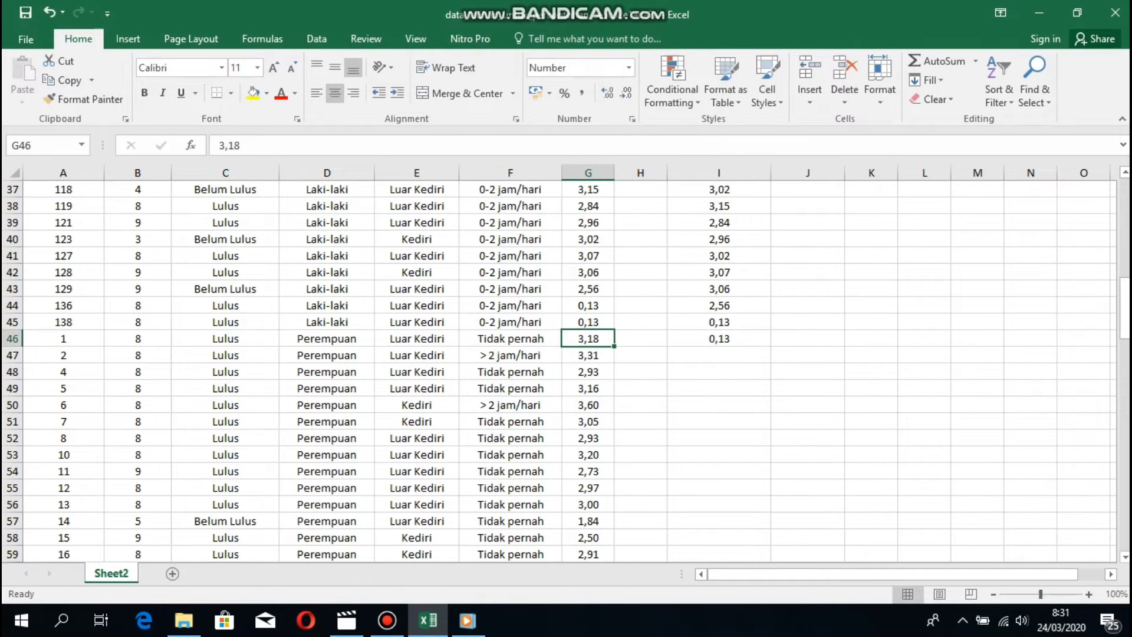
mouse_move(588, 339)
mouse_down()
mouse_move(590, 563)
mouse_move(590, 328)
mouse_up()
key(ctrl+c)
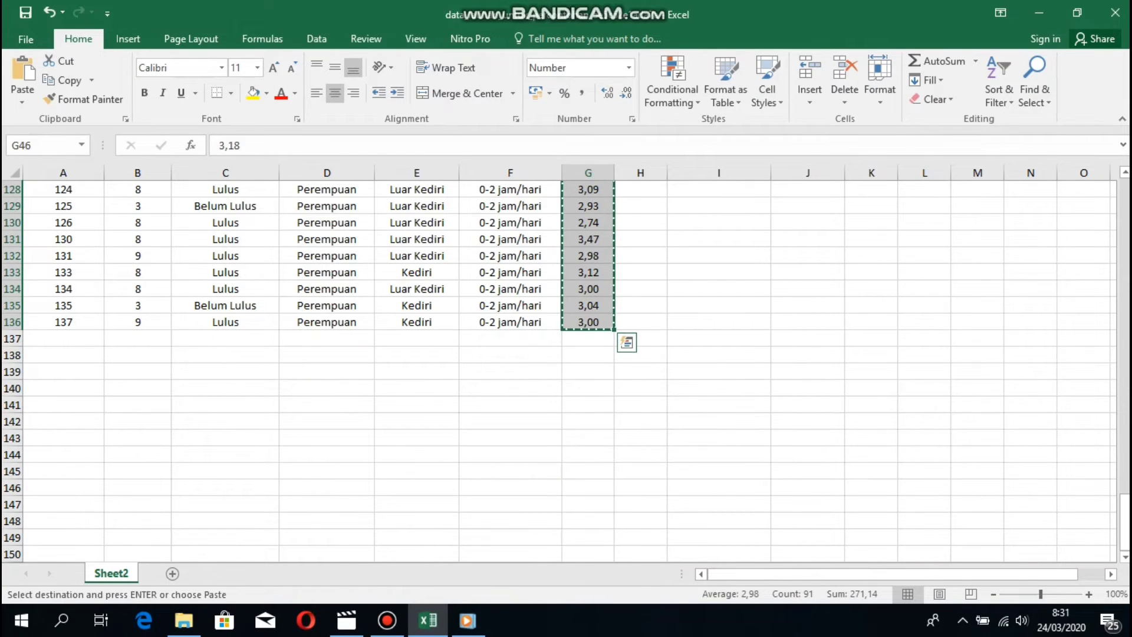
drag(1124, 522, 1124, 208)
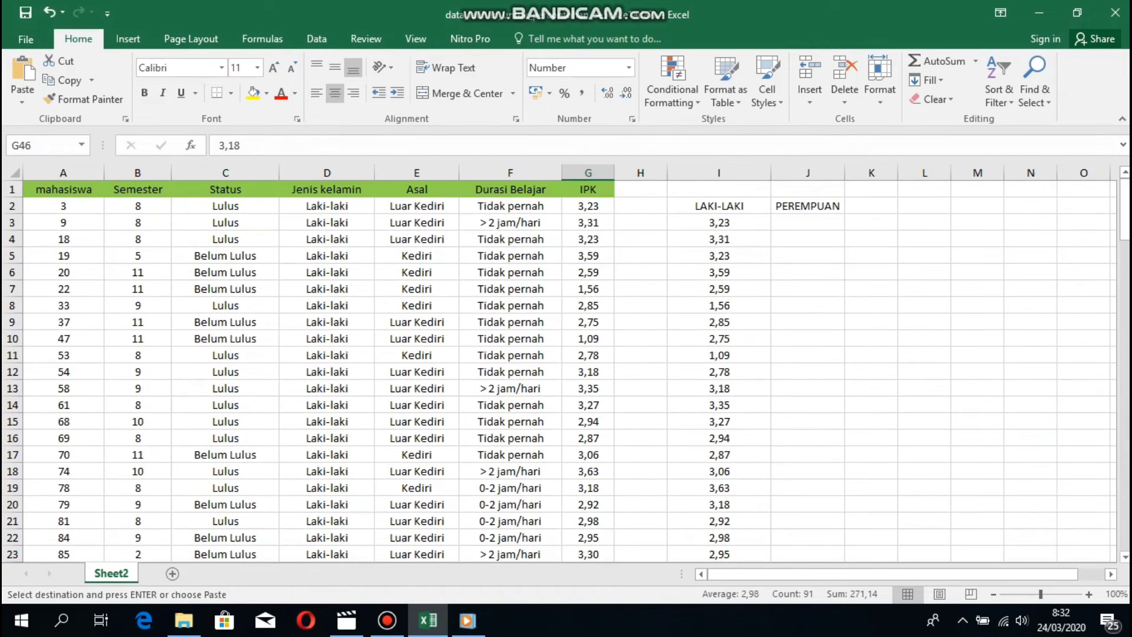
Paste the female IPK values under PEREMPUAN and select both gender columns with headers.
click(807, 223)
key(ctrl+v)
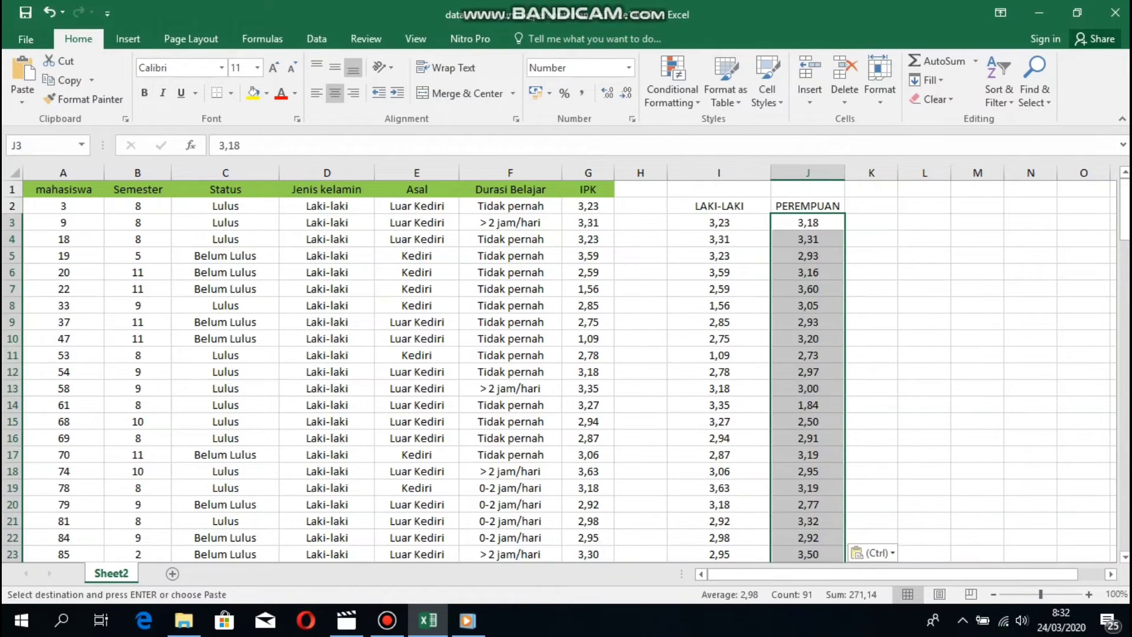
click(719, 206)
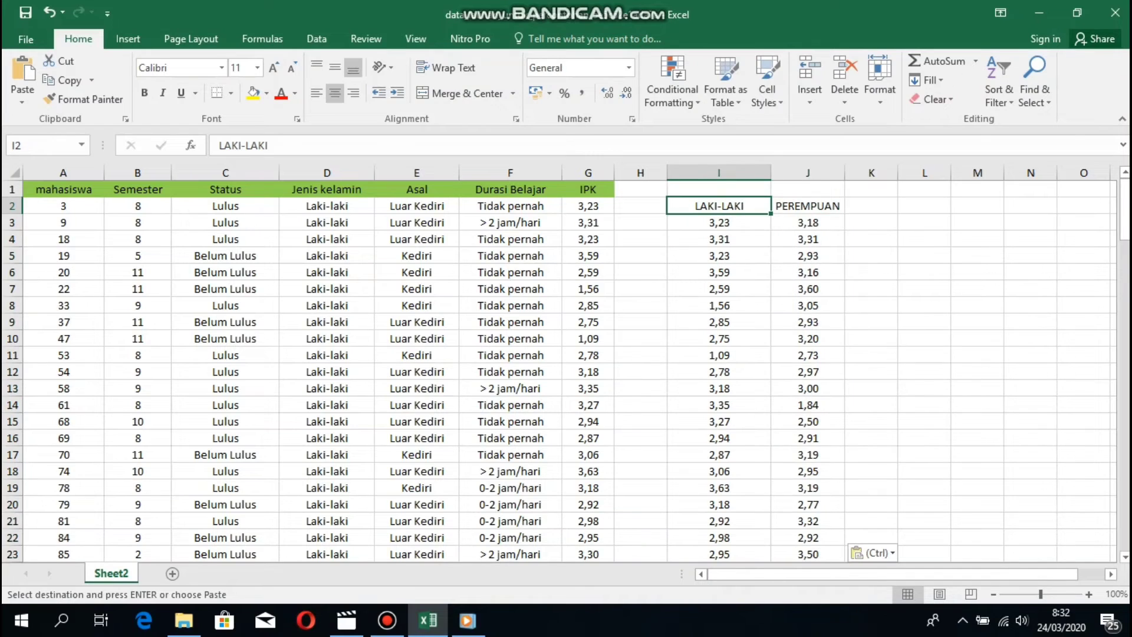
drag(718, 206, 844, 381)
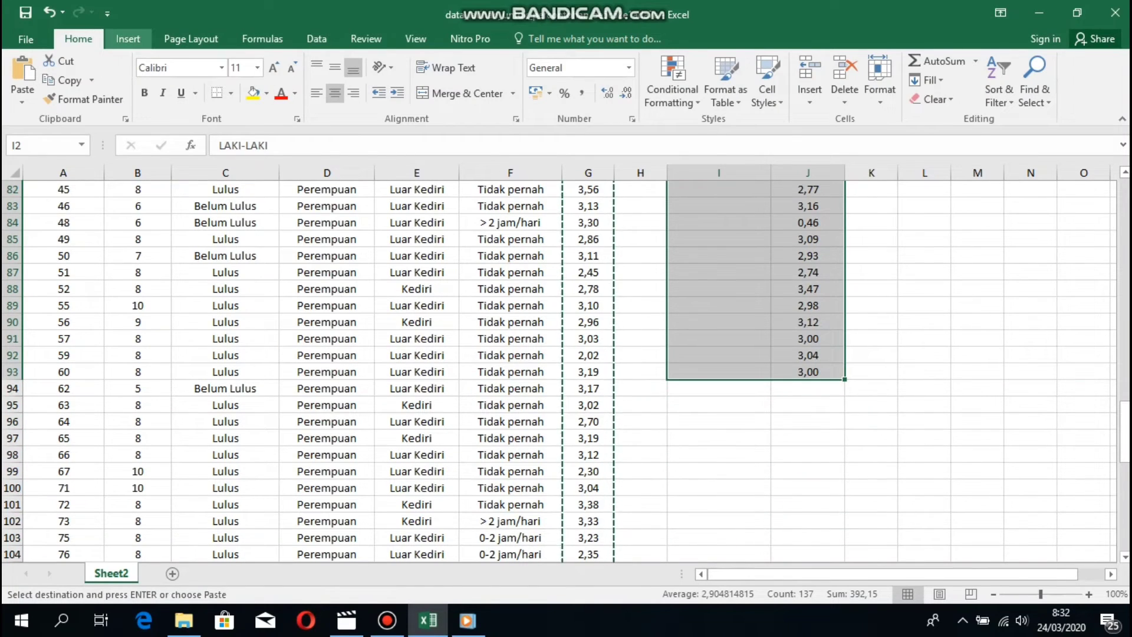
click(127, 38)
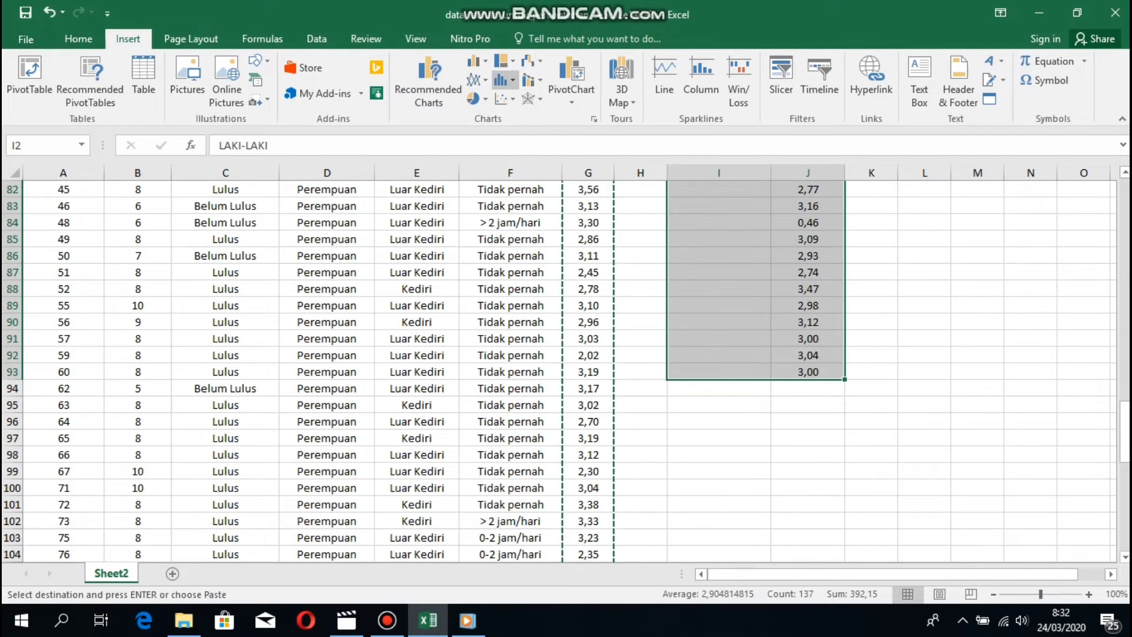
Insert a box-and-whisker chart of the LAKI-LAKI and PEREMPUAN IPK columns beside the data.
click(501, 80)
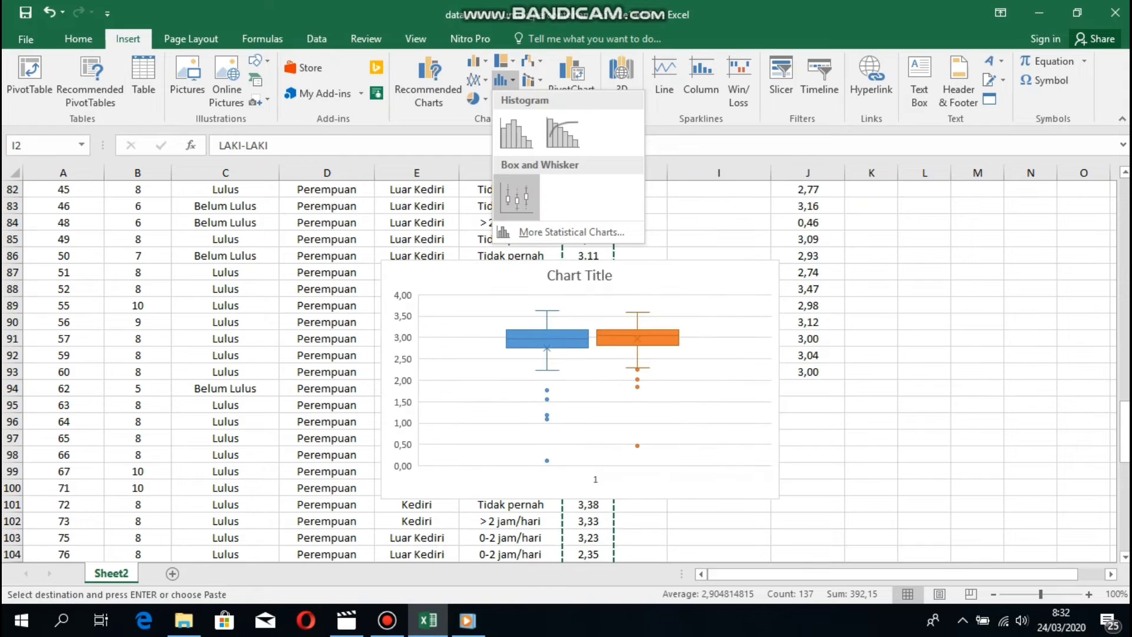
click(518, 198)
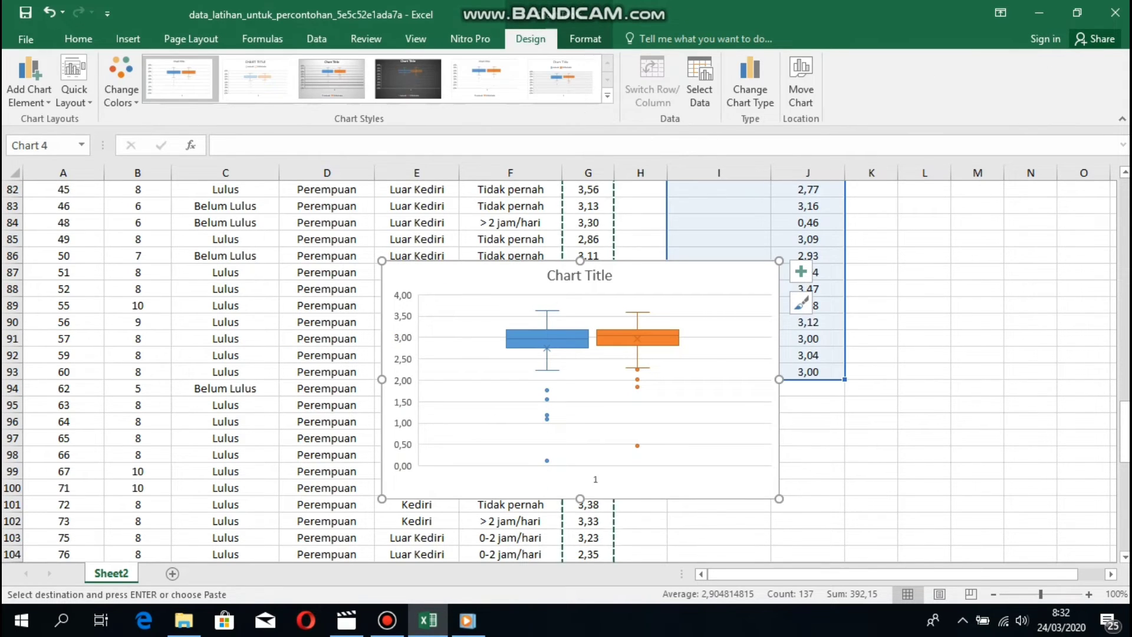
drag(660, 277, 932, 236)
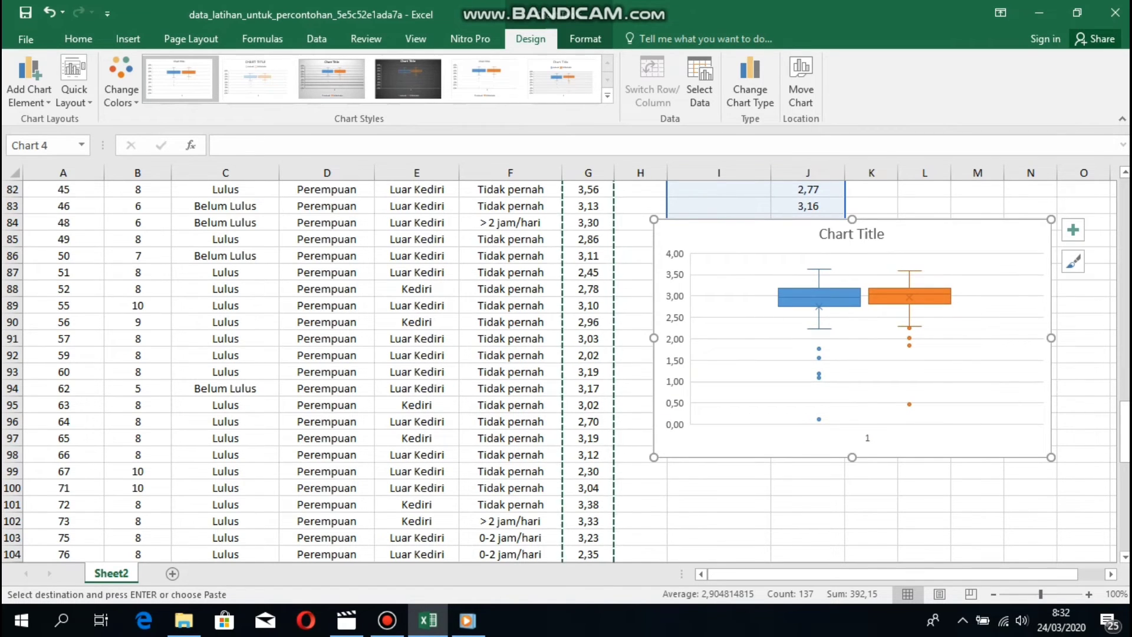
Retitle the box plot 'IPK LAKI- LAKI AND PEREMPUAN'.
click(875, 235)
click(884, 235)
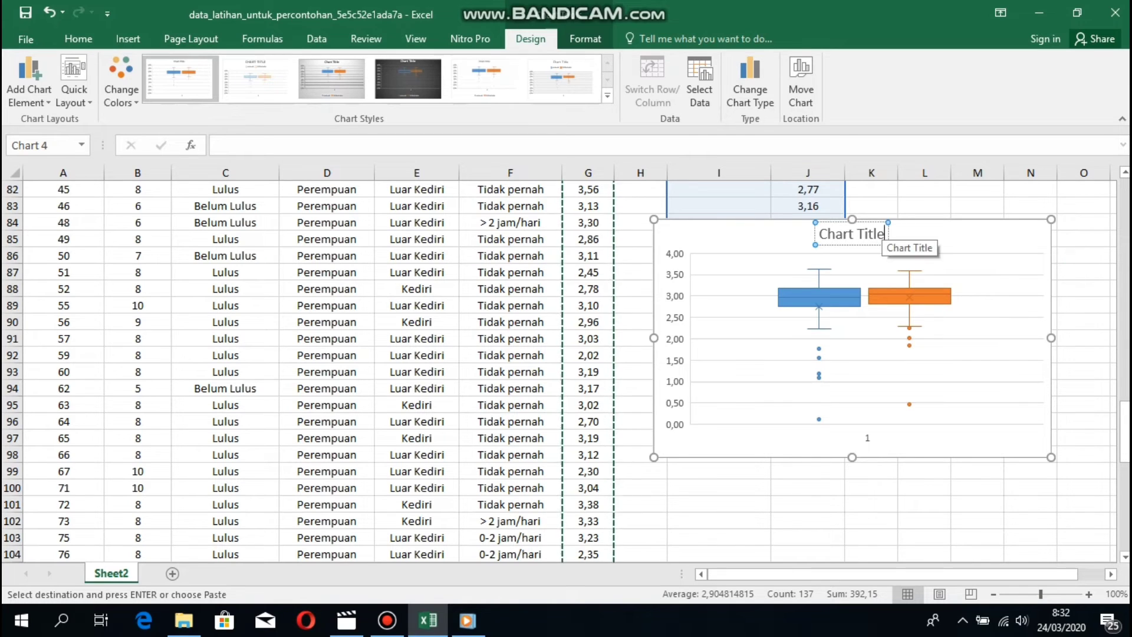
key(BackSpace)
key(BackSpace)
key(BackSpace)
key(BackSpace)
key(BackSpace)
key(BackSpace)
key(BackSpace)
key(BackSpace)
key(BackSpace)
key(BackSpace)
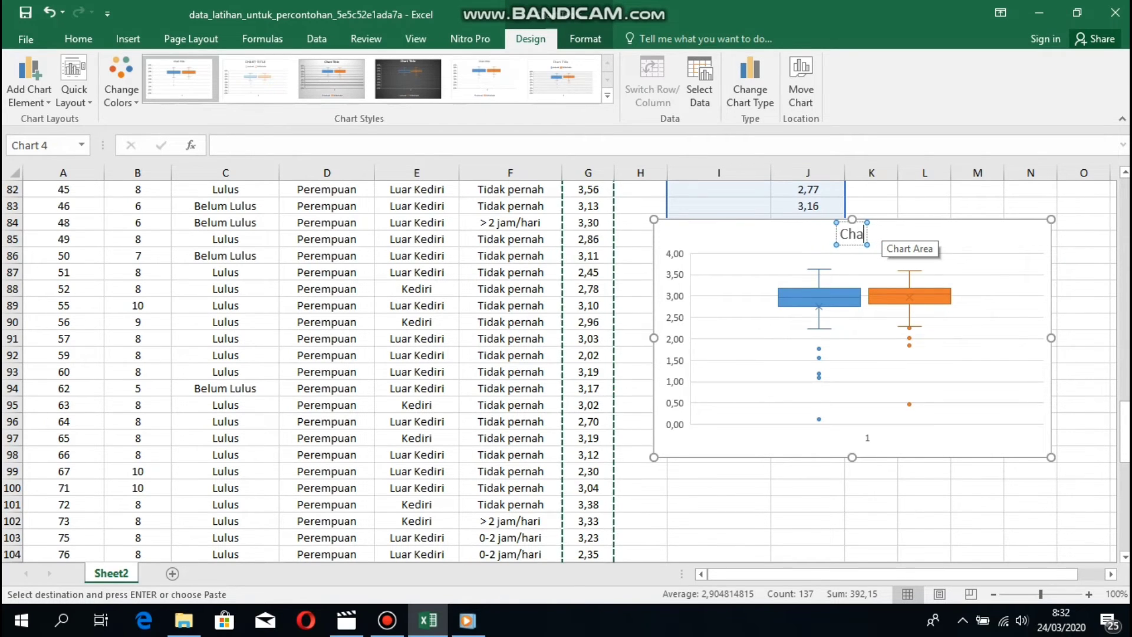
key(BackSpace)
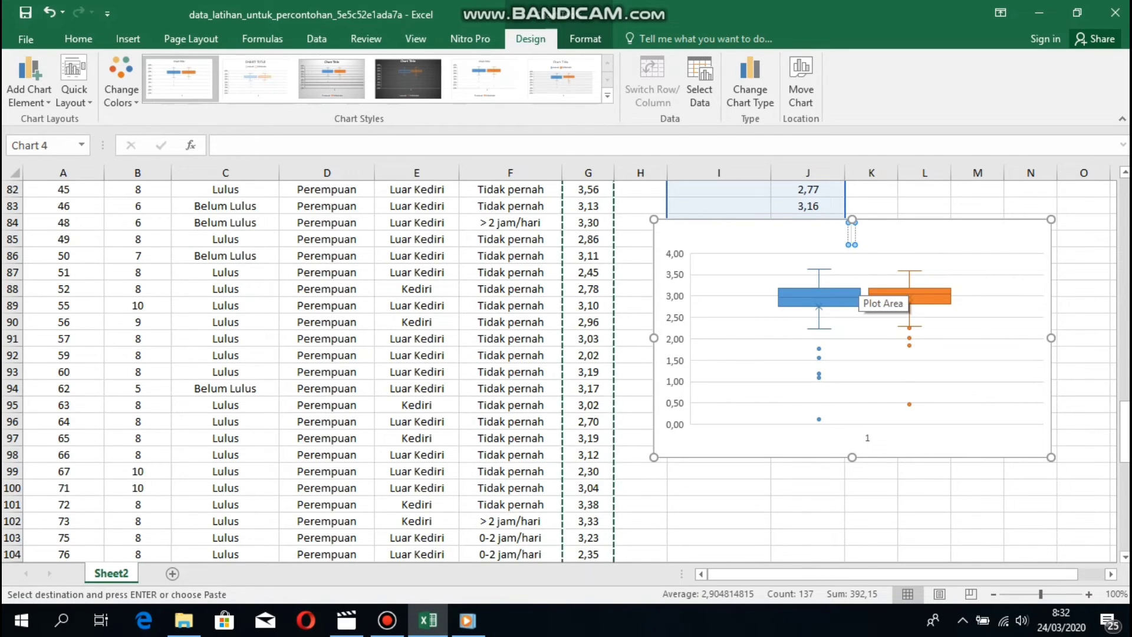
text(LAKI- LAKI)
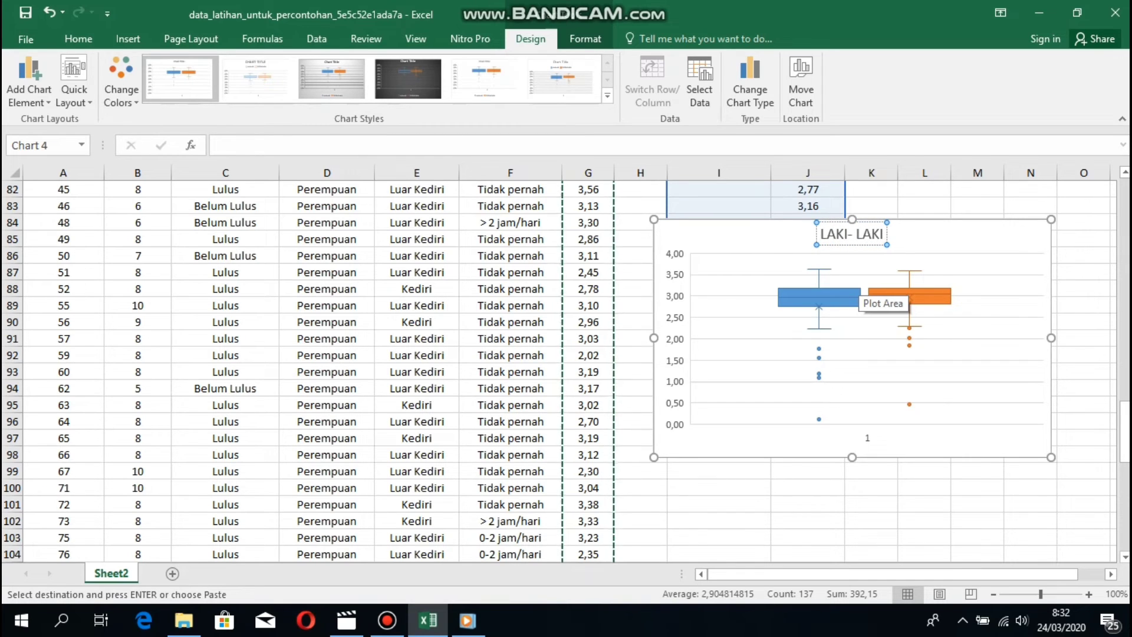
text( AND PEREMPUAN)
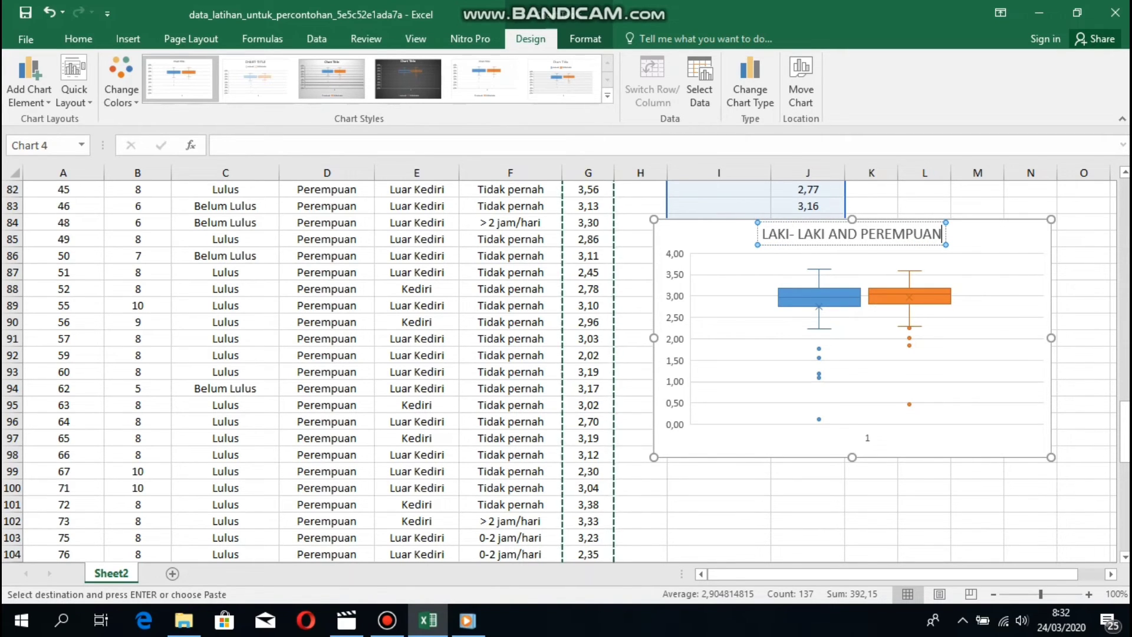
click(759, 237)
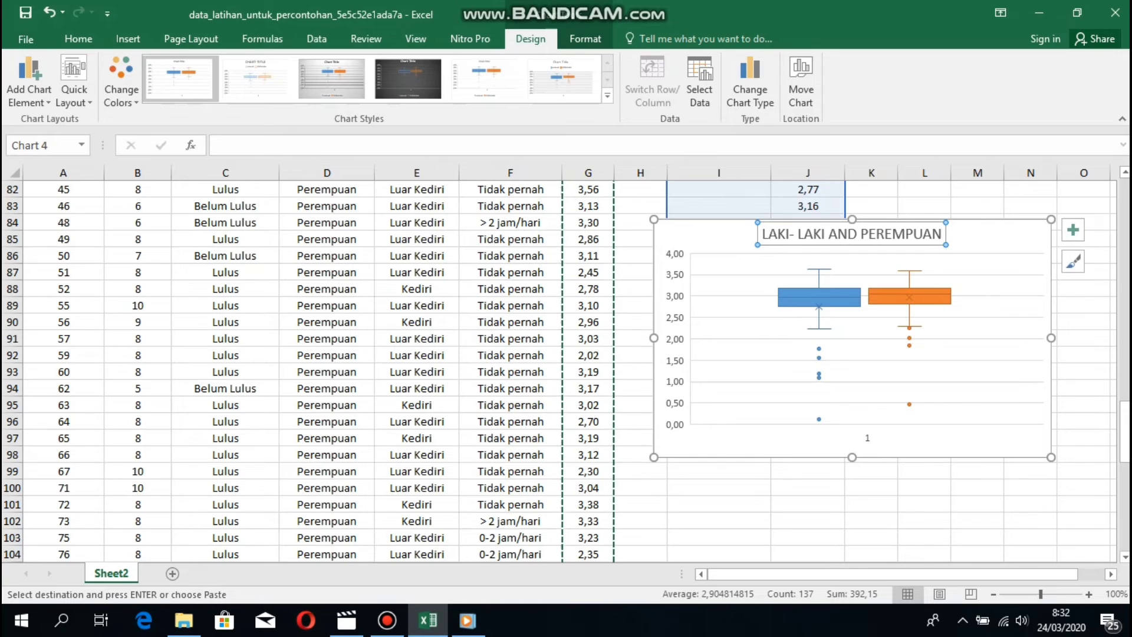
click(761, 234)
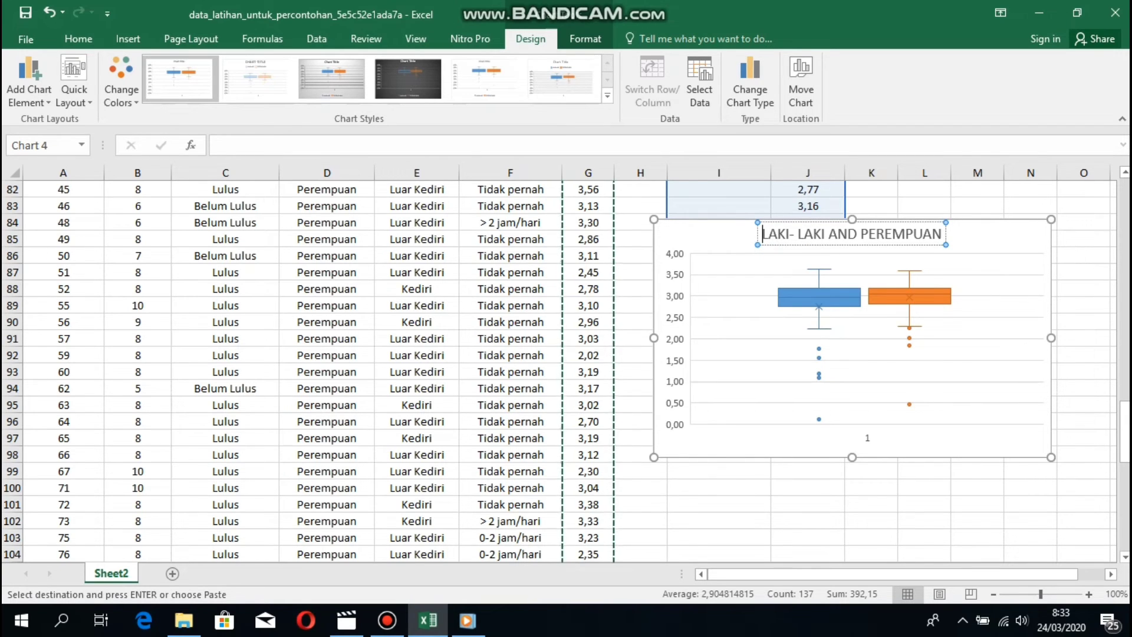
text(IPK)
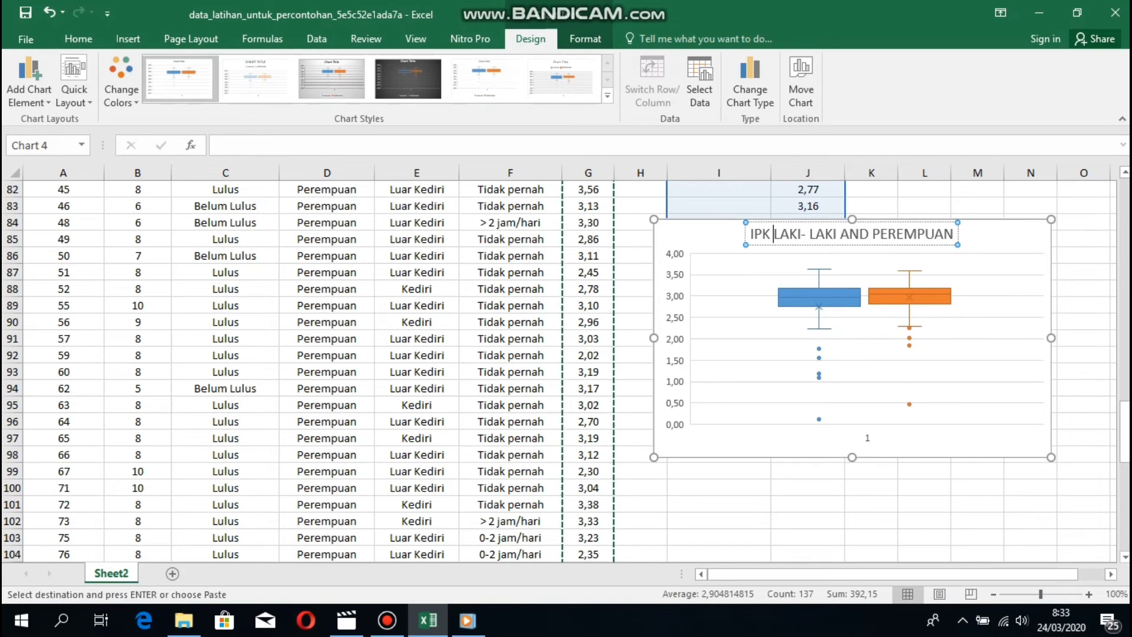
click(1084, 239)
click(1001, 312)
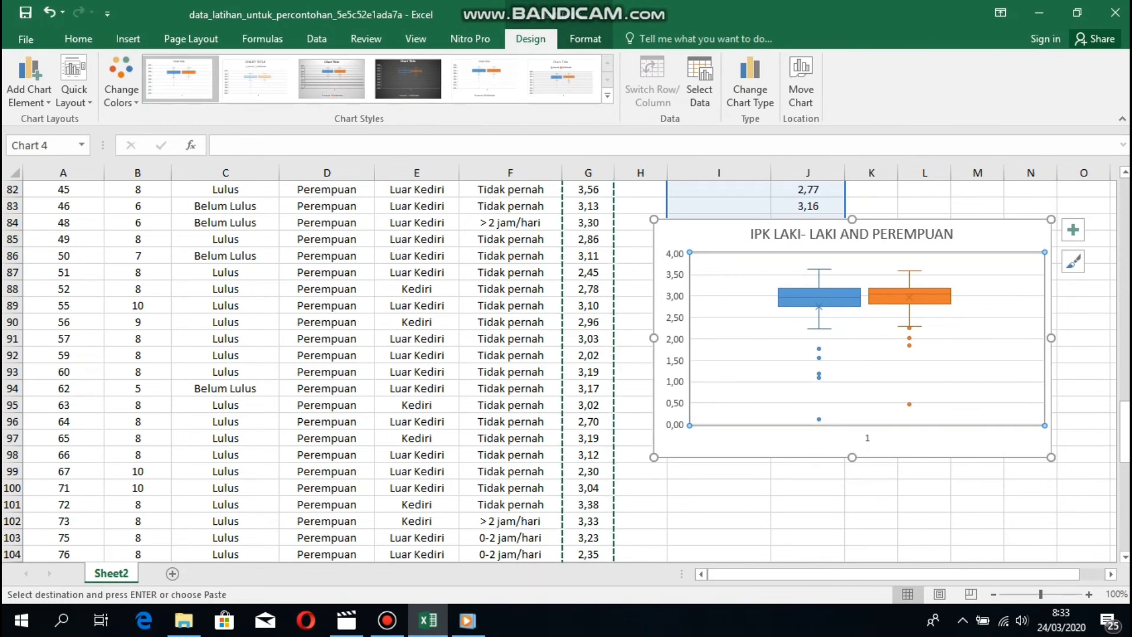
click(1073, 261)
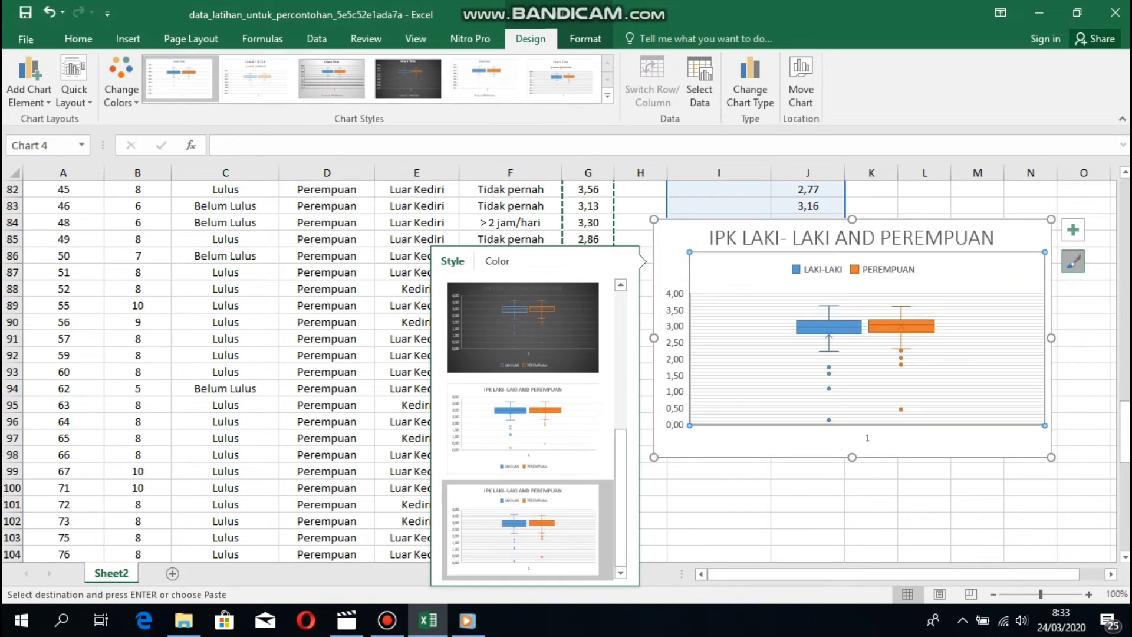
Apply the grey gradient style to the box plot and reposition it on the sheet.
scroll(528, 430, up, 3)
click(527, 524)
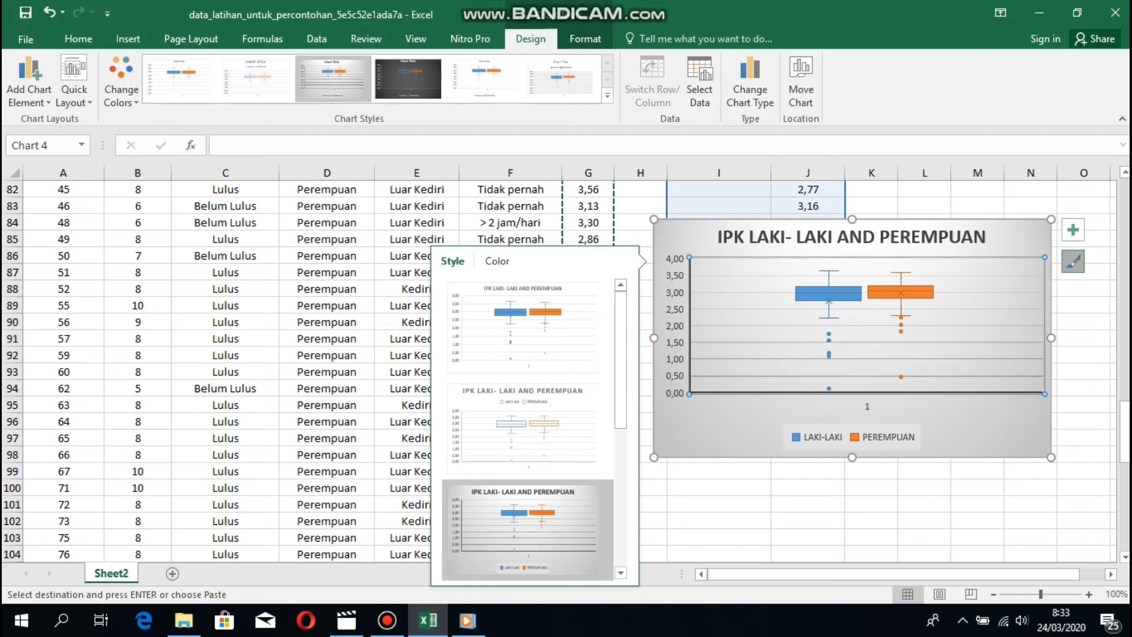
click(979, 429)
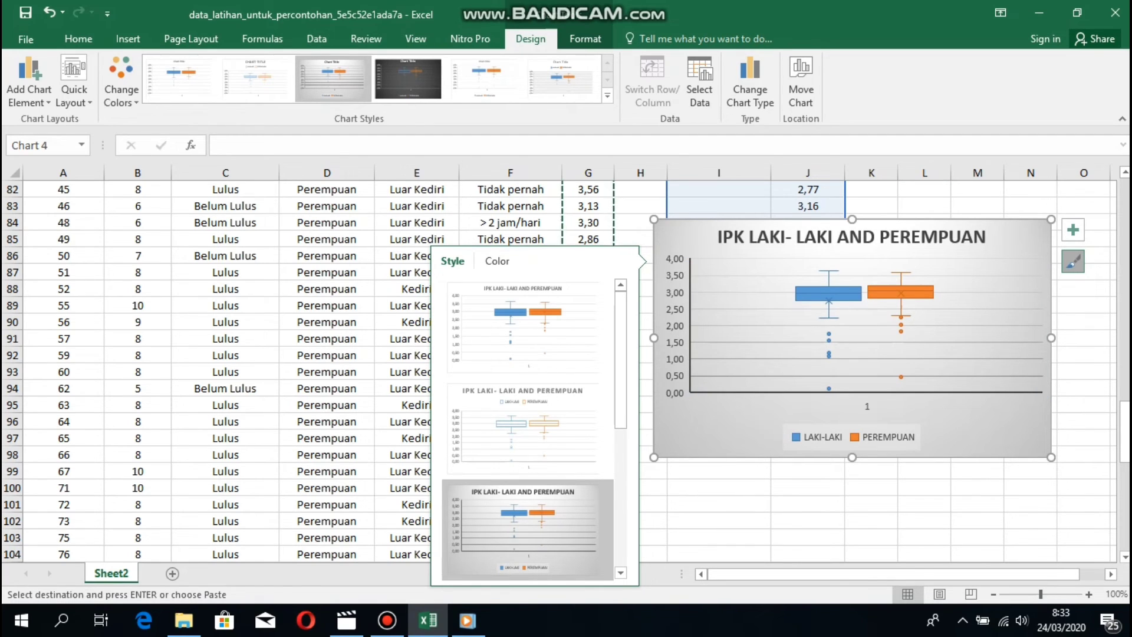
drag(978, 429, 994, 407)
scroll(560, 371, up, 6)
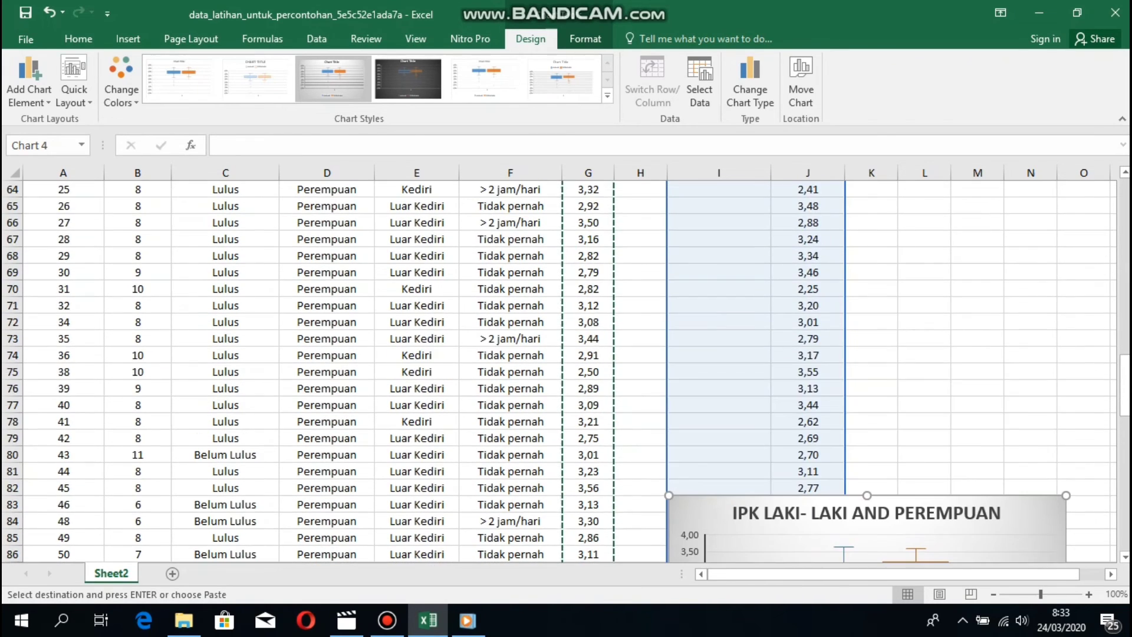
scroll(560, 372, down, 2)
scroll(994, 407, down, 1)
drag(994, 407, 983, 282)
scroll(983, 283, up, 2)
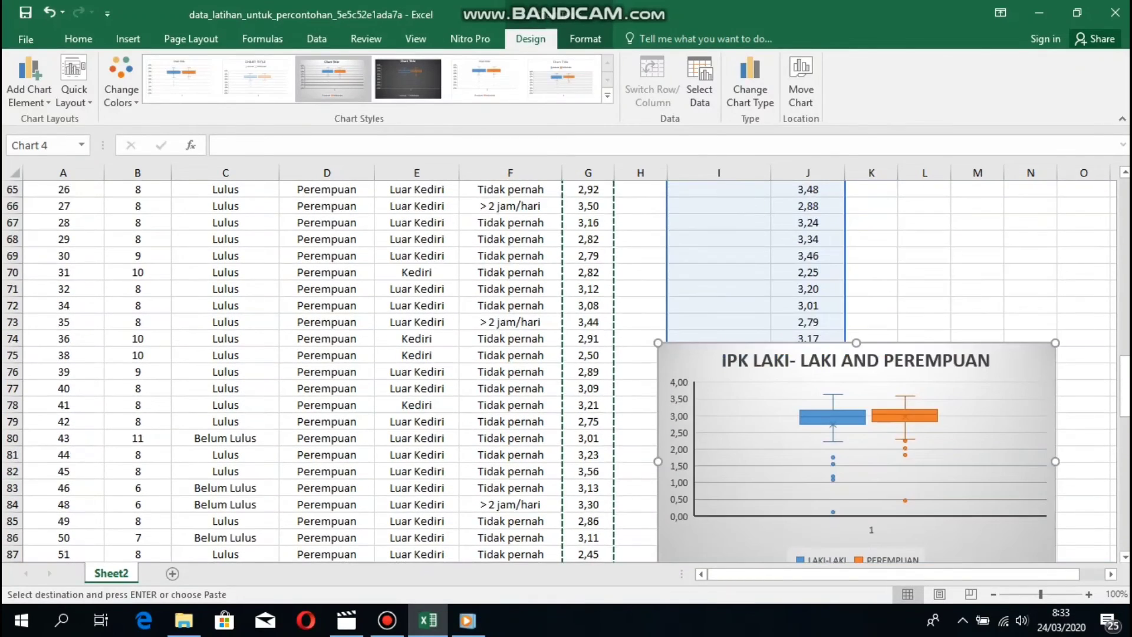
scroll(560, 371, down, 2)
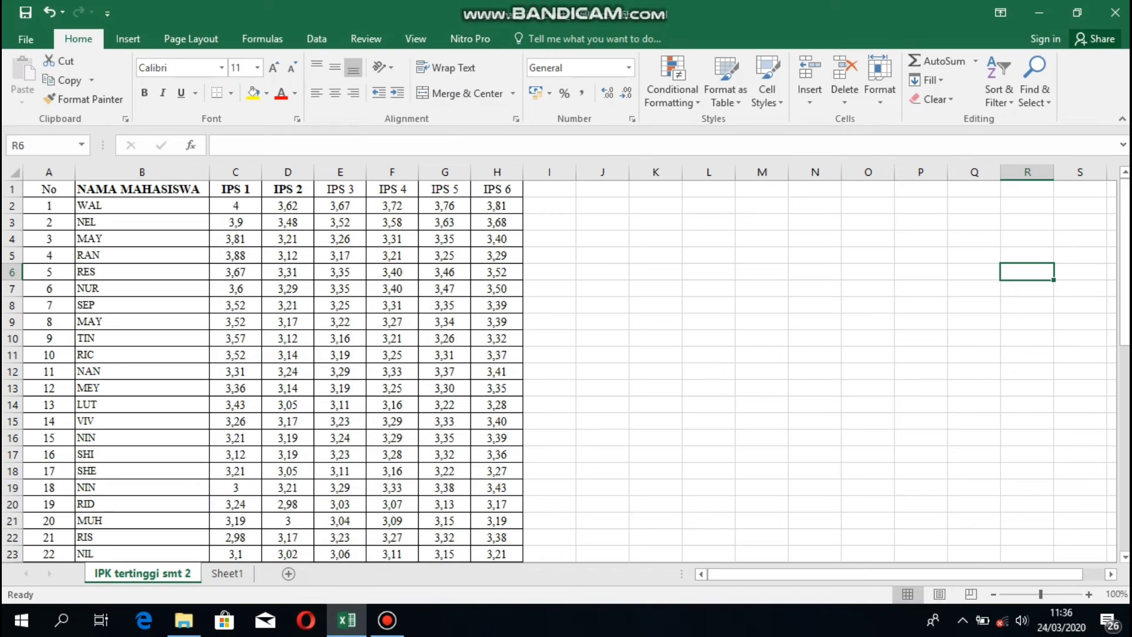
Insert a 2-D line chart of row 13's student name and IPS 1–6 scores.
click(142, 388)
drag(142, 388, 508, 394)
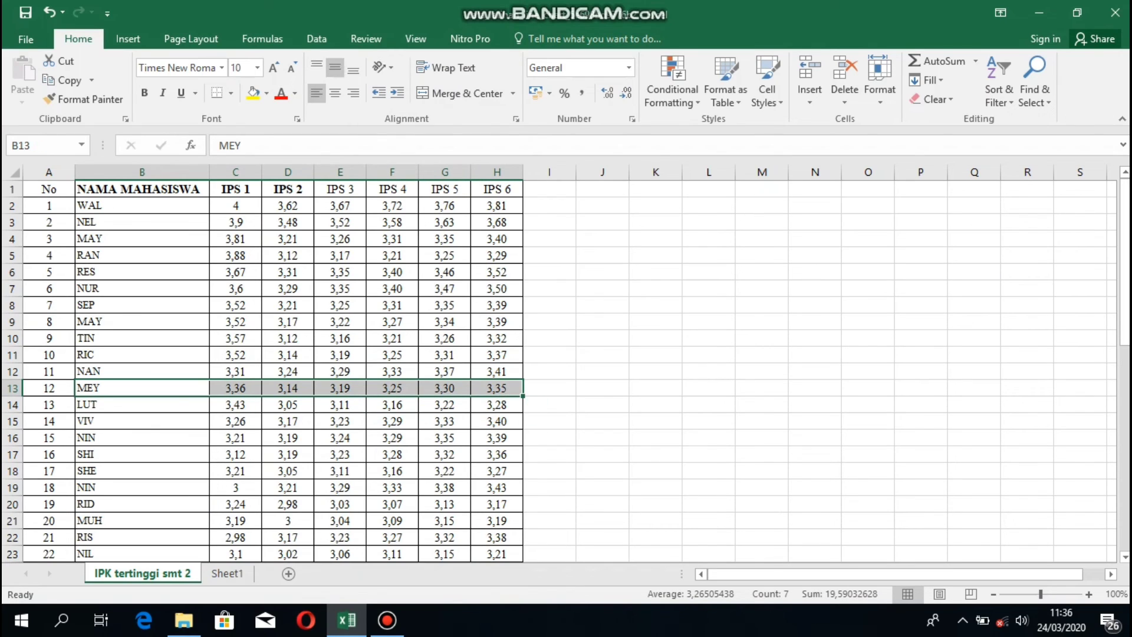
click(128, 38)
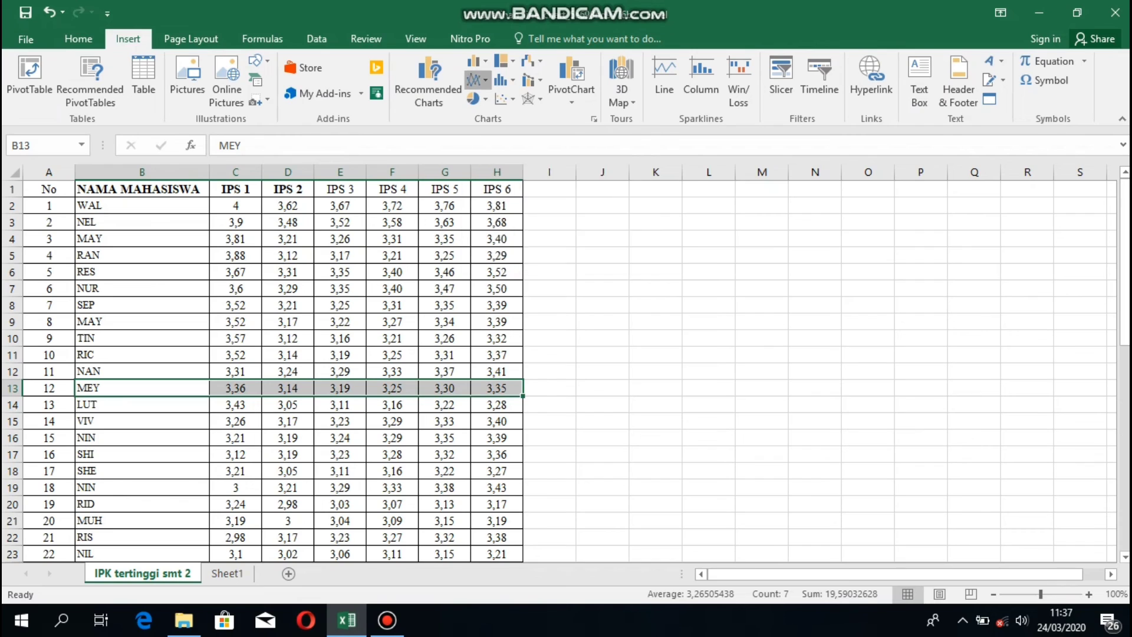
click(477, 80)
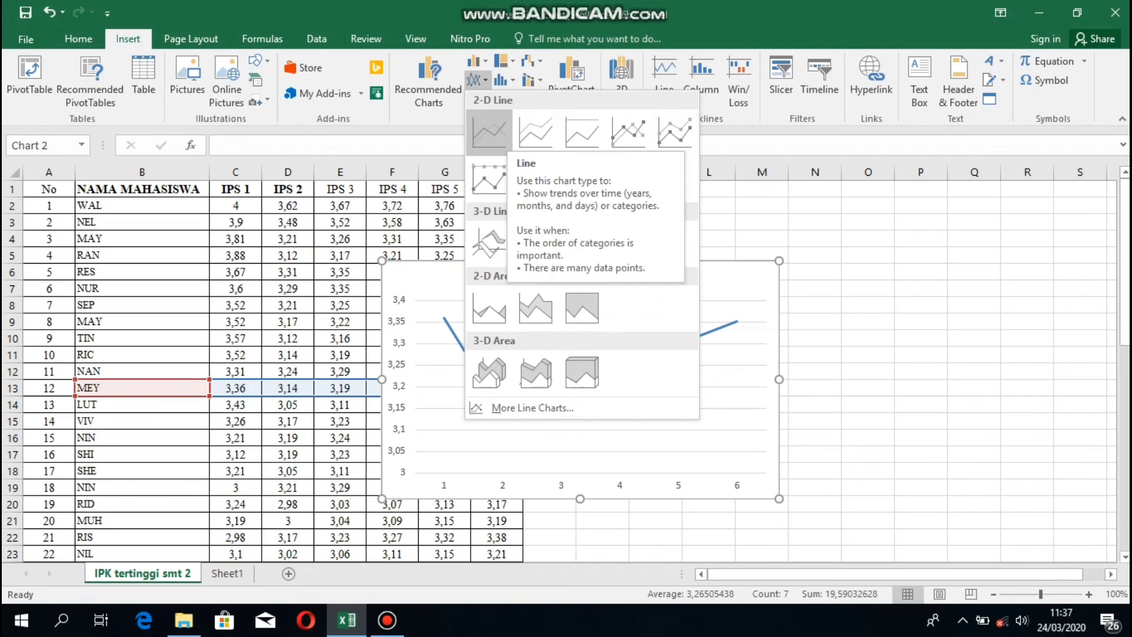
click(489, 130)
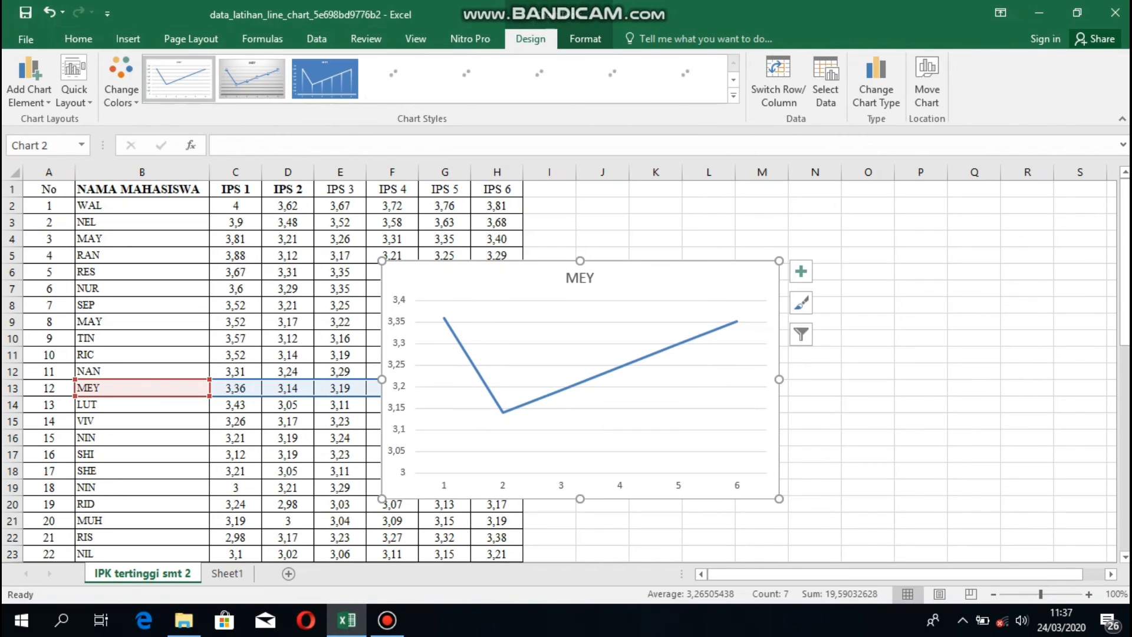
Move the IPS line chart right of the table and apply the dark chart style.
drag(589, 277, 761, 228)
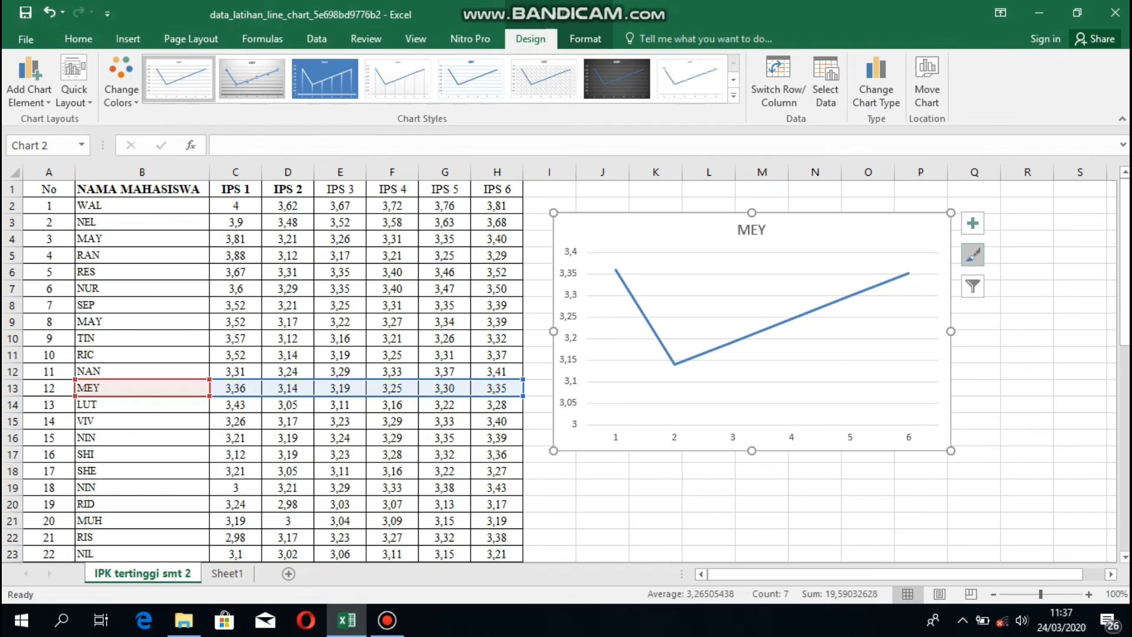
click(972, 255)
scroll(434, 416, down, 3)
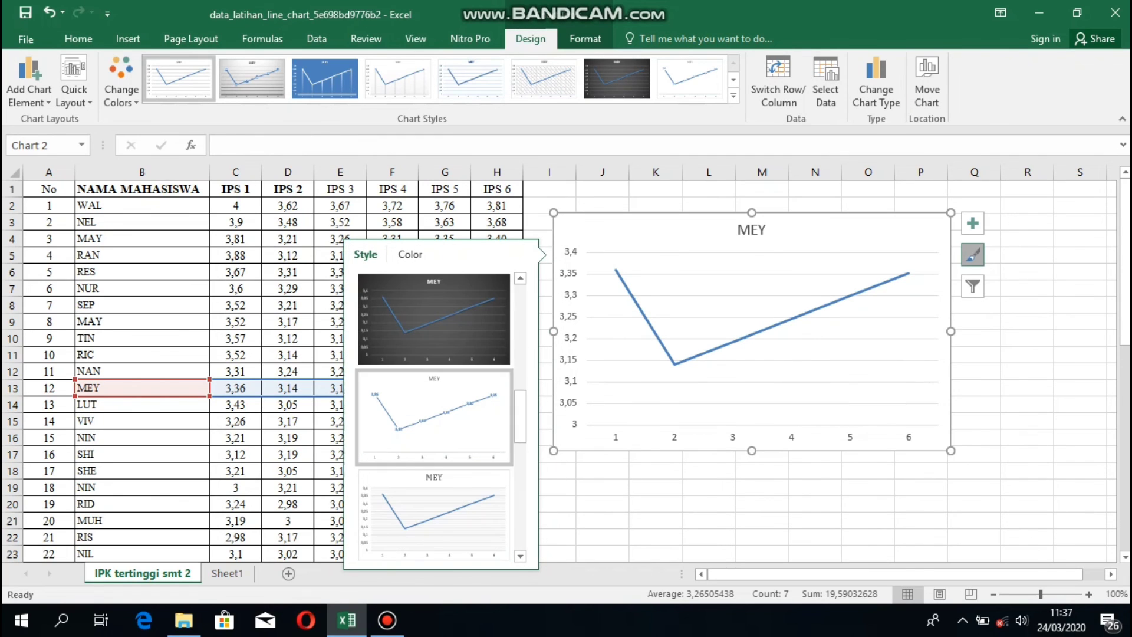
click(362, 359)
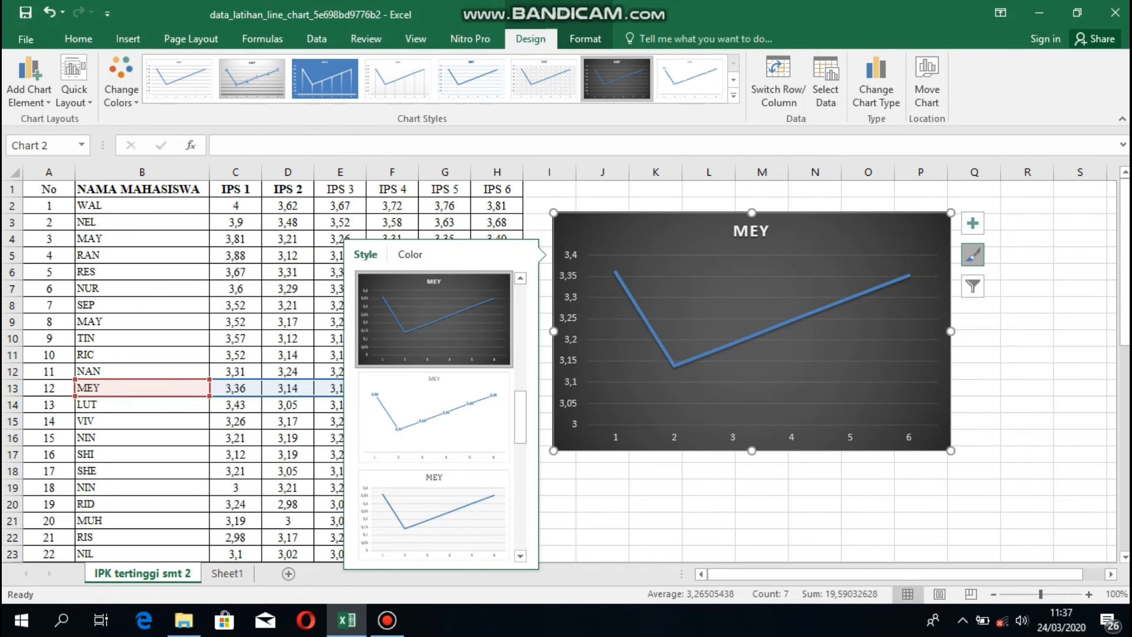